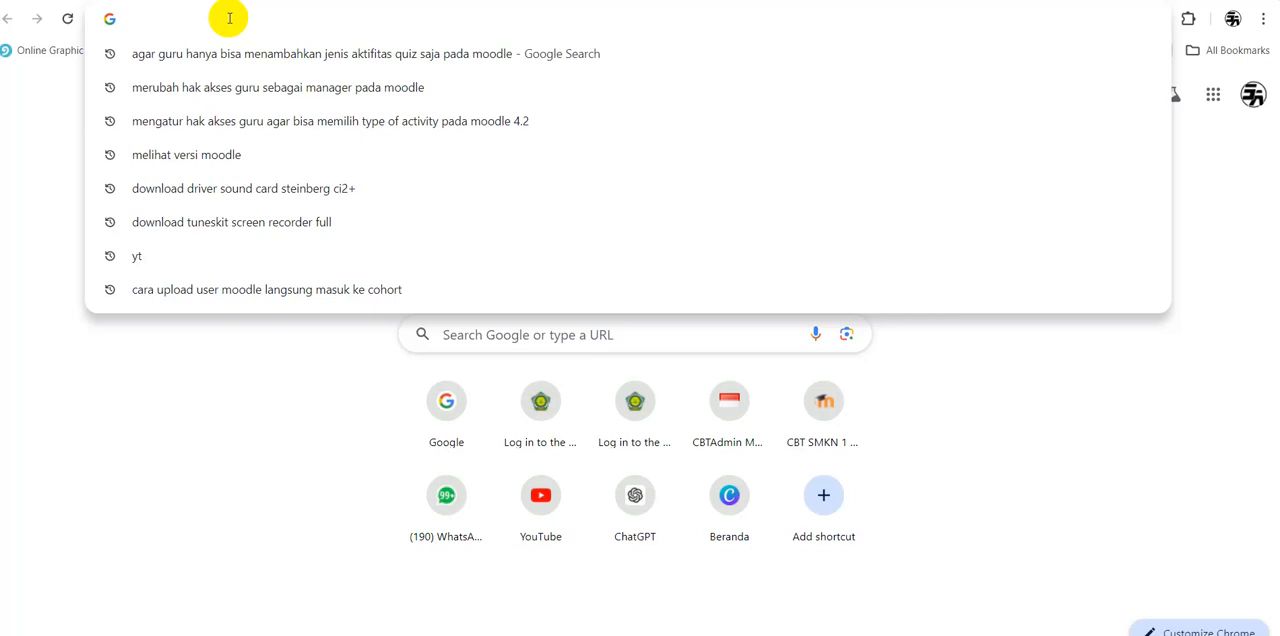
- Open the CBT site at cbt.smkn1kotobaru.sch.id in the browser
{"action": "type", "text": "cbt"}
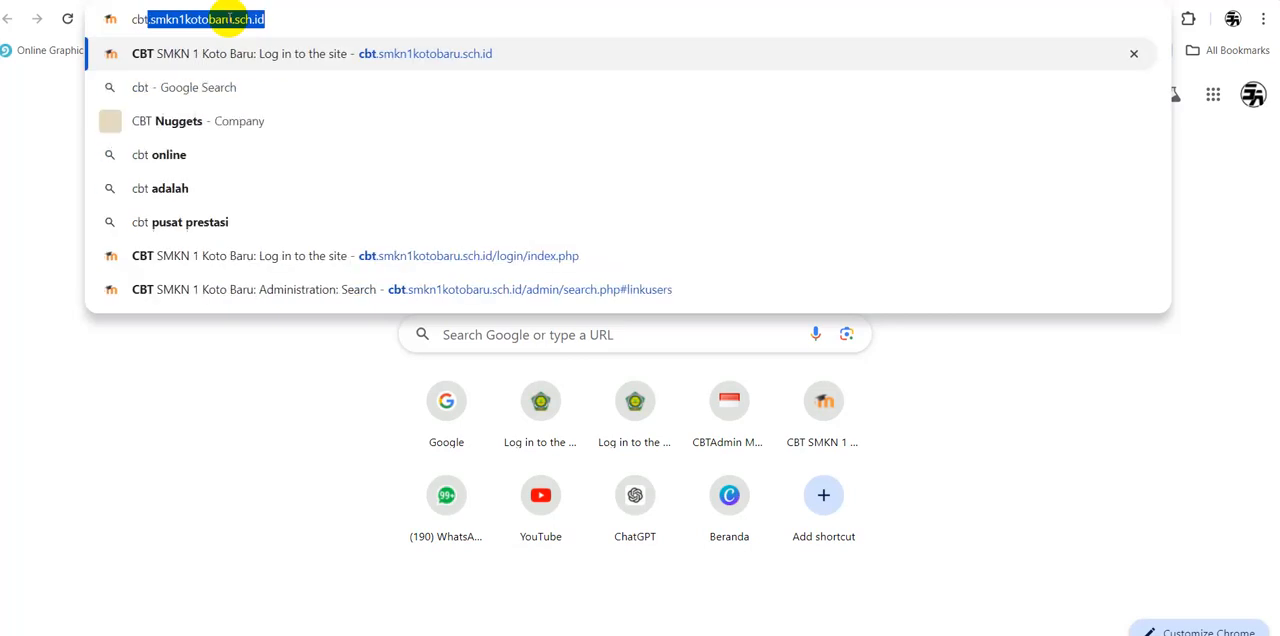
{"action": "type", "text": "."}
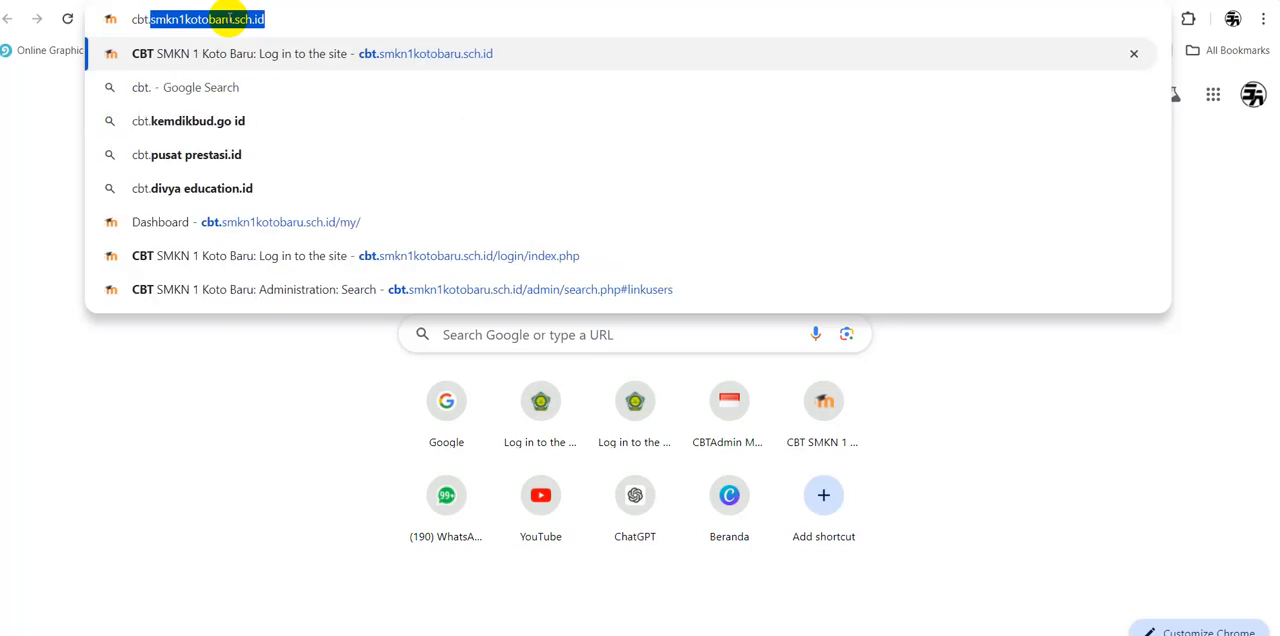
{"action": "type", "text": "smk"}
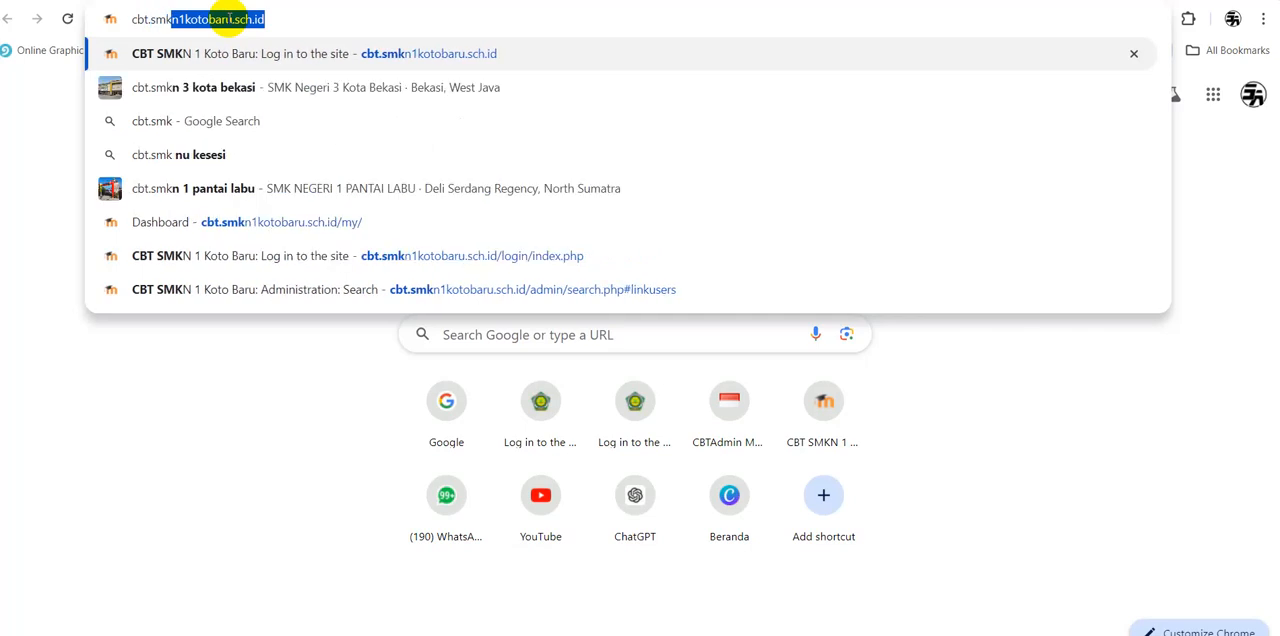
{"action": "key", "text": "Right"}
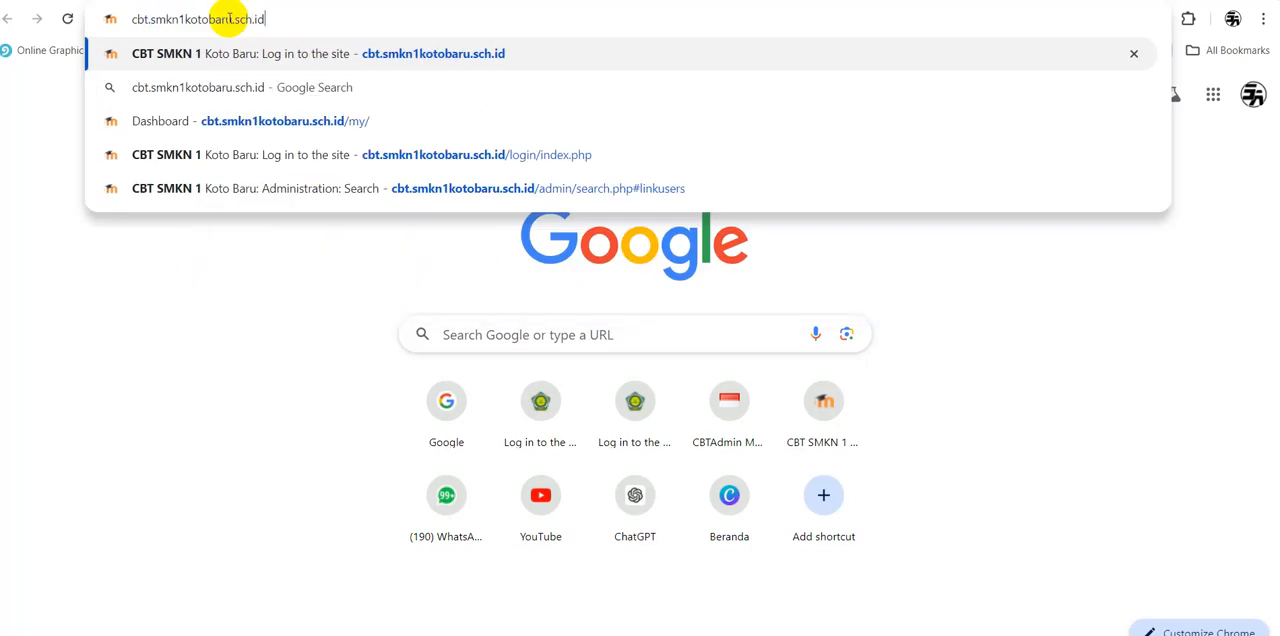
{"action": "key", "text": "Return"}
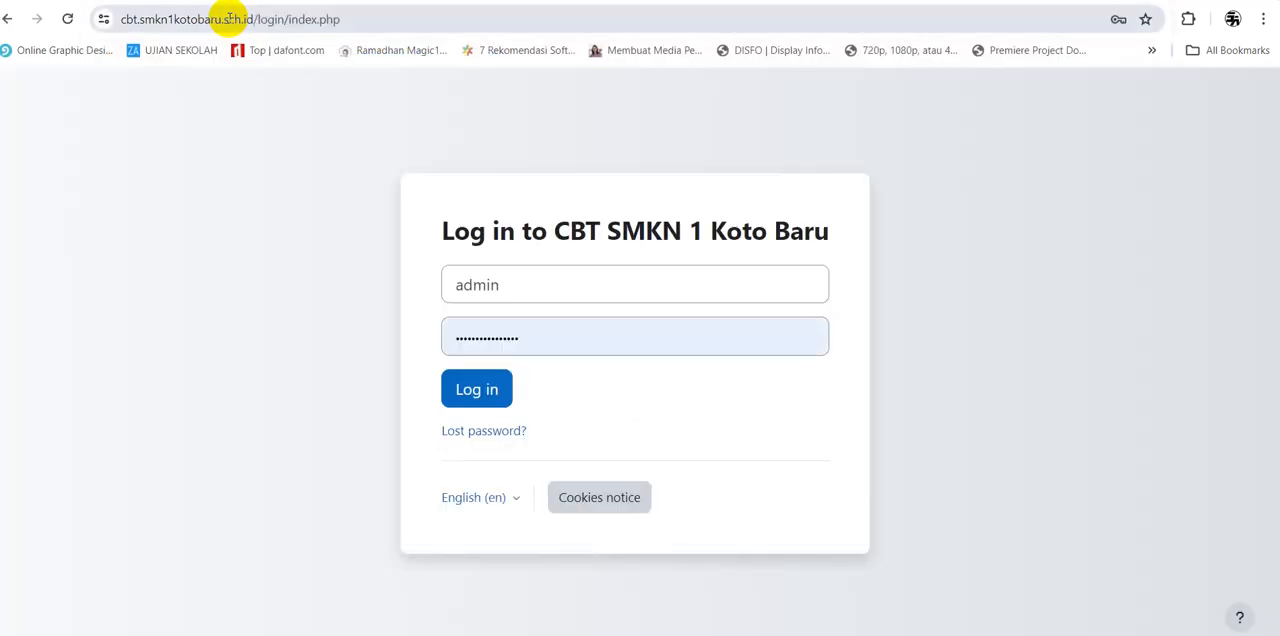
- Clear the prefilled login details, enter the teacher account's username and password, and log in
{"action": "left_click_drag", "start_coordinate": [517, 286], "coordinate": [395, 288]}
{"action": "key", "text": "BackSpace"}
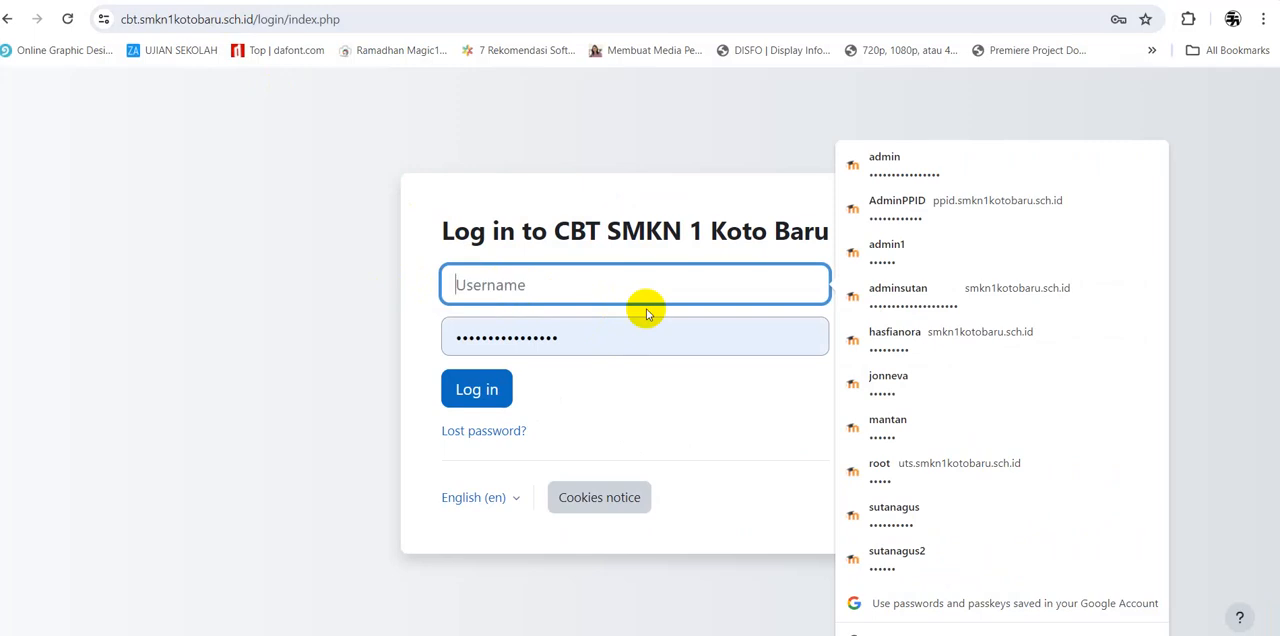
{"action": "left_click_drag", "start_coordinate": [610, 333], "coordinate": [331, 337]}
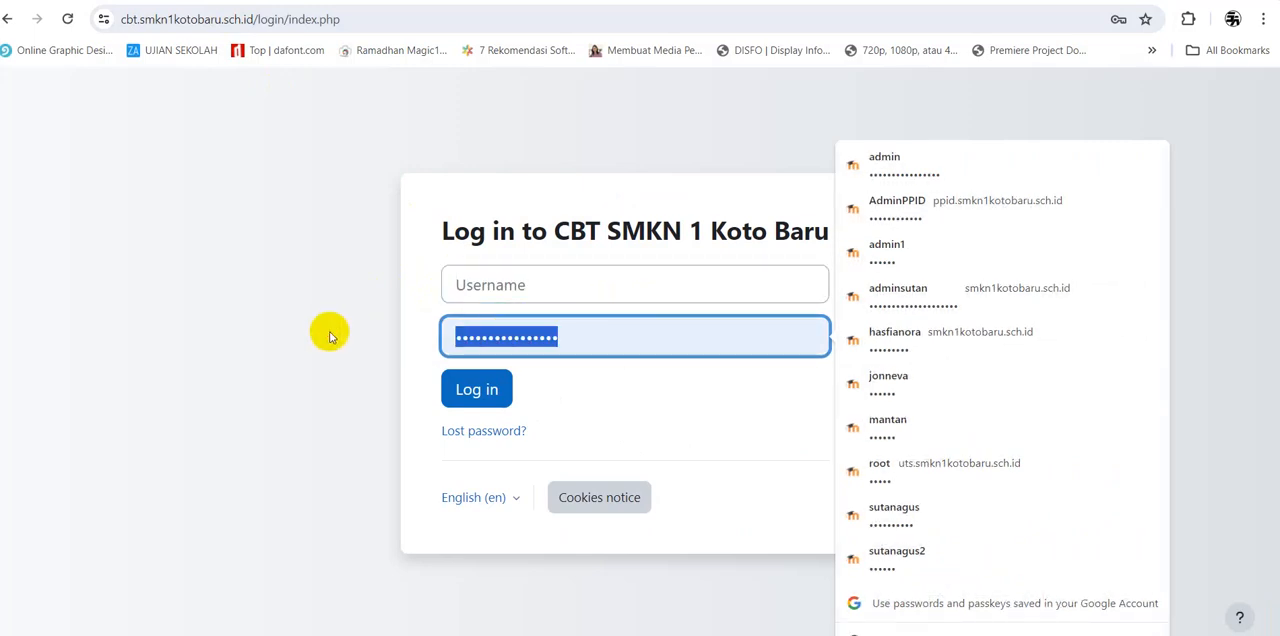
{"action": "key", "text": "BackSpace"}
{"action": "left_click", "coordinate": [565, 292]}
{"action": "type", "text": "mantan"}
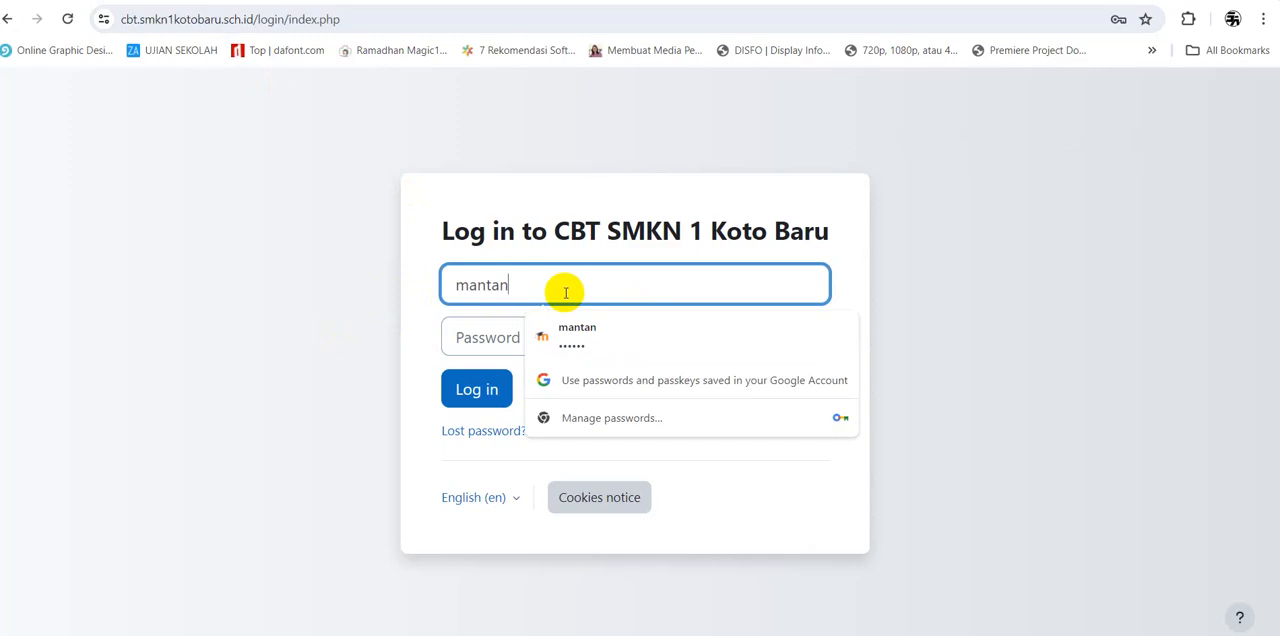
{"action": "left_click", "coordinate": [481, 337]}
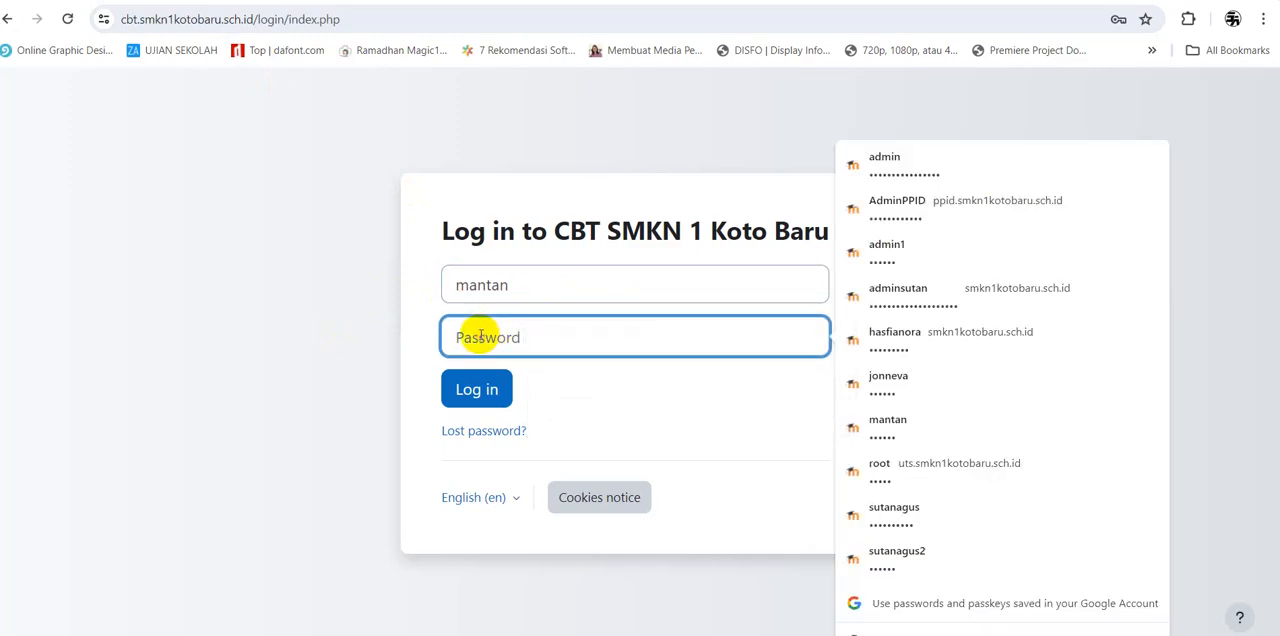
{"action": "type", "text": "•••"}
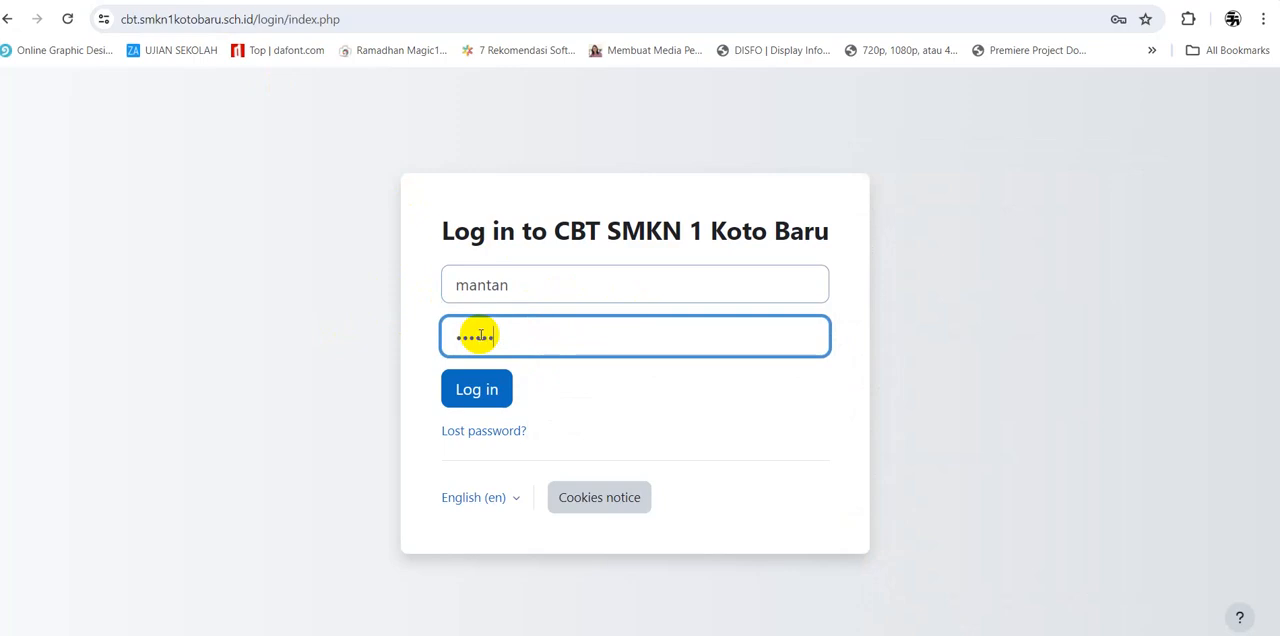
{"action": "left_click", "coordinate": [476, 389]}
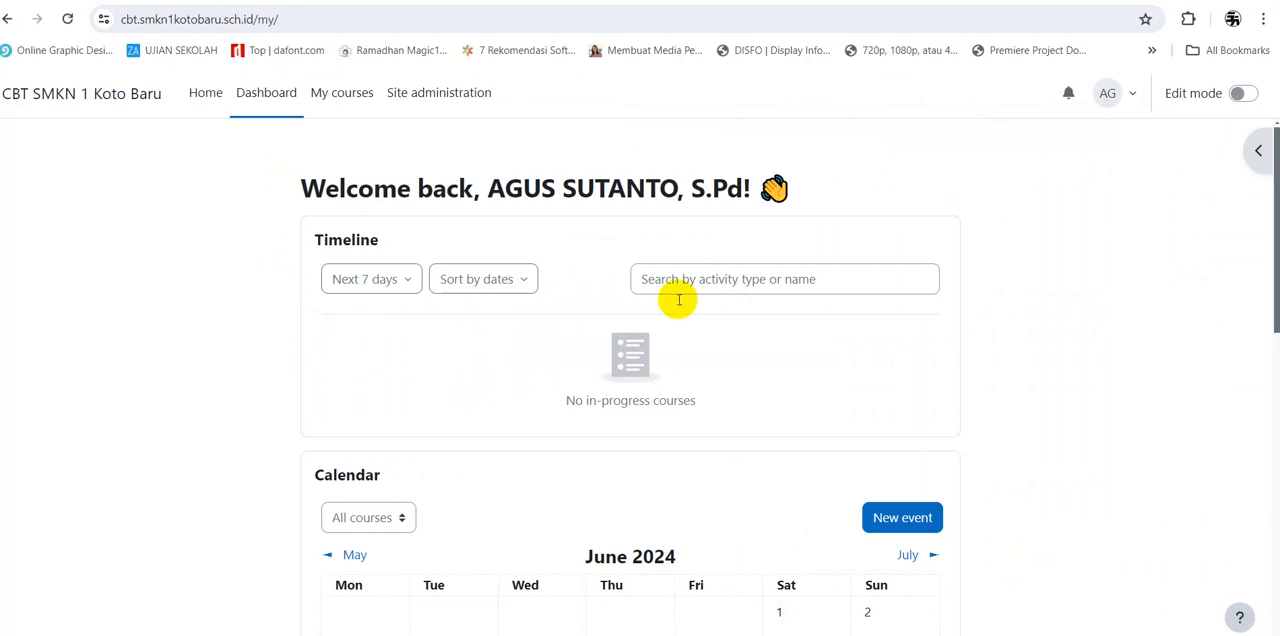
- Turn on edit mode on the dashboard and open the site administration's course and category management
{"action": "left_click", "coordinate": [1246, 93]}
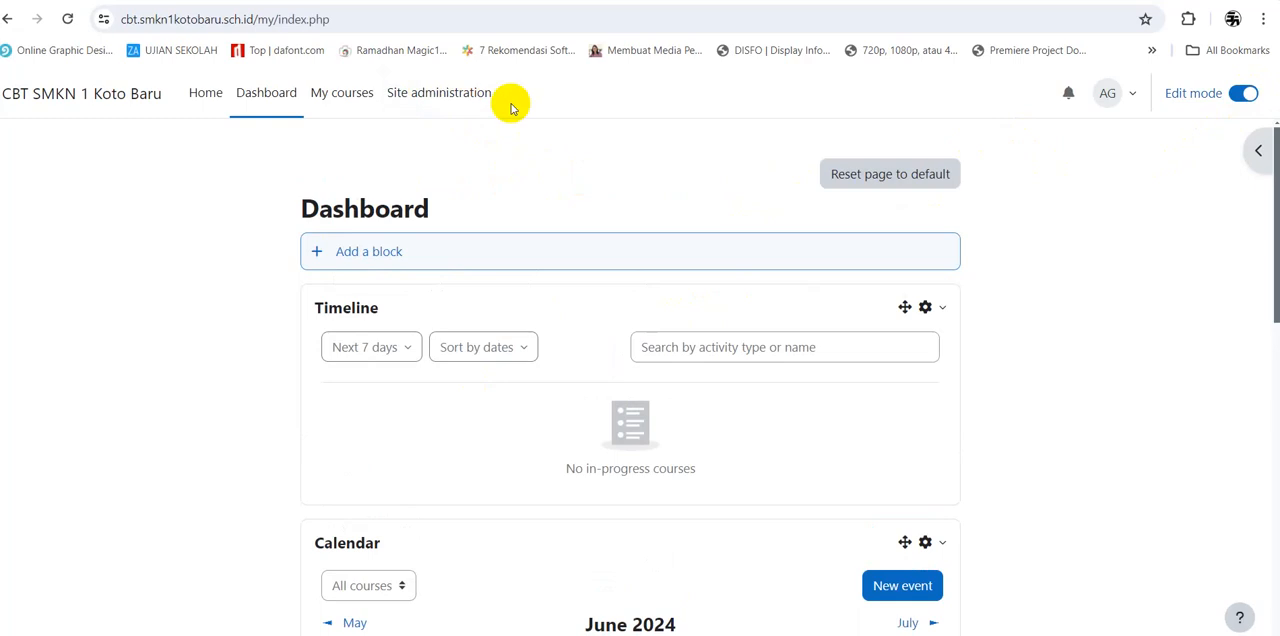
{"action": "left_click", "coordinate": [445, 98]}
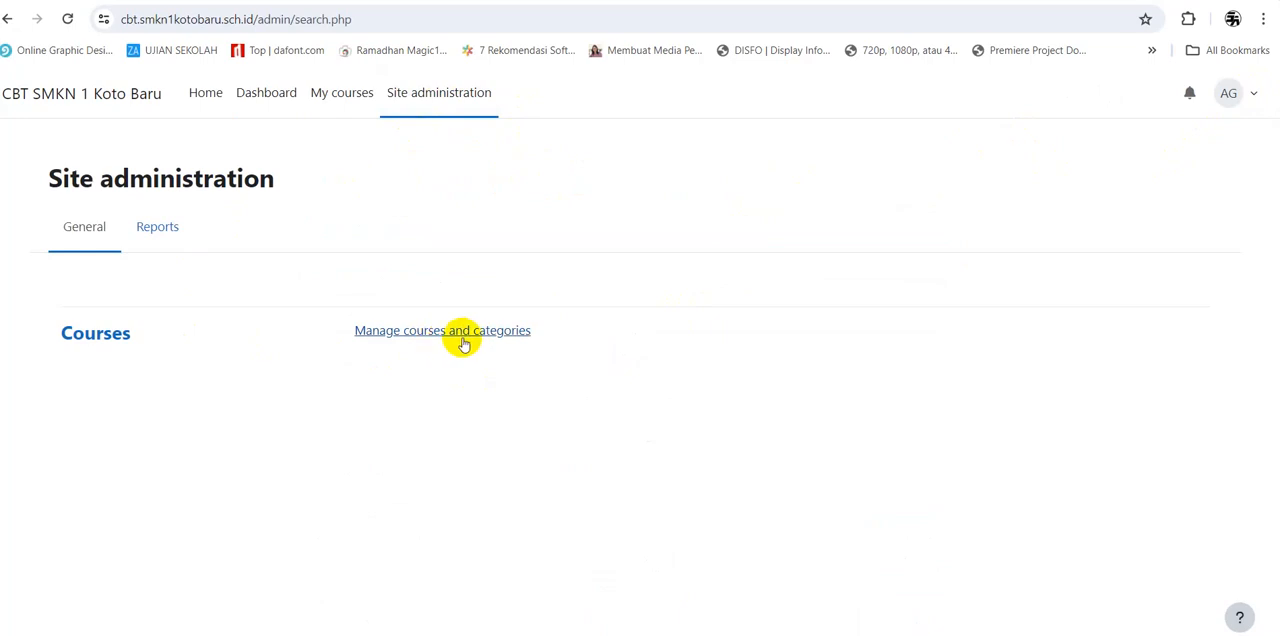
{"action": "left_click", "coordinate": [463, 336]}
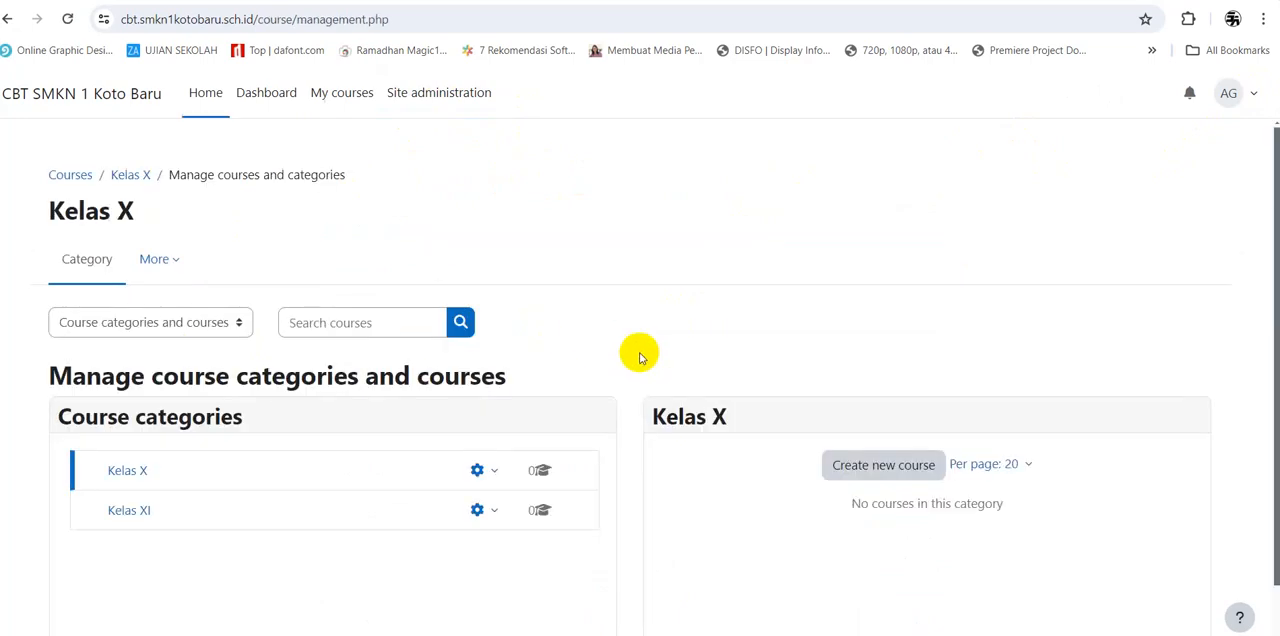
- Select the Kelas XI category and start creating a new course in it
{"action": "scroll", "coordinate": [310, 420], "scroll_direction": "down", "scroll_amount": 1}
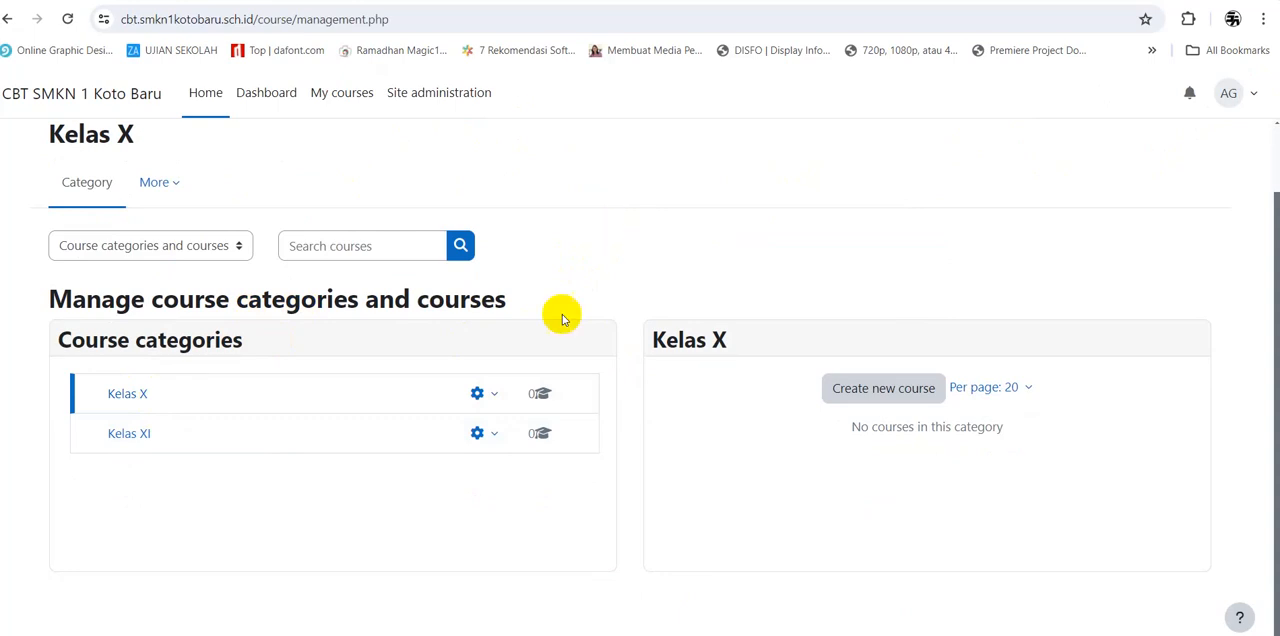
{"action": "left_click", "coordinate": [128, 434]}
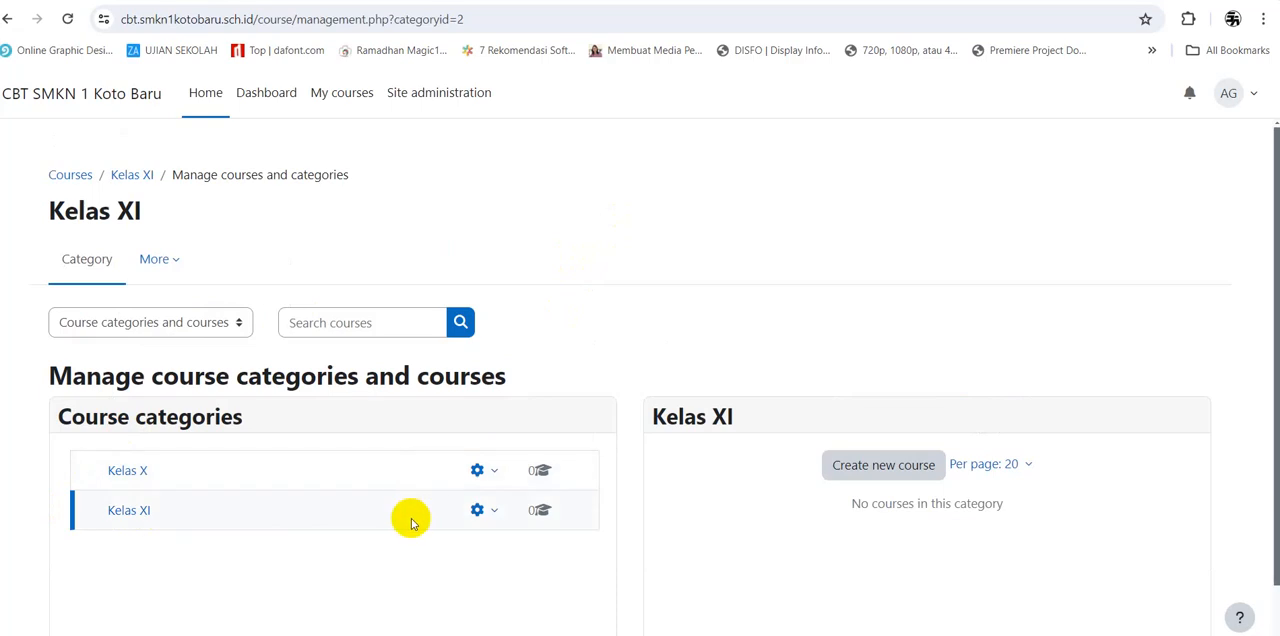
{"action": "scroll", "coordinate": [850, 490], "scroll_direction": "down", "scroll_amount": 1}
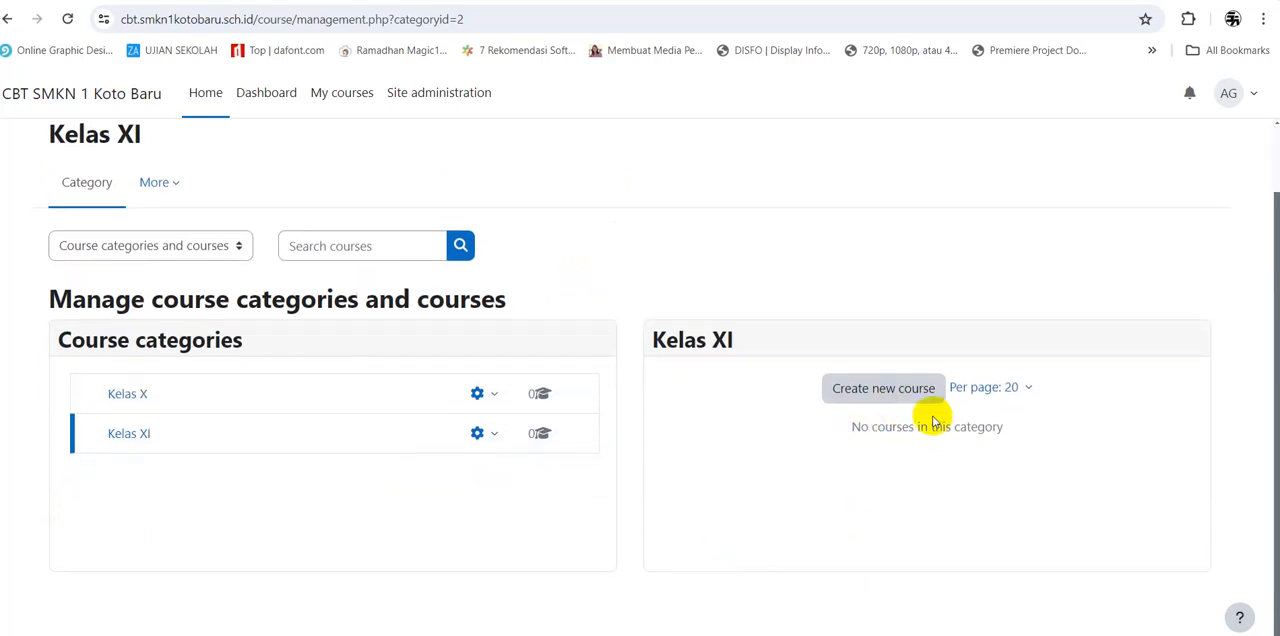
{"action": "left_click", "coordinate": [884, 389]}
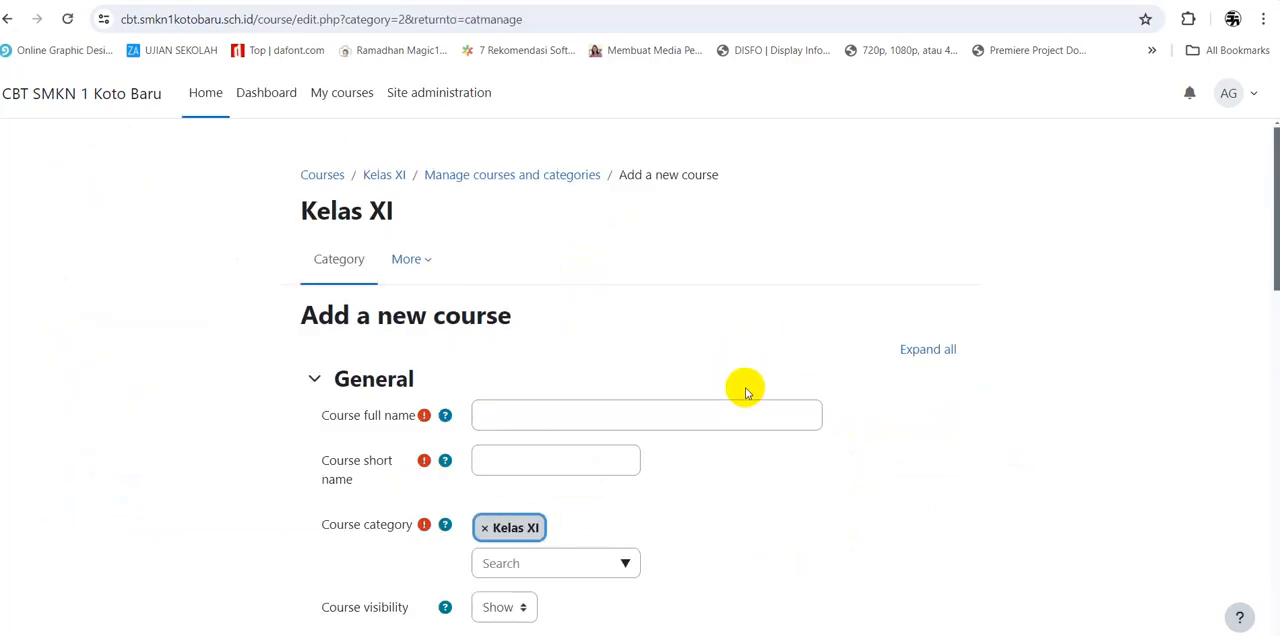
- Enter KKDKV VIDEOGRAFI as the course full name
{"action": "left_click", "coordinate": [694, 413]}
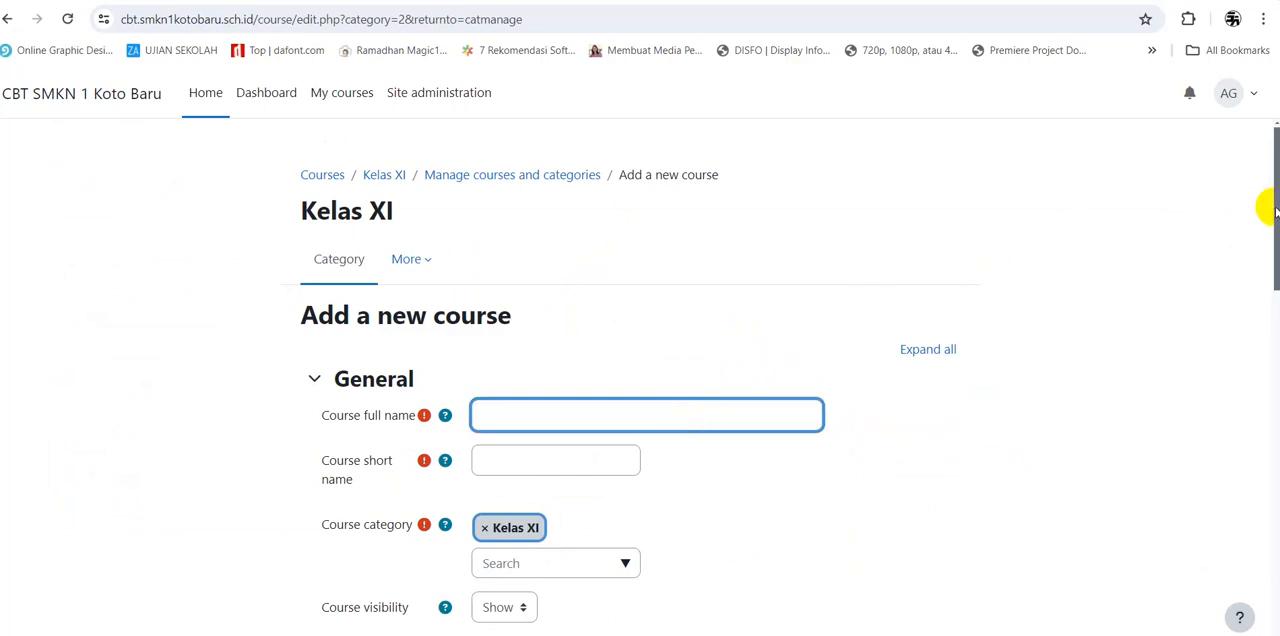
{"action": "scroll", "coordinate": [710, 383], "scroll_direction": "down", "scroll_amount": 1}
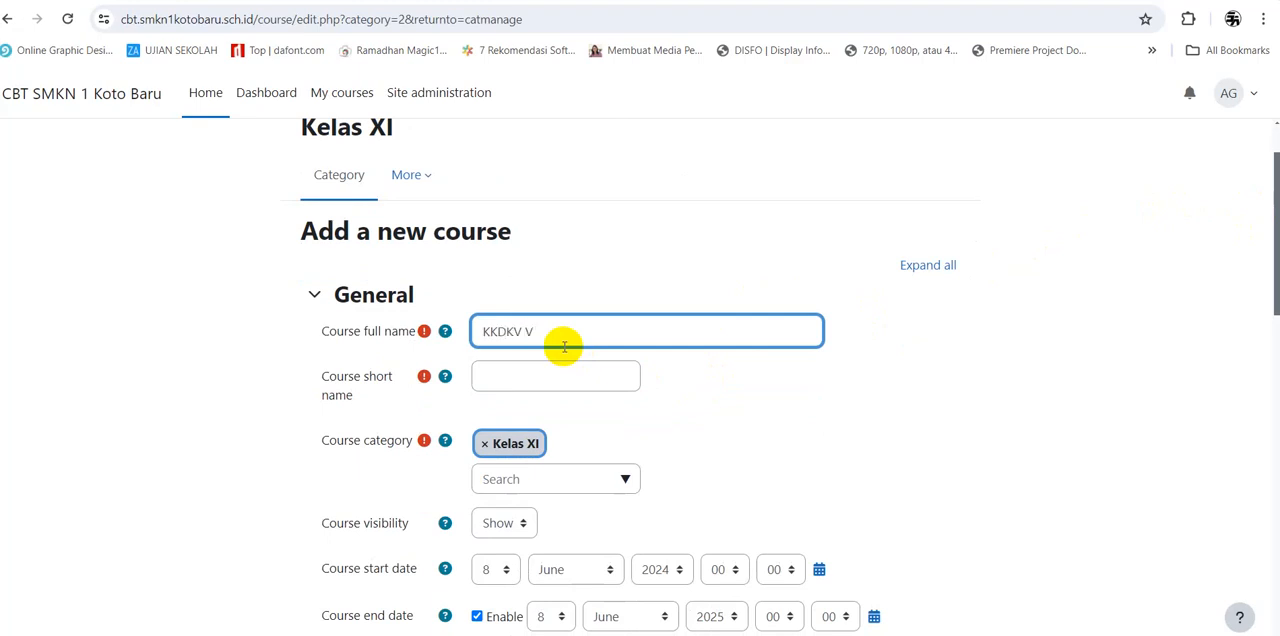
{"action": "type", "text": "DEOGRAFI"}
- Copy the course full name KKDKV VIDEOGRAFI into the course short name
{"action": "left_click_drag", "start_coordinate": [608, 331], "coordinate": [415, 322]}
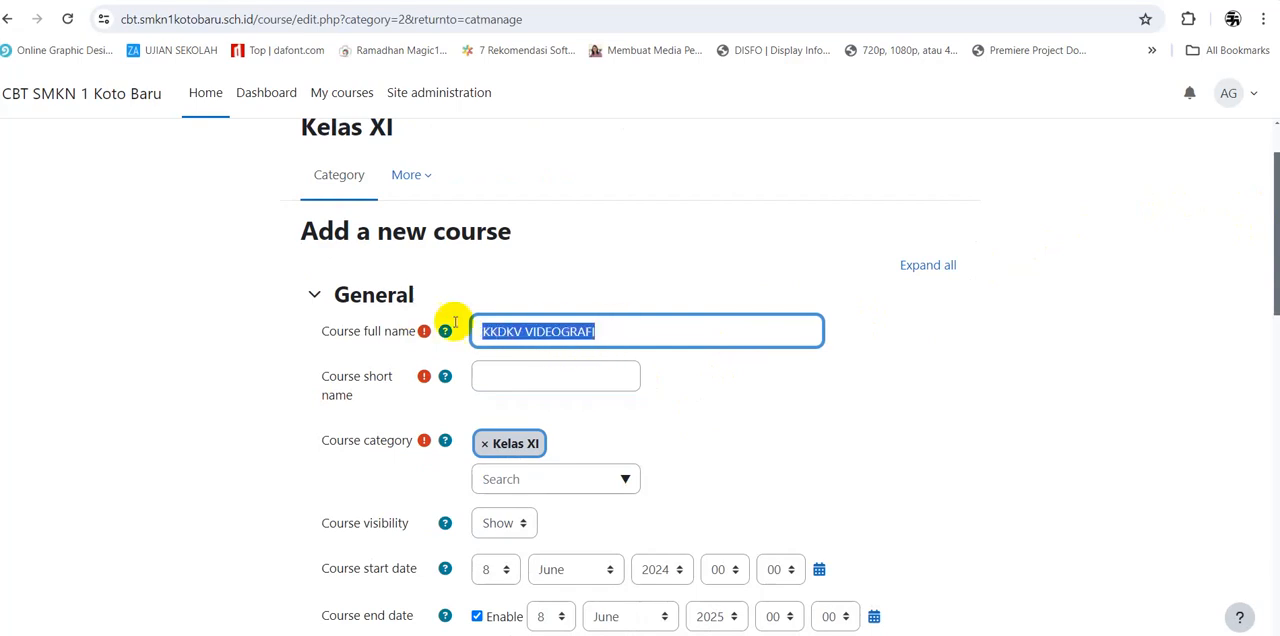
{"action": "right_click", "coordinate": [518, 331]}
{"action": "left_click", "coordinate": [571, 95]}
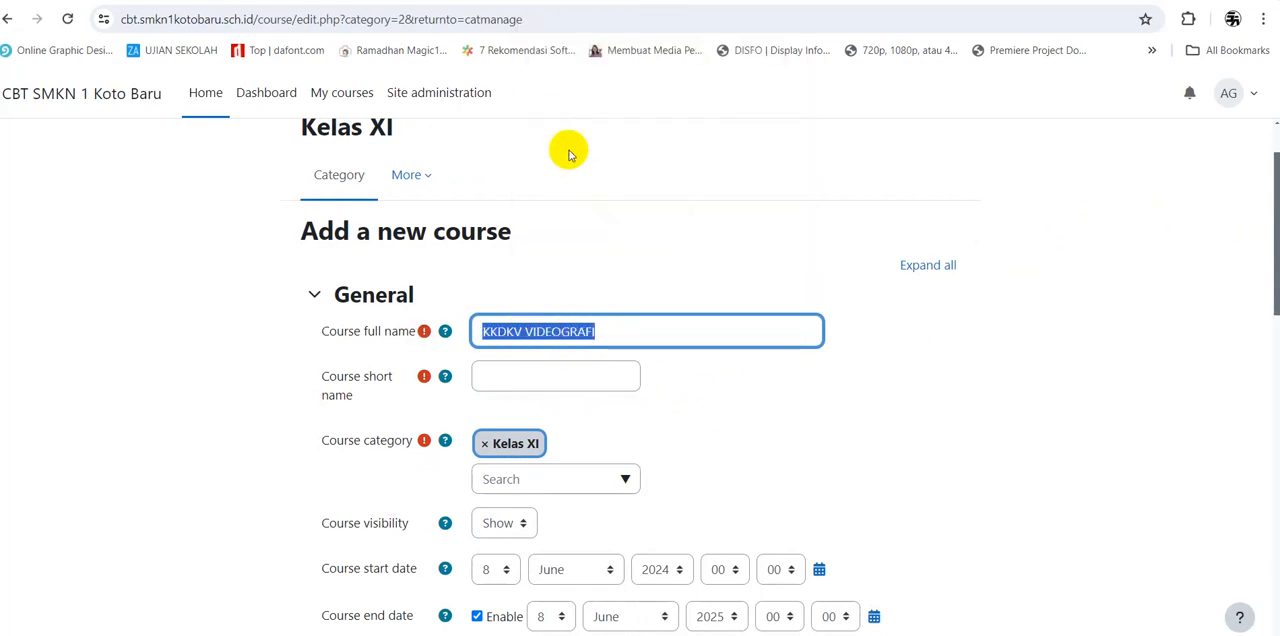
{"action": "left_click", "coordinate": [520, 366]}
{"action": "right_click", "coordinate": [516, 364]}
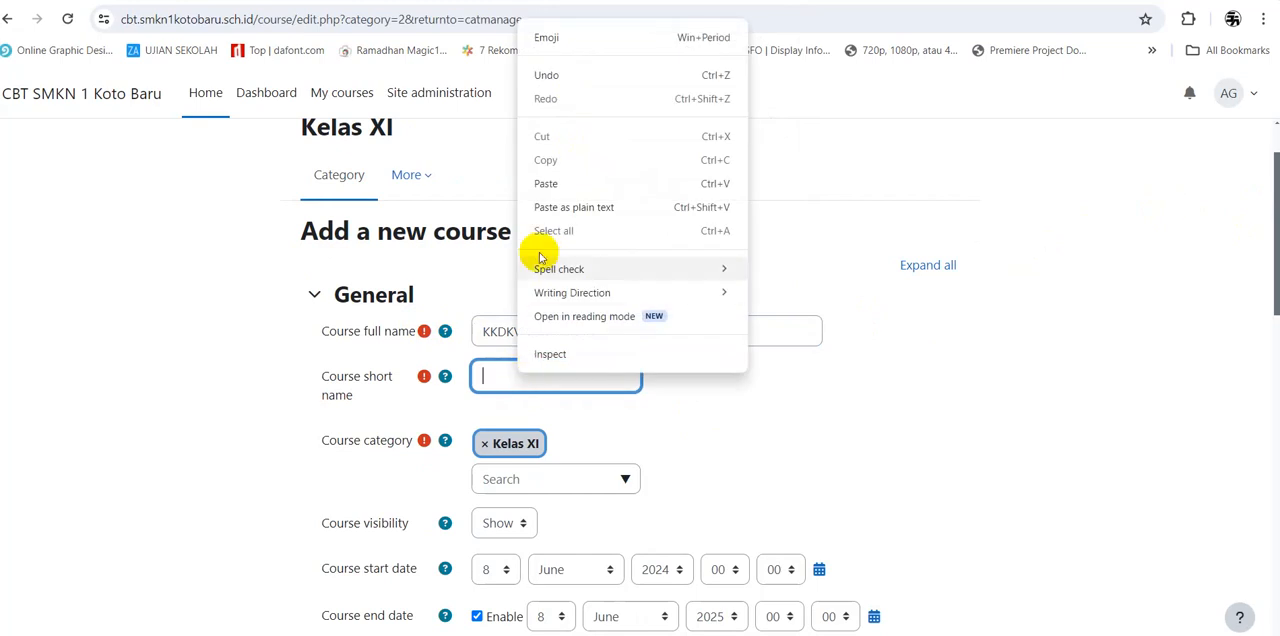
{"action": "left_click", "coordinate": [546, 184]}
{"action": "left_click", "coordinate": [933, 459]}
- Disable the course end date in the new course's general settings
{"action": "scroll", "coordinate": [900, 445], "scroll_direction": "down", "scroll_amount": 3}
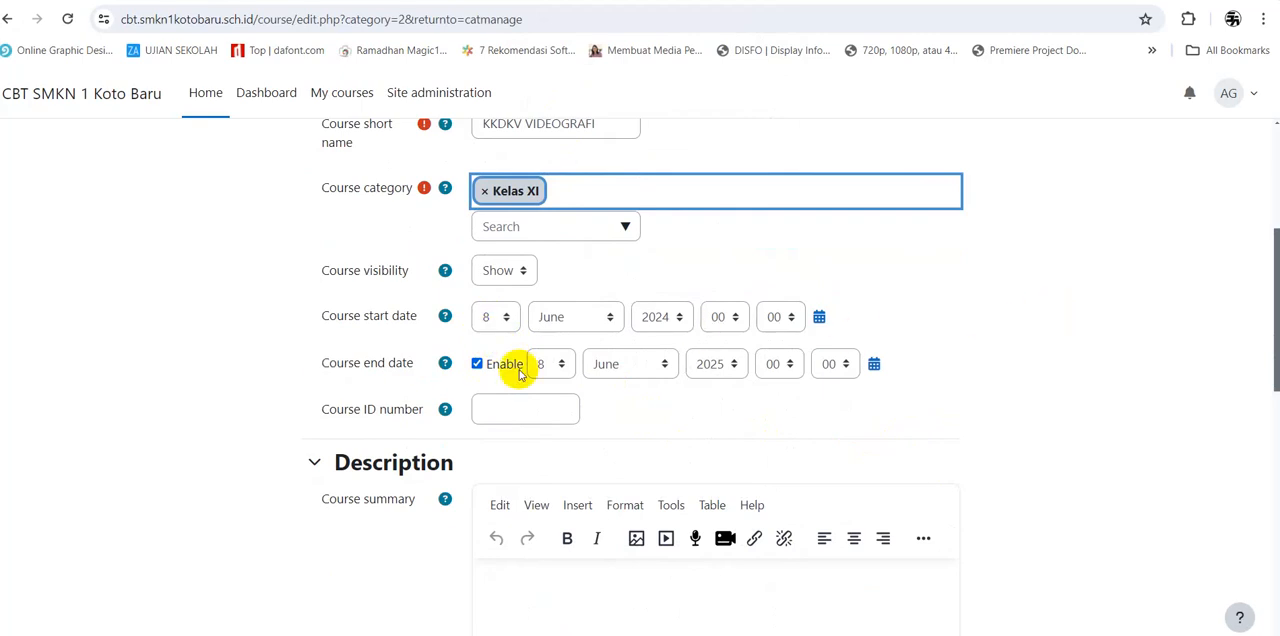
{"action": "left_click", "coordinate": [477, 364]}
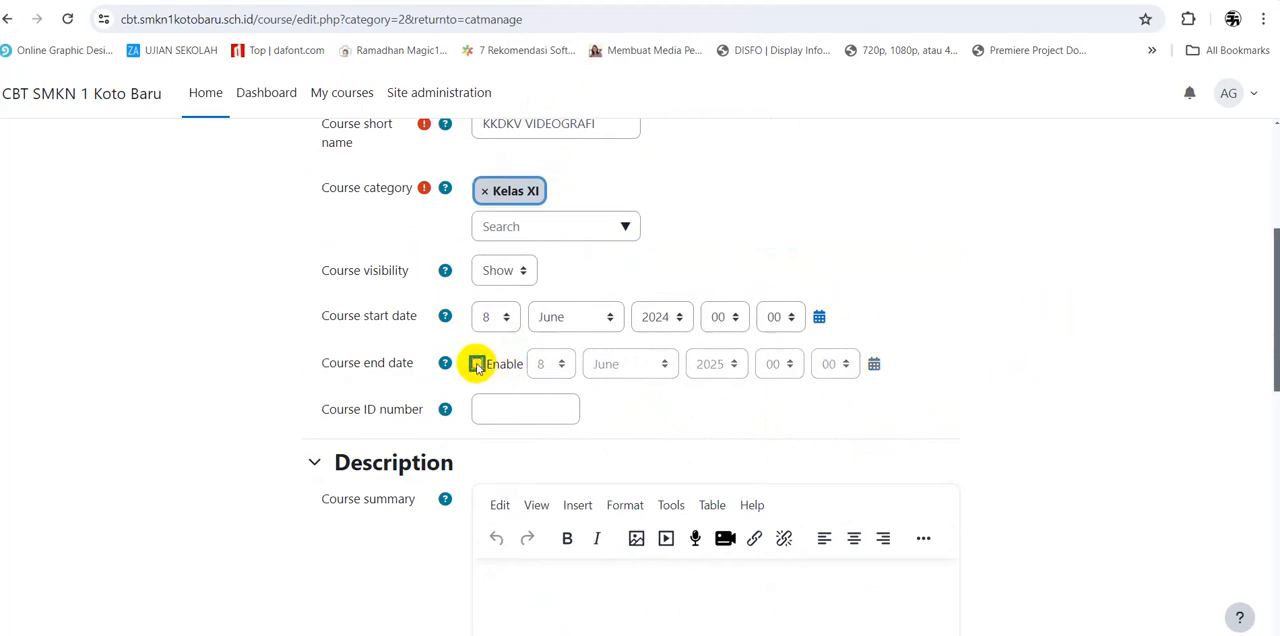
{"action": "scroll", "coordinate": [1024, 372], "scroll_direction": "down", "scroll_amount": 1}
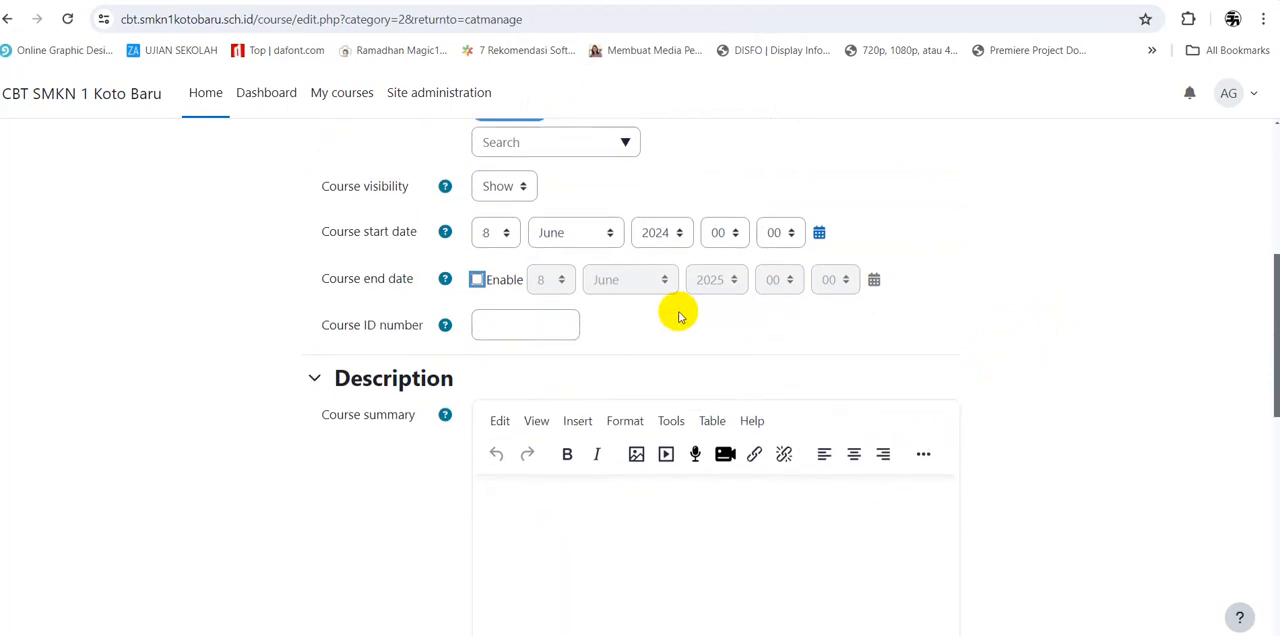
{"action": "left_click", "coordinate": [477, 281]}
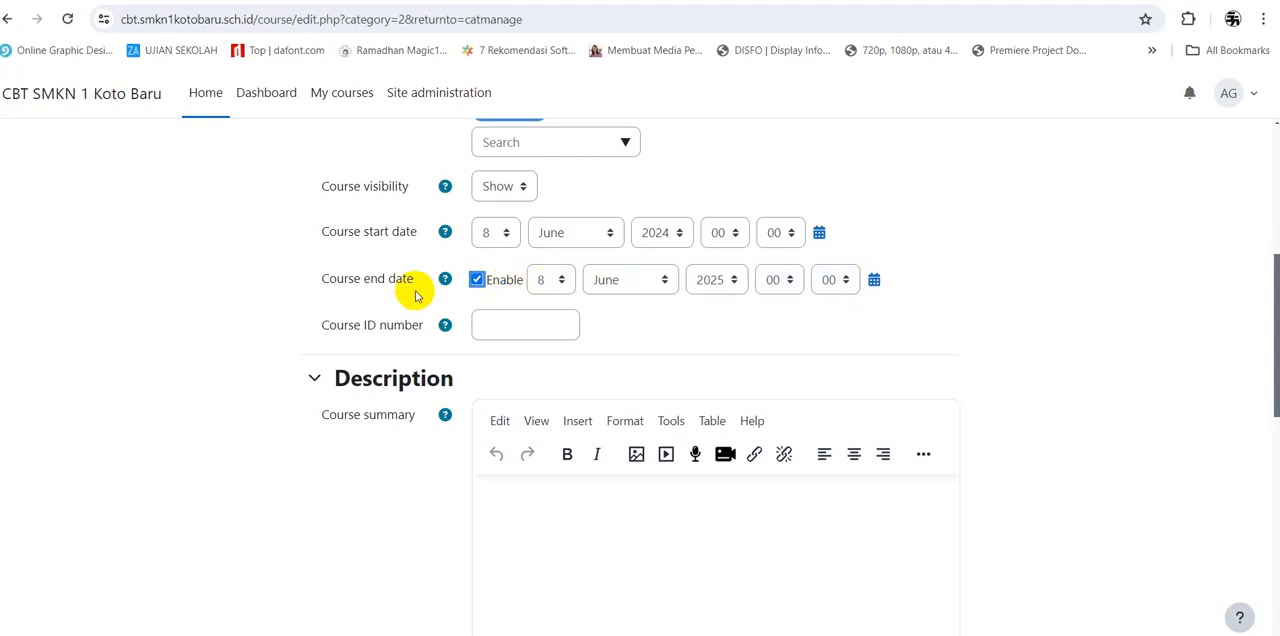
{"action": "left_click", "coordinate": [477, 279]}
- Keep Topics format as the course format and set the number of sections to 0
{"action": "scroll", "coordinate": [894, 352], "scroll_direction": "down", "scroll_amount": 1}
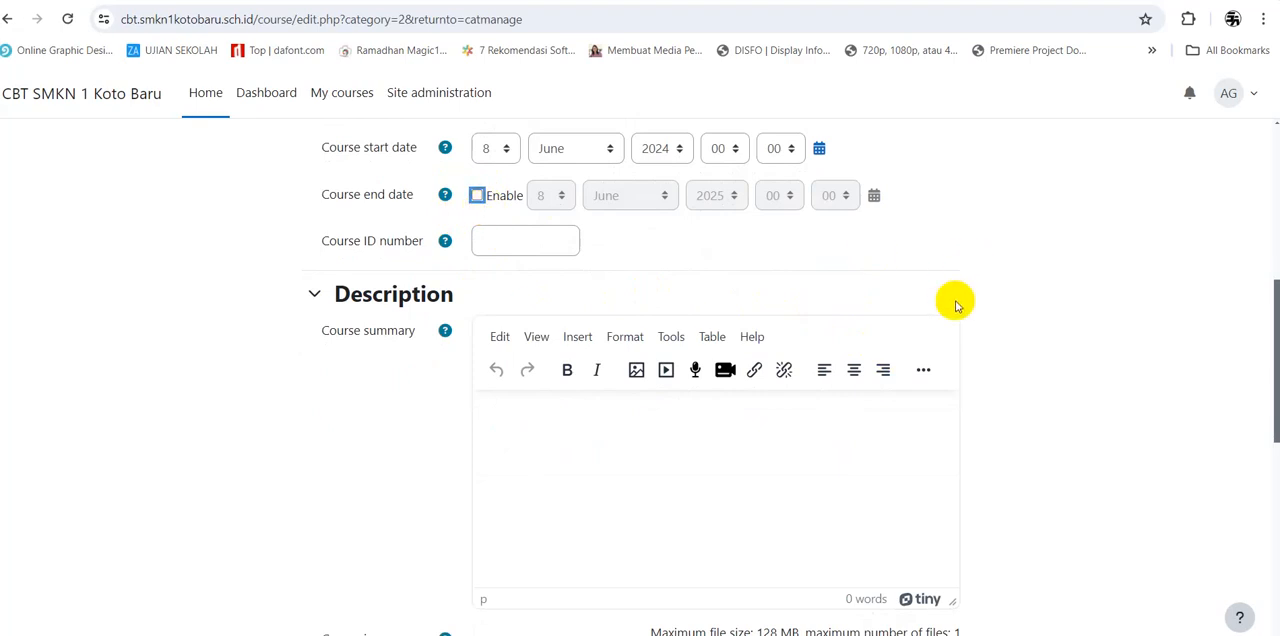
{"action": "scroll", "coordinate": [957, 308], "scroll_direction": "down", "scroll_amount": 6}
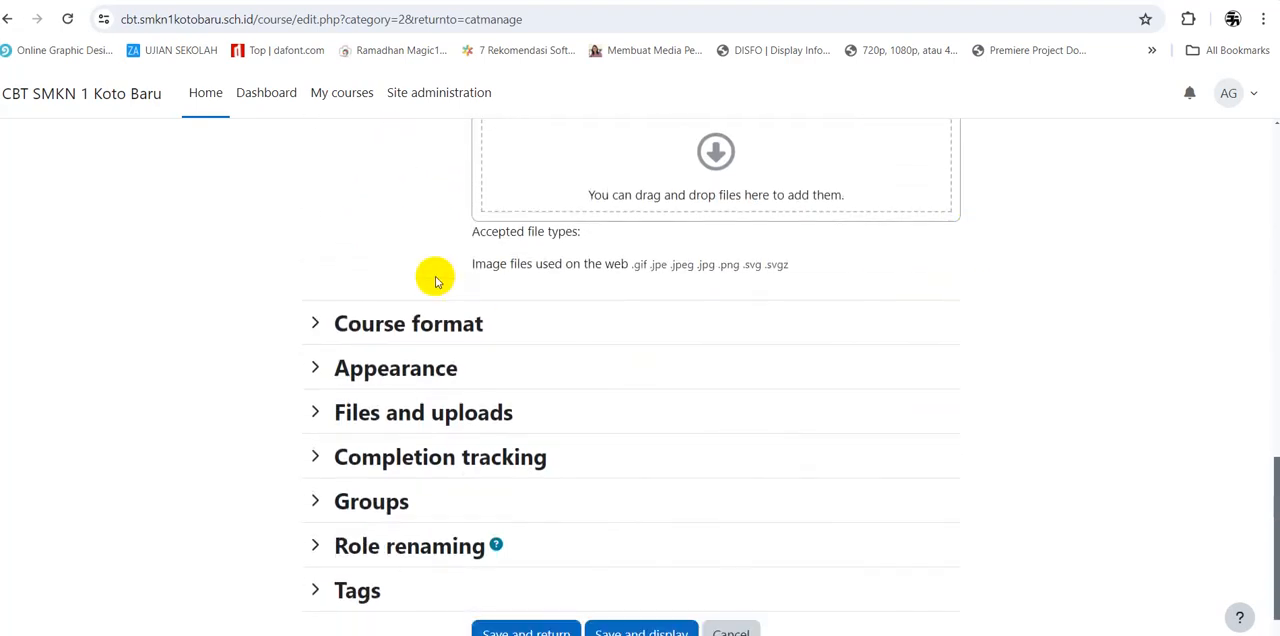
{"action": "left_click", "coordinate": [316, 323]}
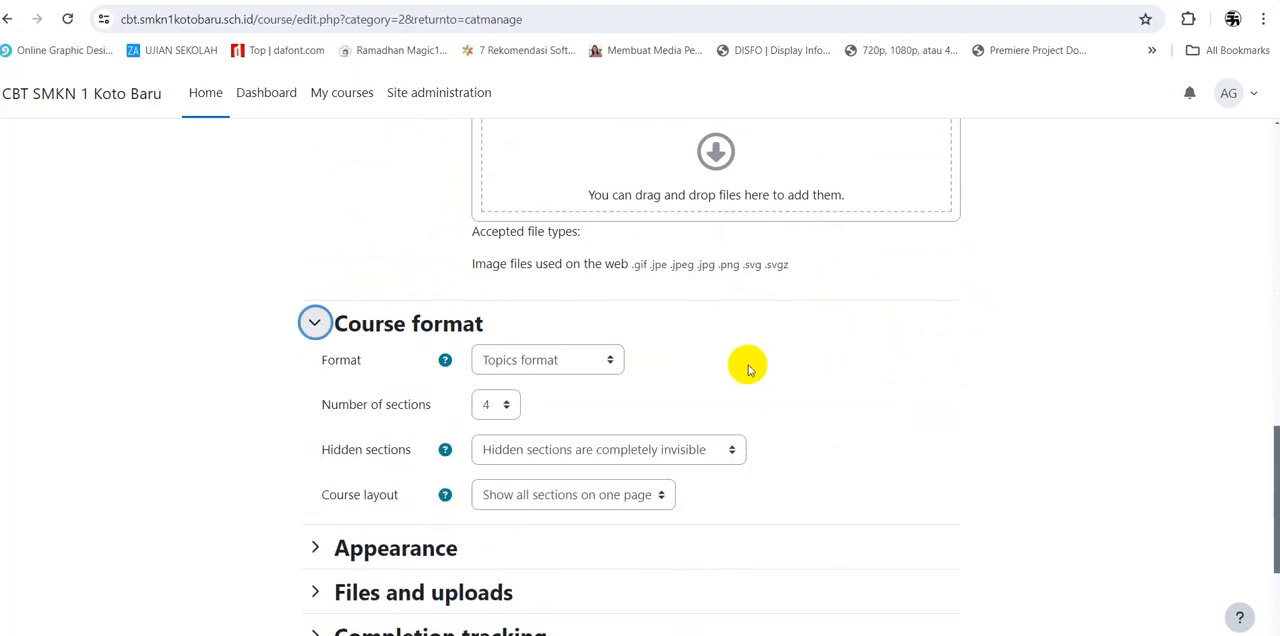
{"action": "left_click", "coordinate": [580, 362]}
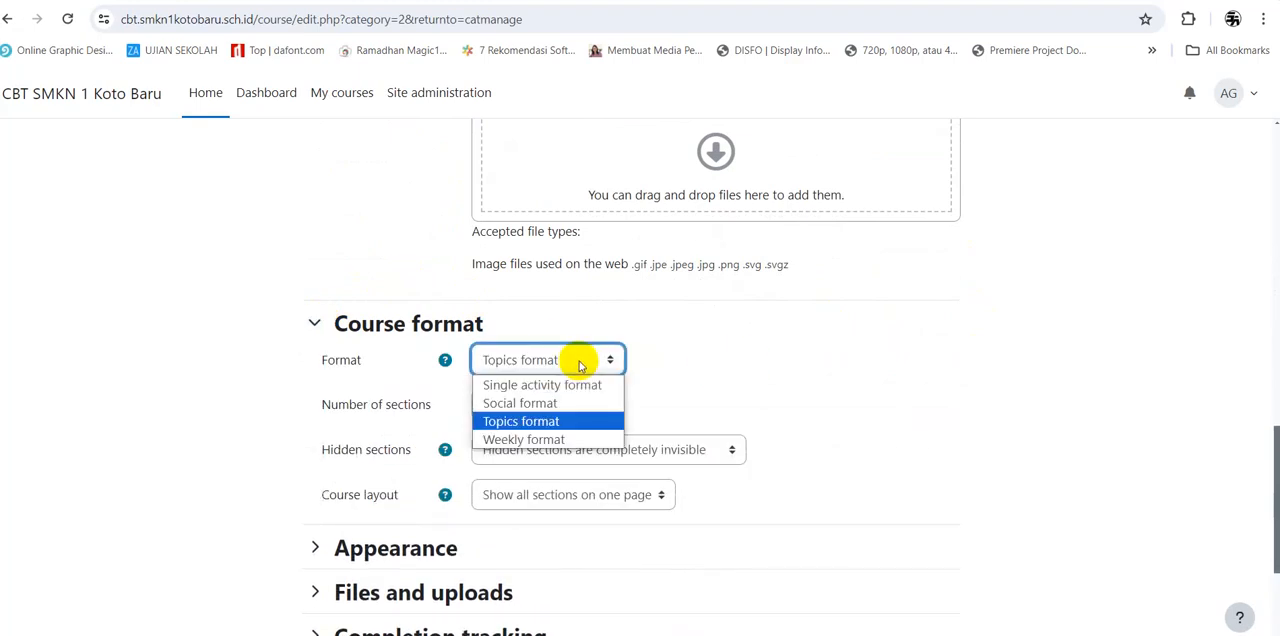
{"action": "left_click", "coordinate": [578, 362]}
{"action": "left_click", "coordinate": [505, 405]}
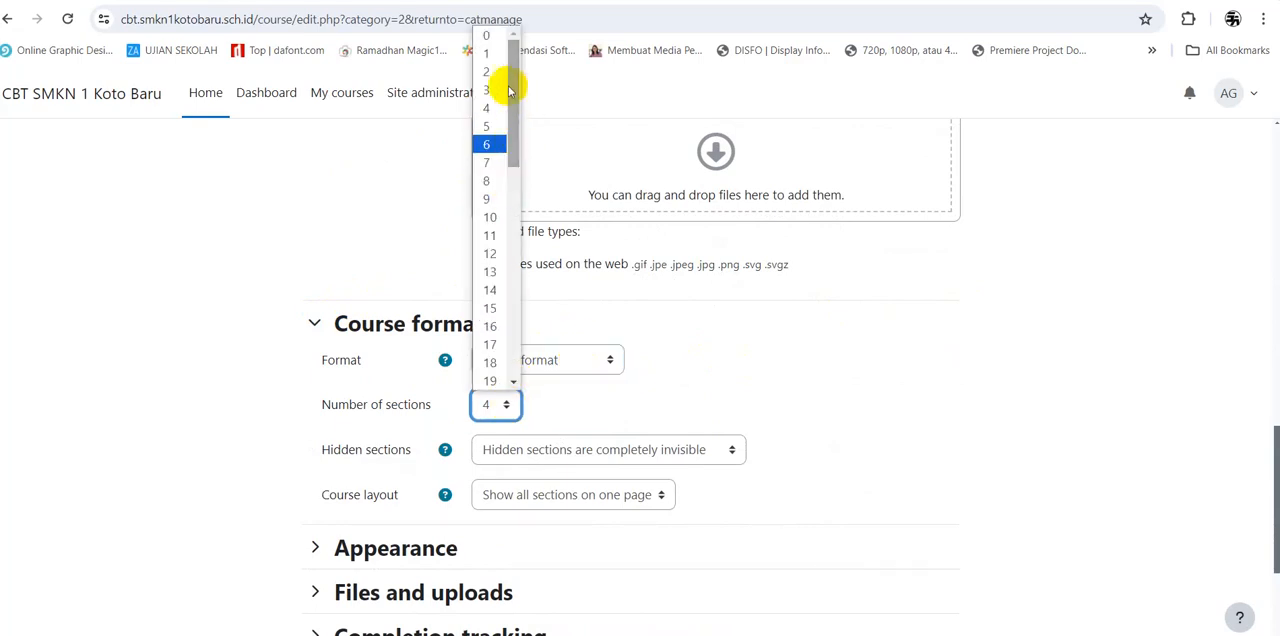
{"action": "left_click", "coordinate": [491, 36]}
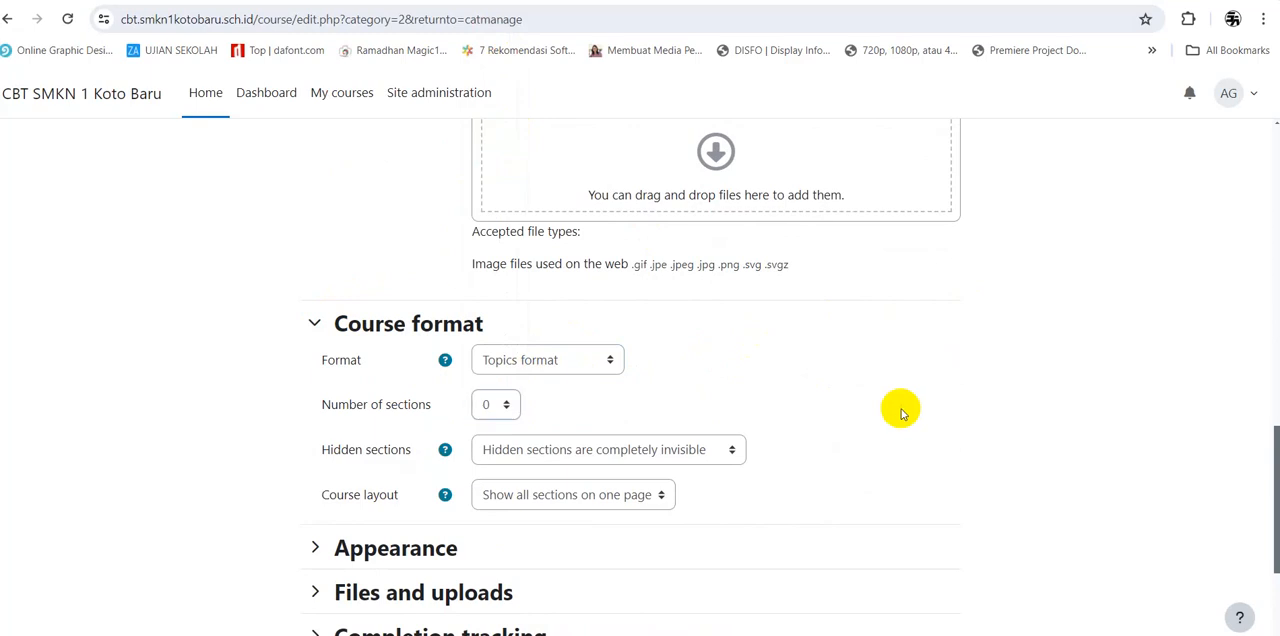
- Save the new course and display its page
{"action": "scroll", "coordinate": [907, 427], "scroll_direction": "down", "scroll_amount": 1}
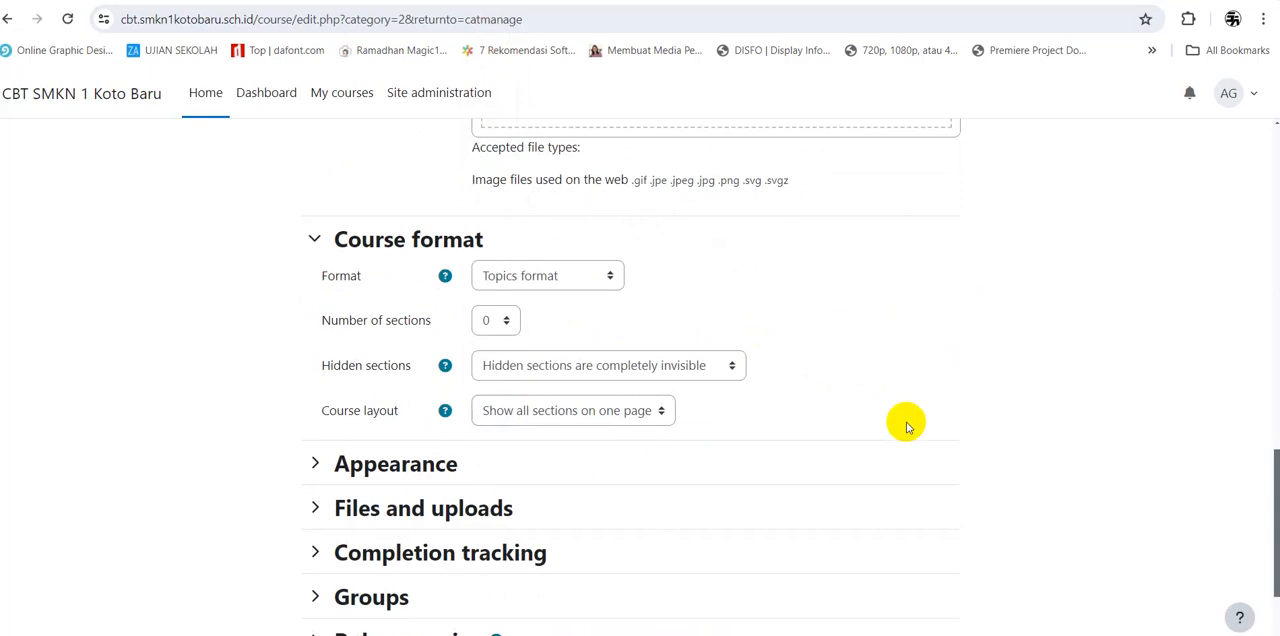
{"action": "scroll", "coordinate": [907, 427], "scroll_direction": "down", "scroll_amount": 2}
{"action": "left_click", "coordinate": [627, 537]}
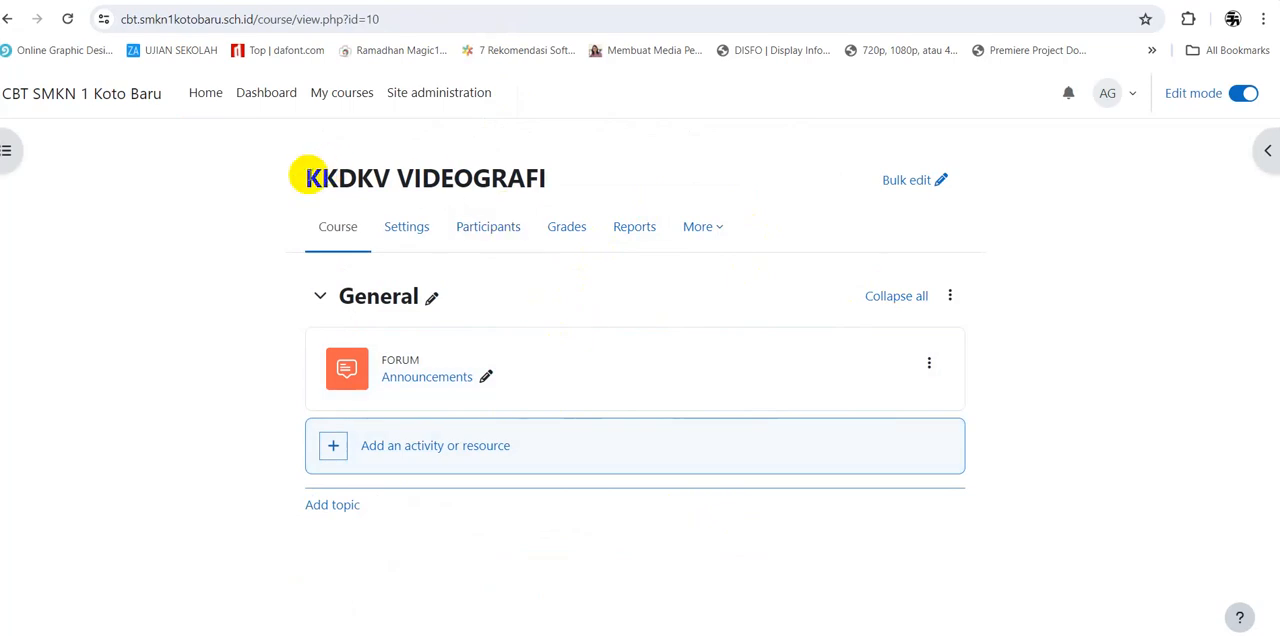
- Add a Quiz activity to the General section of the KKDKV VIDEOGRAFI course
{"action": "mouse_move", "coordinate": [608, 325]}
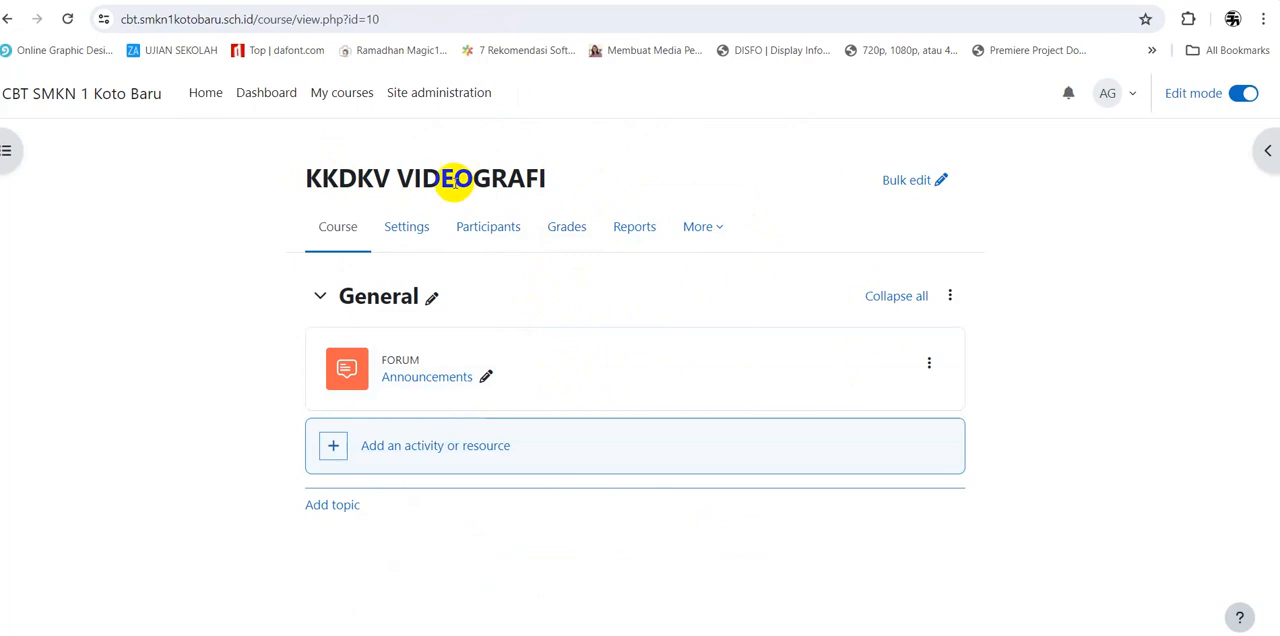
{"action": "left_click", "coordinate": [433, 447]}
{"action": "scroll", "coordinate": [875, 570], "scroll_direction": "down", "scroll_amount": 2}
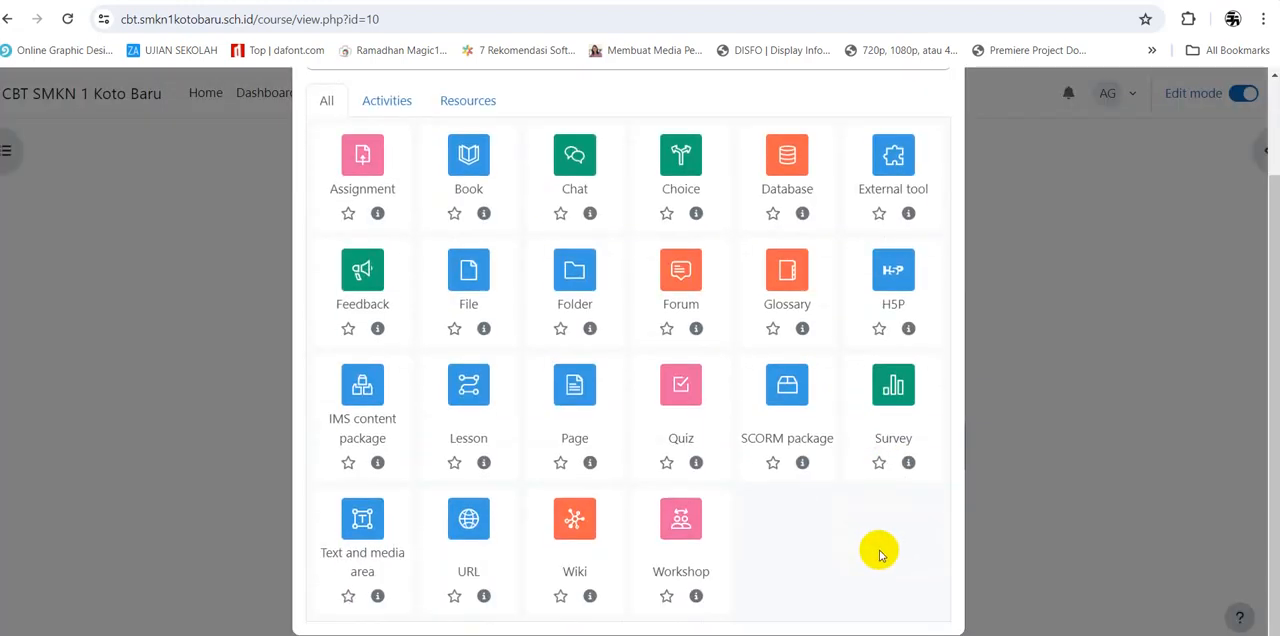
{"action": "left_click", "coordinate": [684, 393]}
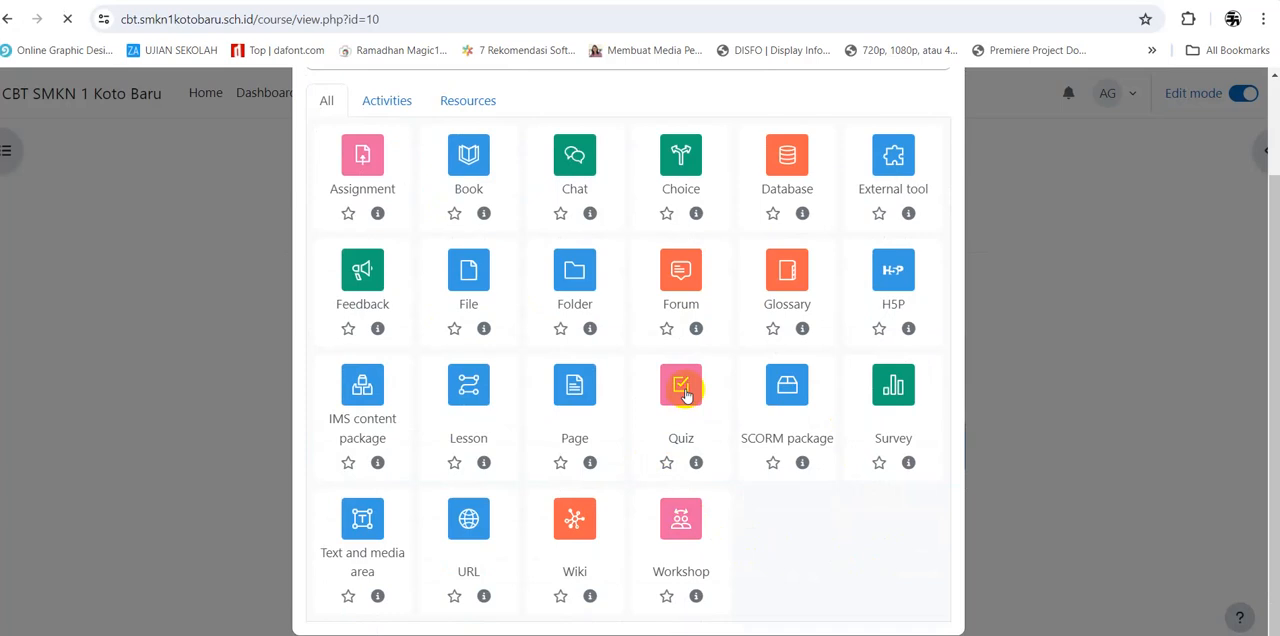
{"action": "left_click", "coordinate": [589, 386]}
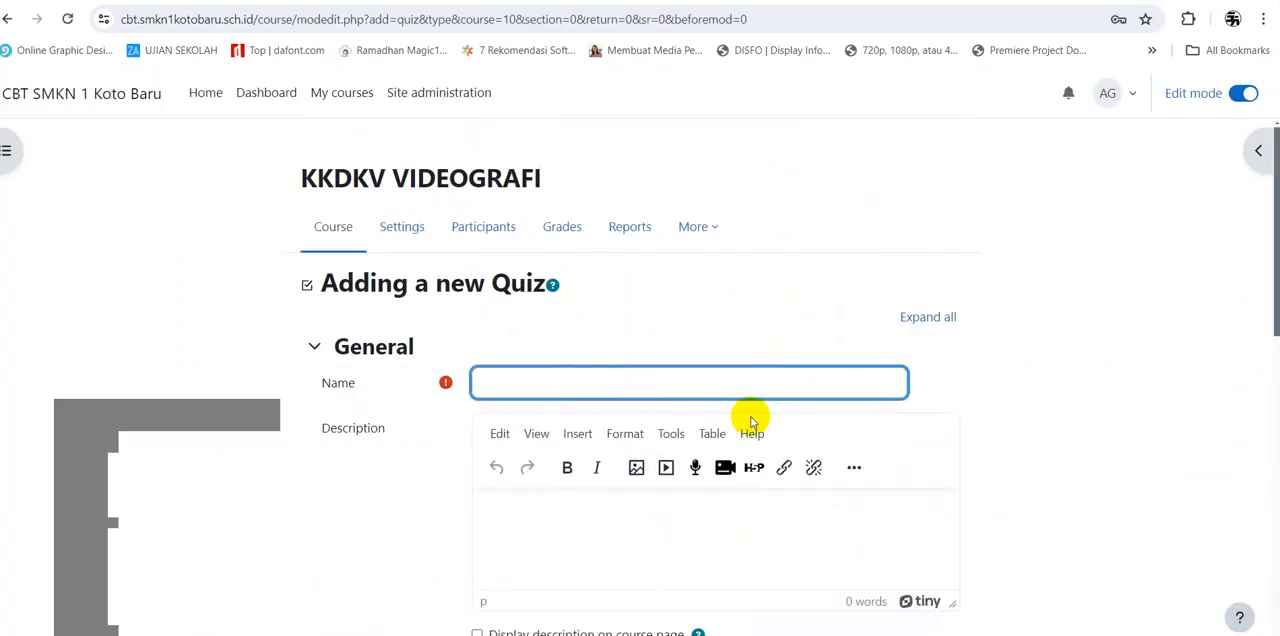
- Name the new quiz UJIAN SEMESTER GENAP VIDEOGRAFI followed by the teacher's full name
{"action": "type", "text": "UJIAN SEMESTER GENAP"}
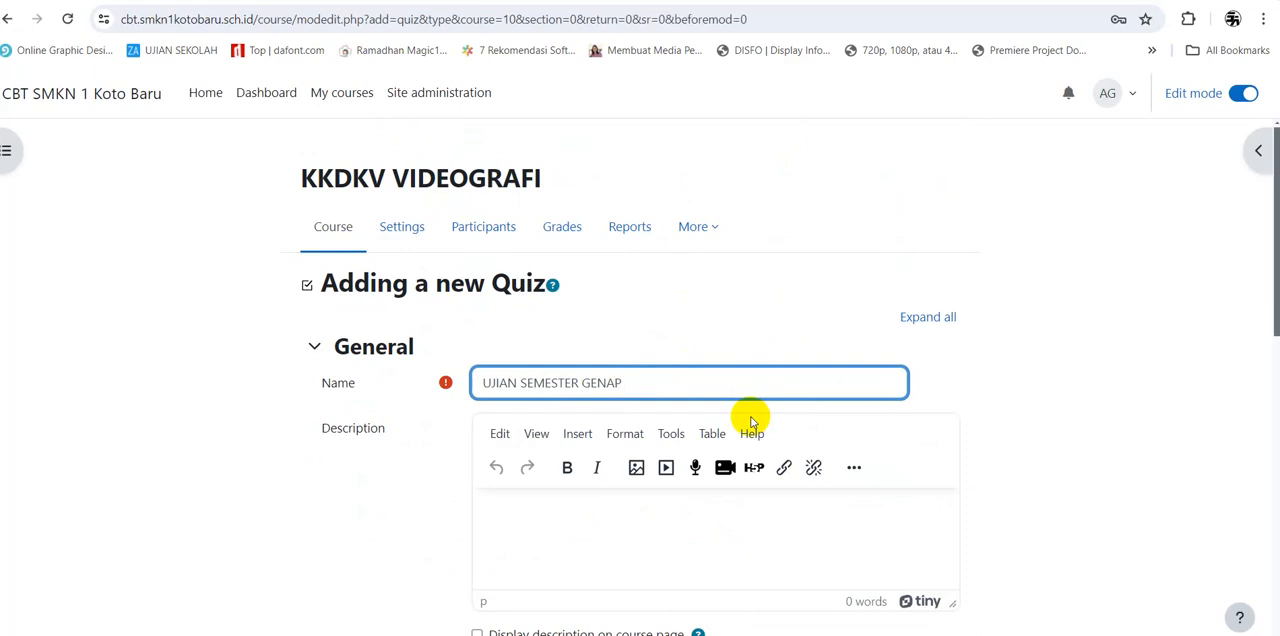
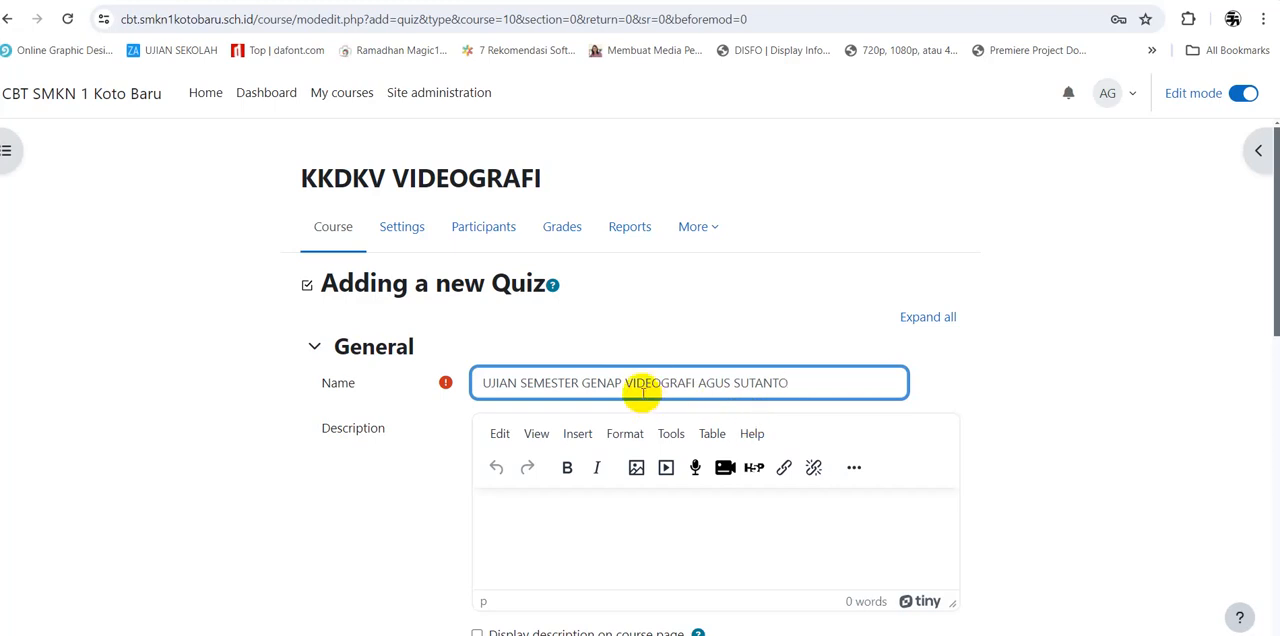
- Enable the quiz's opening date in the Timing settings and set it to 14 June 2024
{"action": "scroll", "coordinate": [686, 549], "scroll_direction": "down", "scroll_amount": 2}
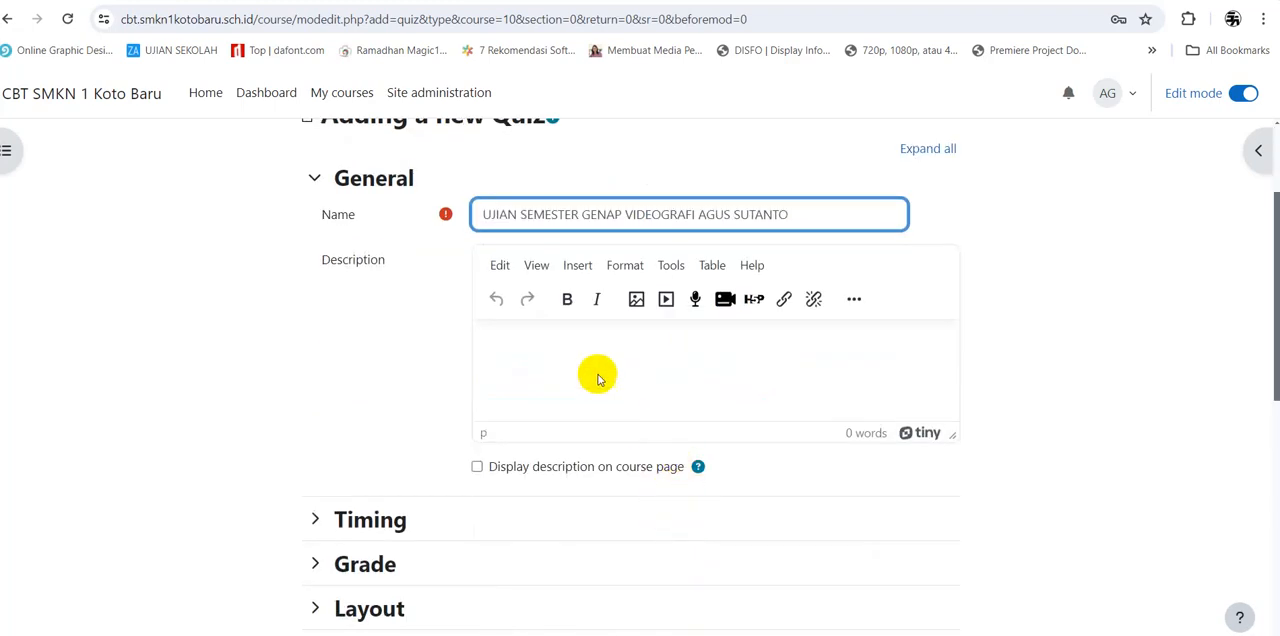
{"action": "scroll", "coordinate": [602, 405], "scroll_direction": "down", "scroll_amount": 3}
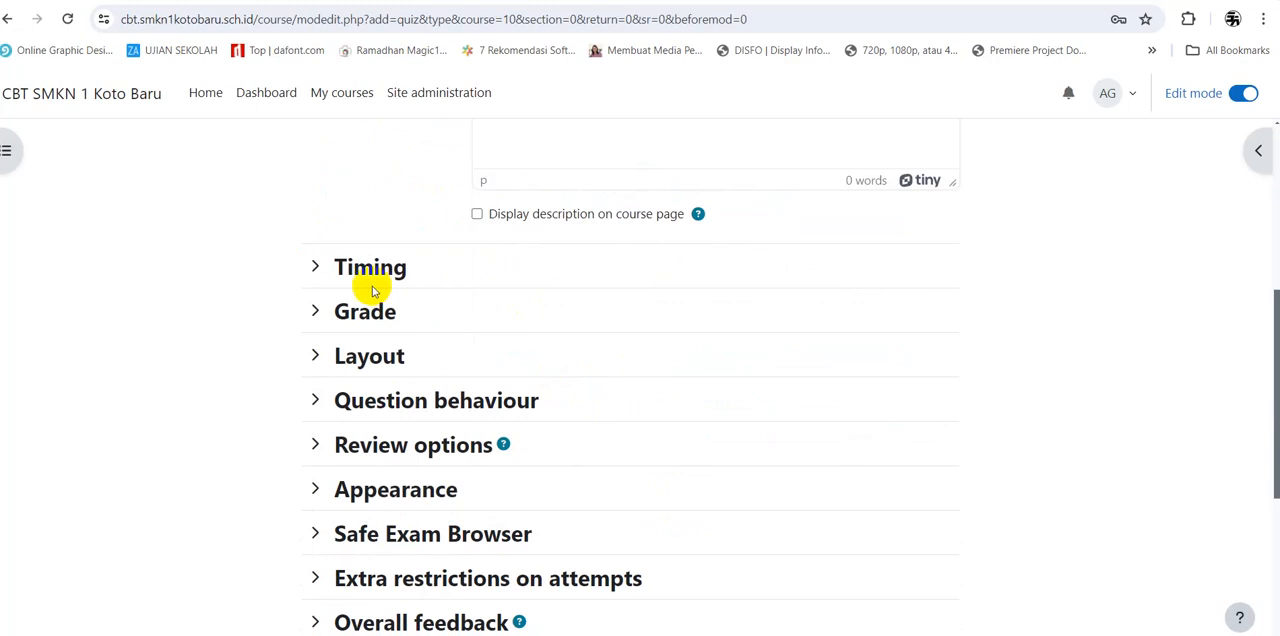
{"action": "left_click", "coordinate": [314, 266]}
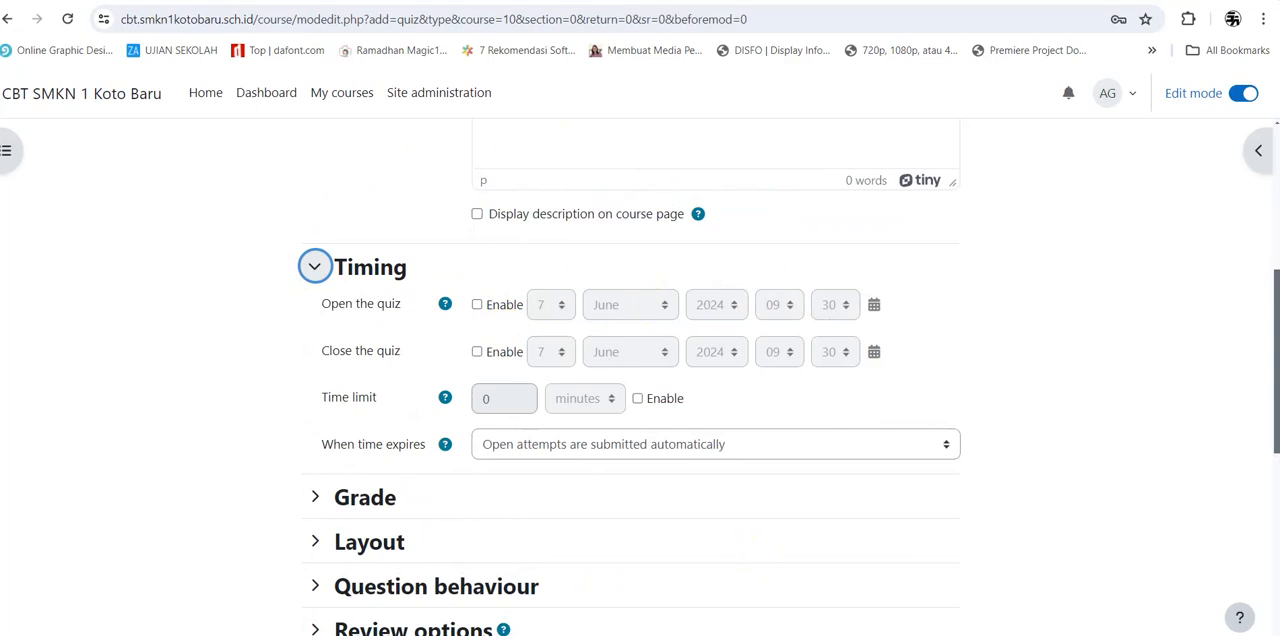
{"action": "left_click", "coordinate": [669, 635]}
{"action": "left_click", "coordinate": [814, 598]}
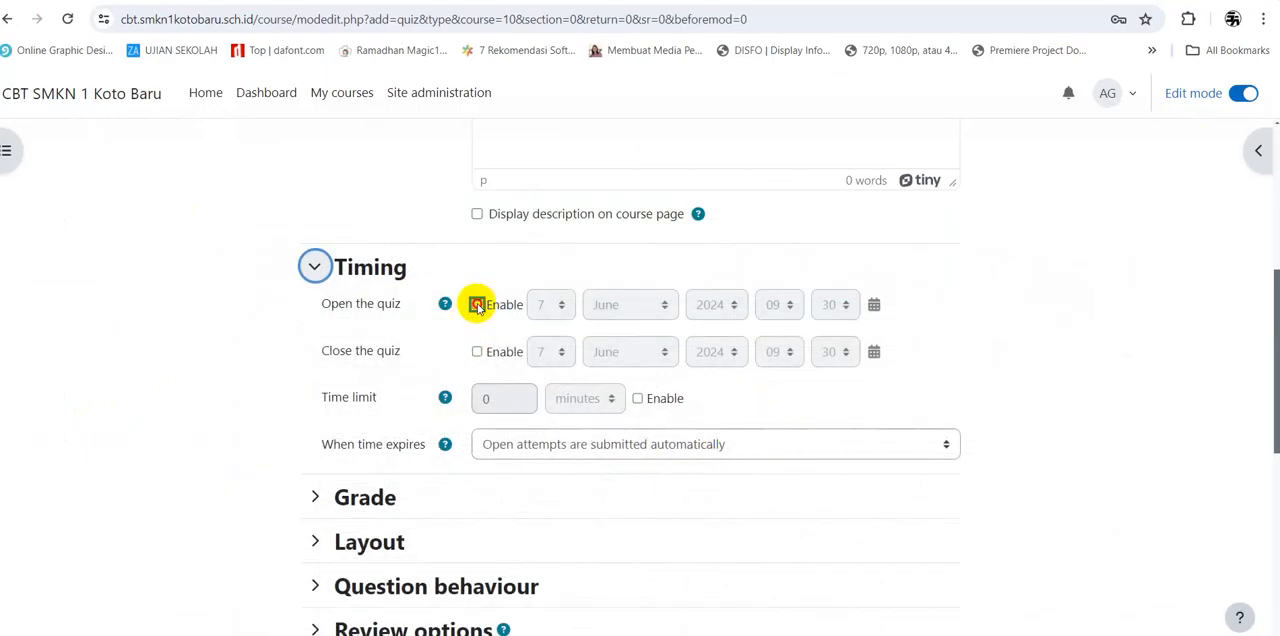
{"action": "left_click", "coordinate": [477, 305]}
{"action": "left_click", "coordinate": [553, 305]}
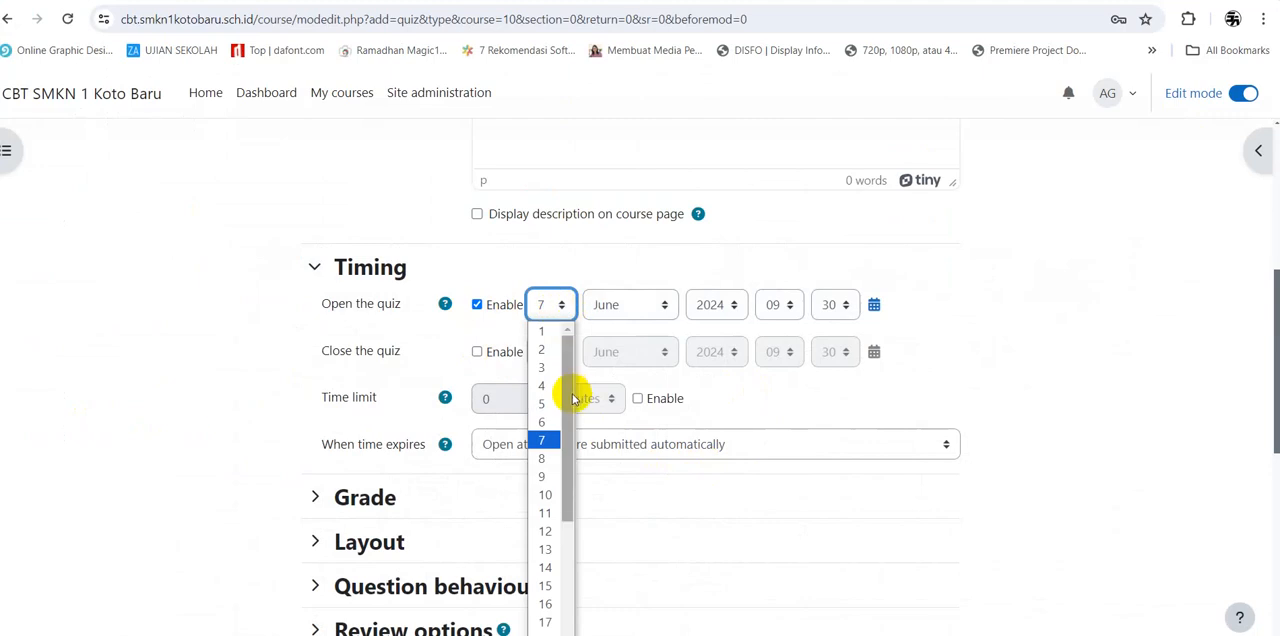
{"action": "scroll", "coordinate": [571, 408], "scroll_direction": "down", "scroll_amount": 1}
{"action": "left_click", "coordinate": [545, 485]}
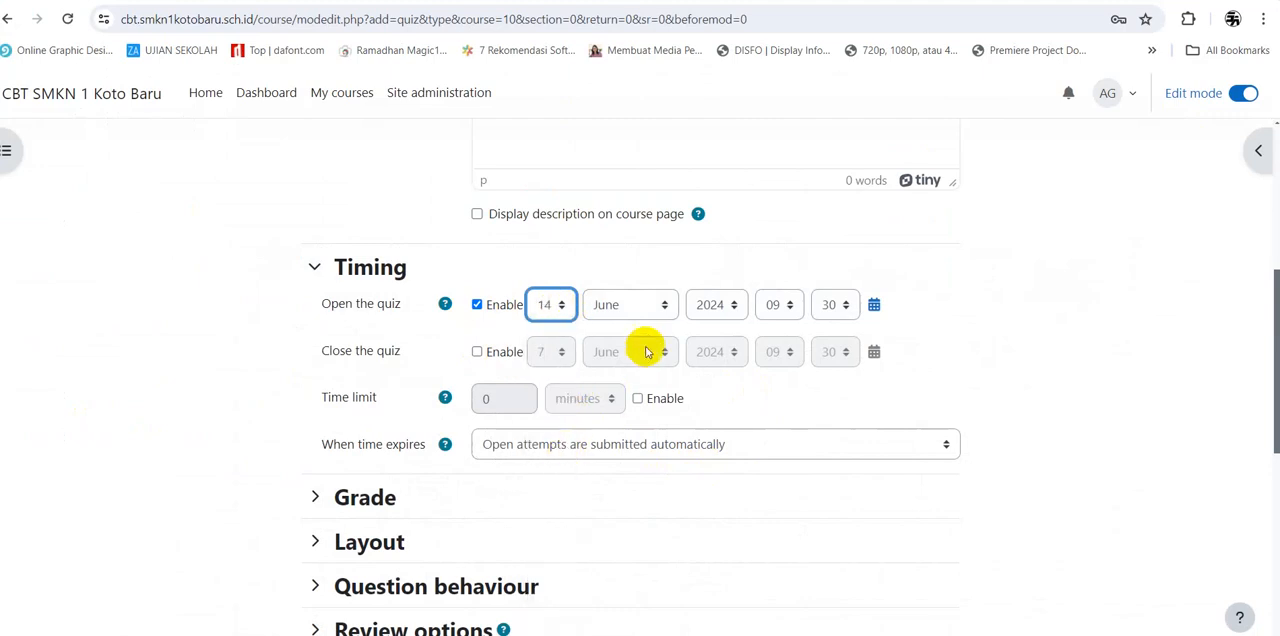
- Set the quiz's opening time to 07:00
{"action": "left_click", "coordinate": [787, 305]}
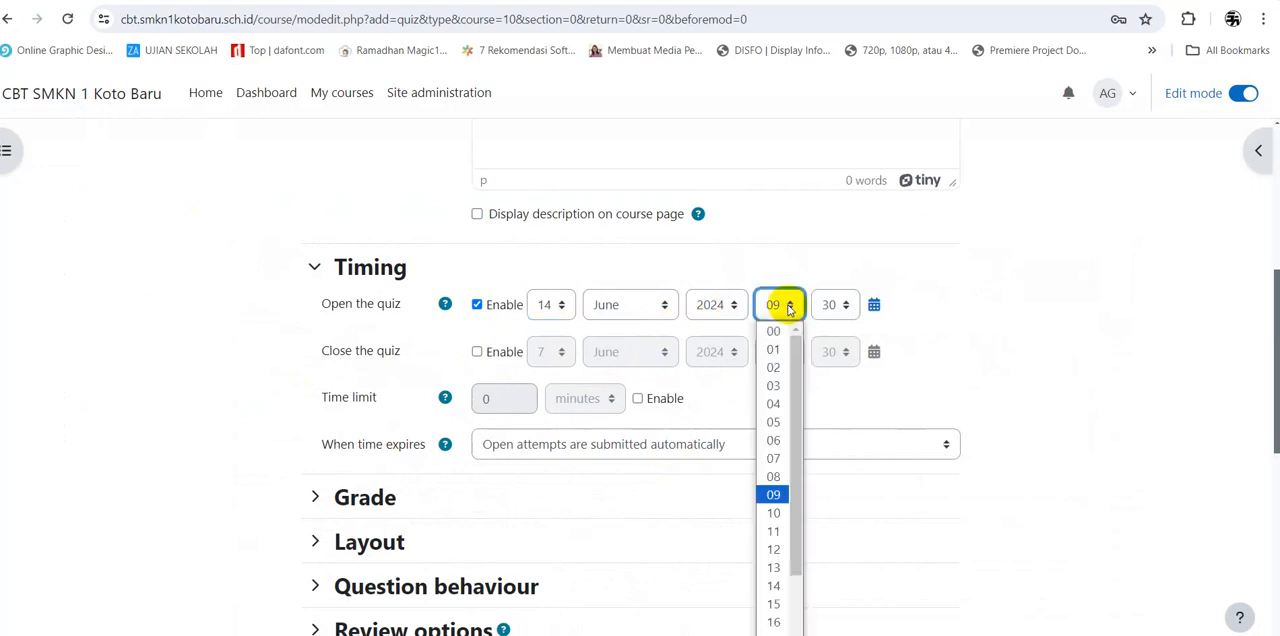
{"action": "left_click", "coordinate": [773, 458]}
{"action": "left_click", "coordinate": [835, 305]}
{"action": "left_click_drag", "start_coordinate": [857, 442], "coordinate": [862, 342]}
{"action": "left_click", "coordinate": [845, 331]}
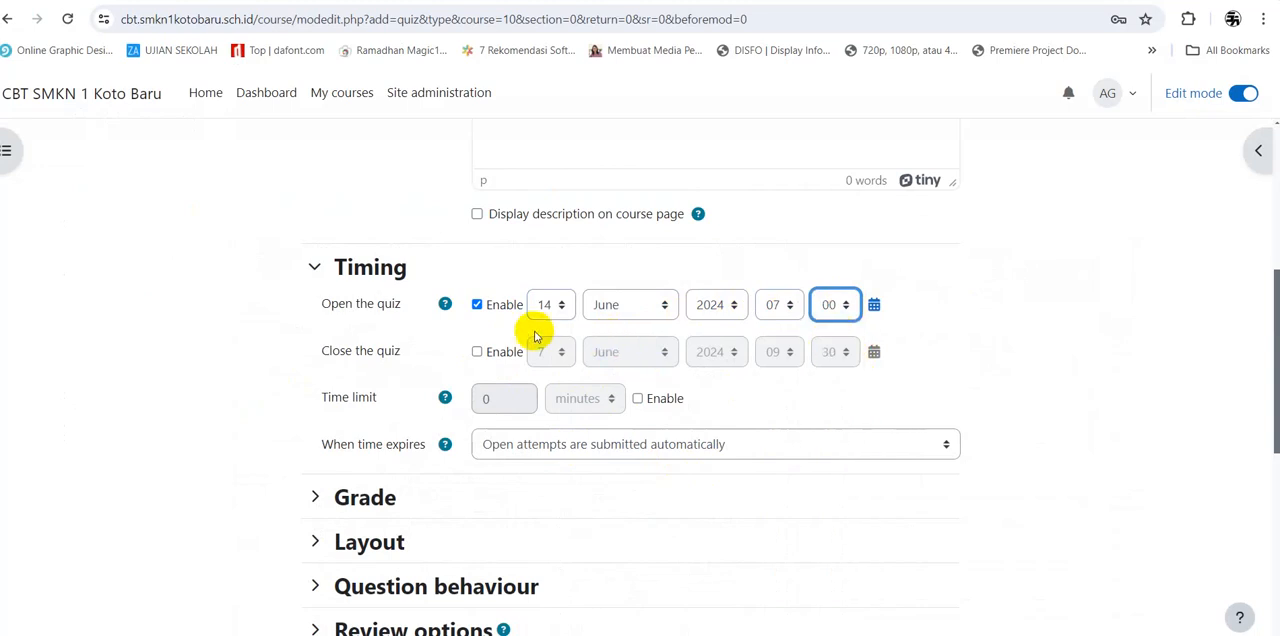
- Enable the quiz's closing date and set it to 14 June 2024
{"action": "left_click", "coordinate": [477, 352]}
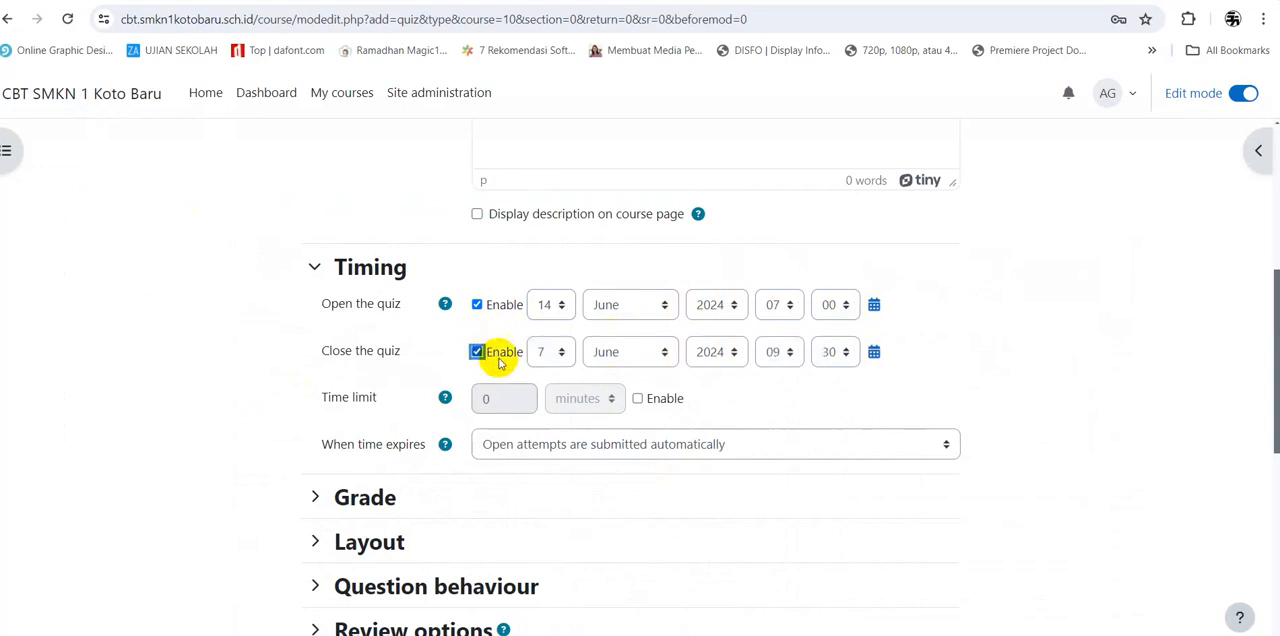
{"action": "left_click", "coordinate": [560, 352]}
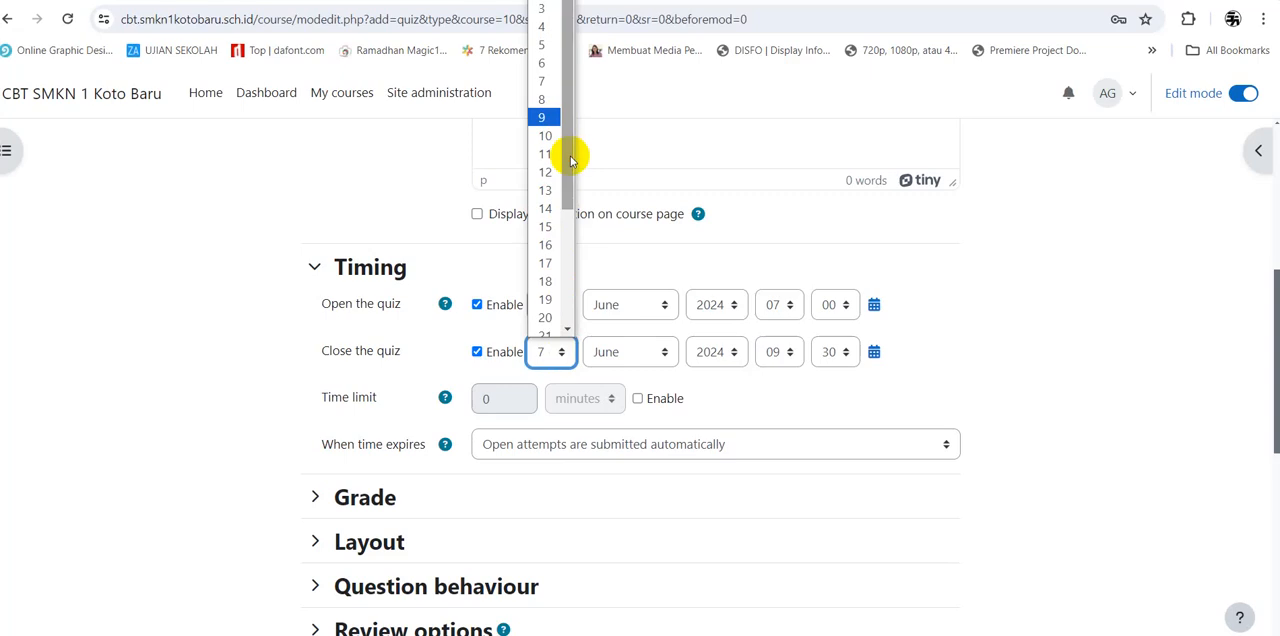
{"action": "left_click", "coordinate": [549, 207]}
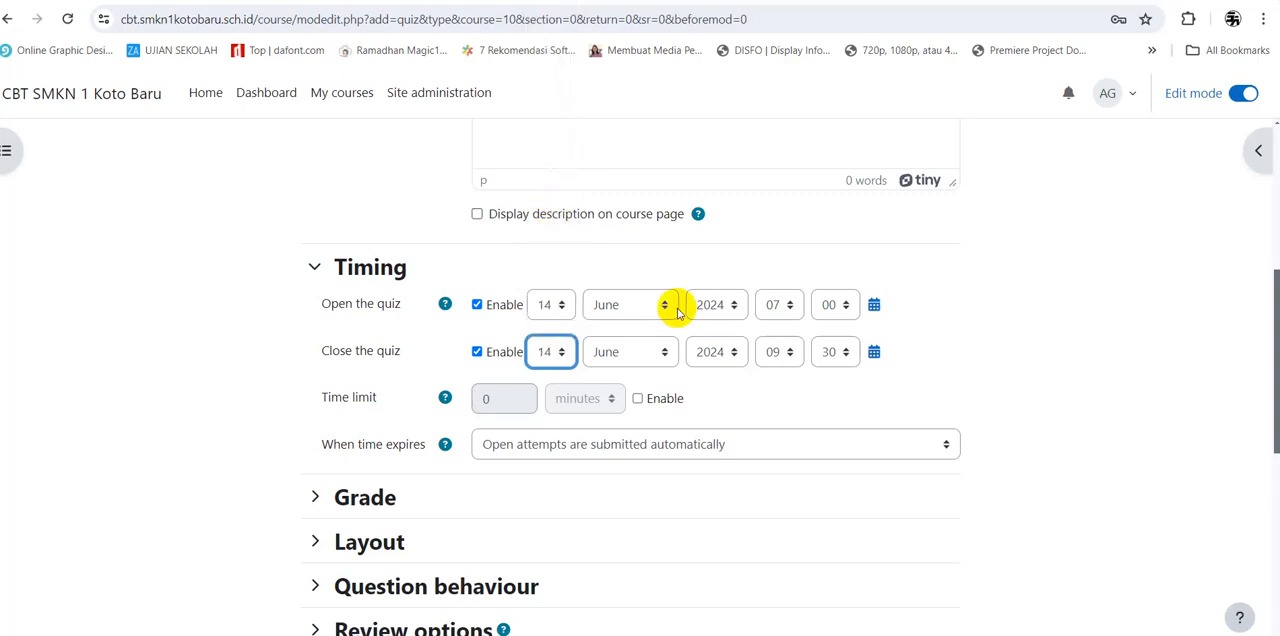
- Set the quiz's closing time to 23:00
{"action": "left_click", "coordinate": [780, 356]}
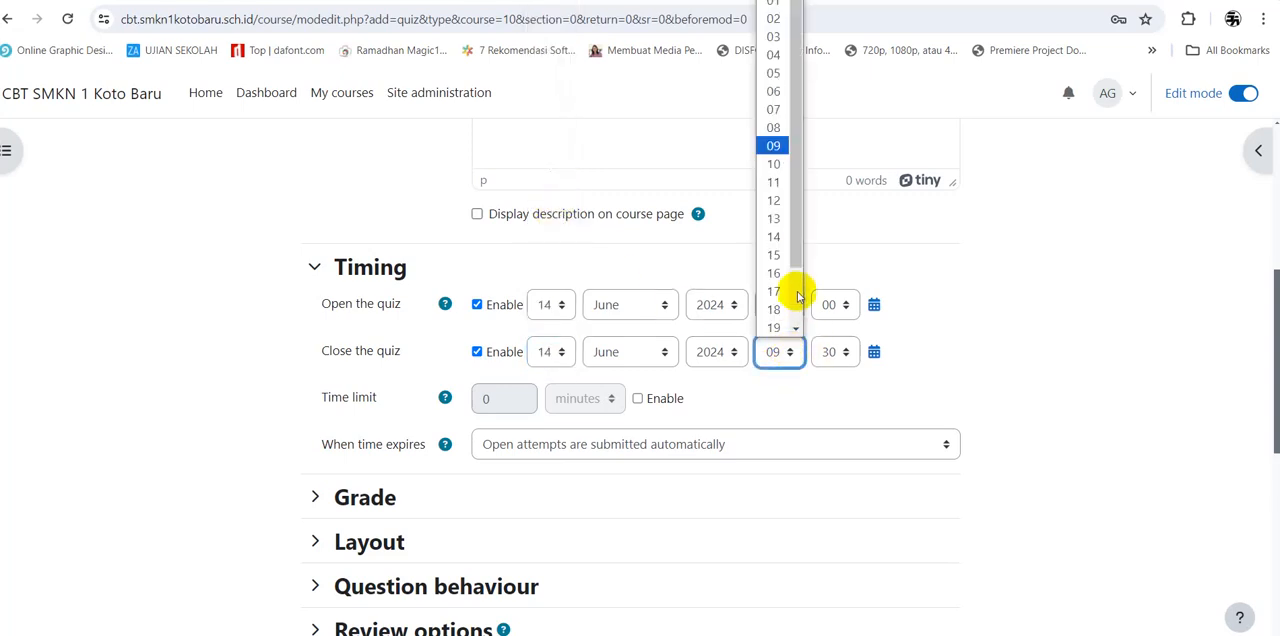
{"action": "scroll", "coordinate": [797, 317], "scroll_direction": "down", "scroll_amount": 2}
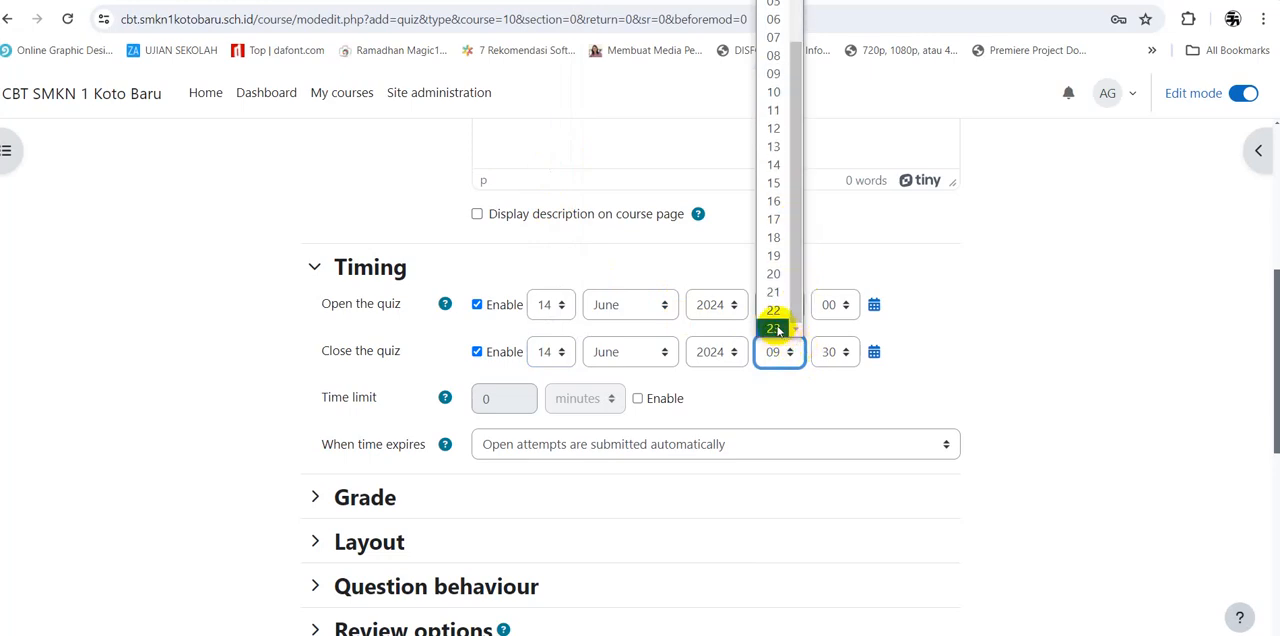
{"action": "left_click", "coordinate": [774, 329]}
{"action": "left_click", "coordinate": [845, 355]}
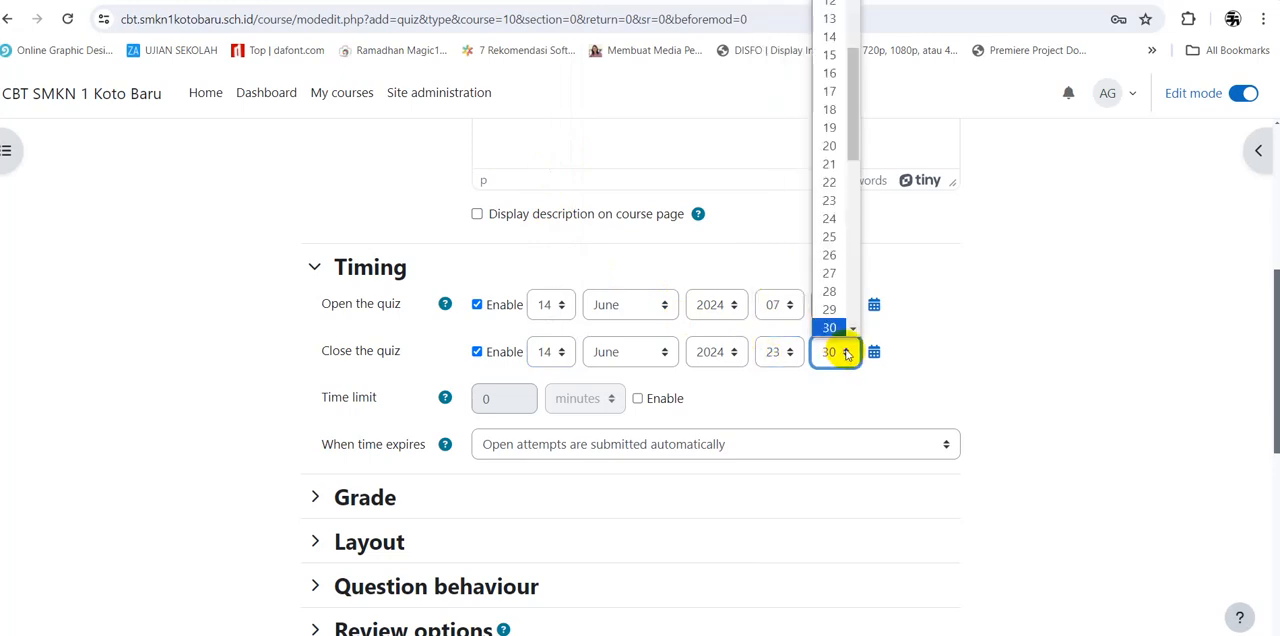
{"action": "left_click", "coordinate": [969, 376]}
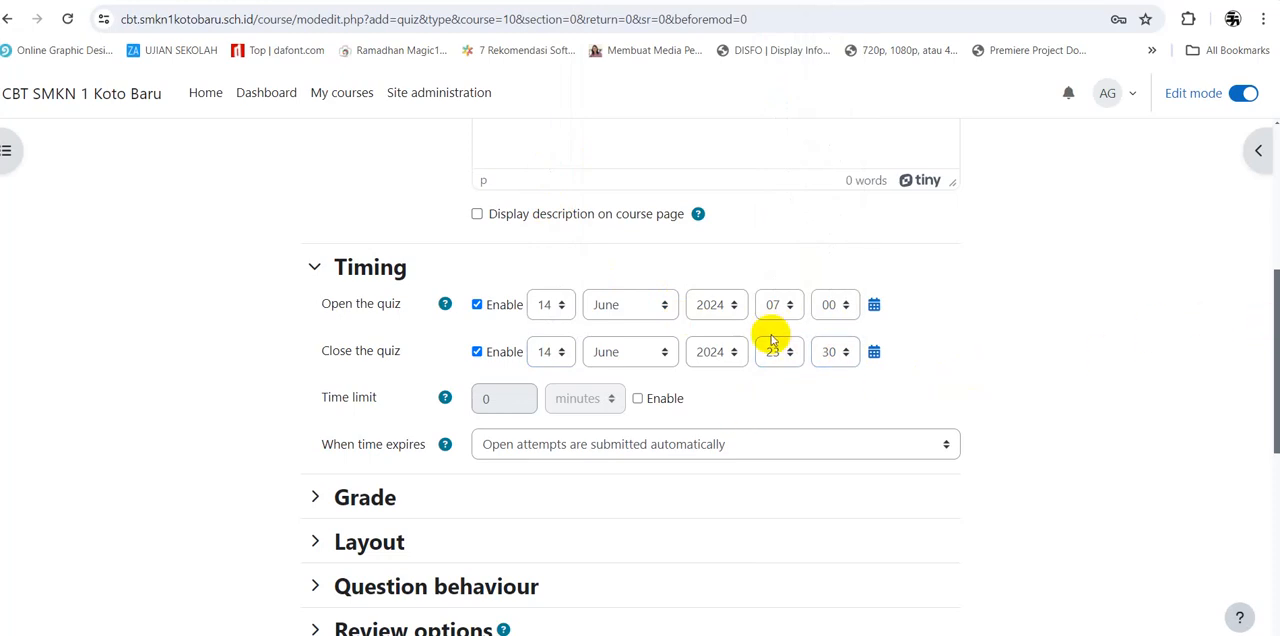
{"action": "left_click", "coordinate": [846, 353]}
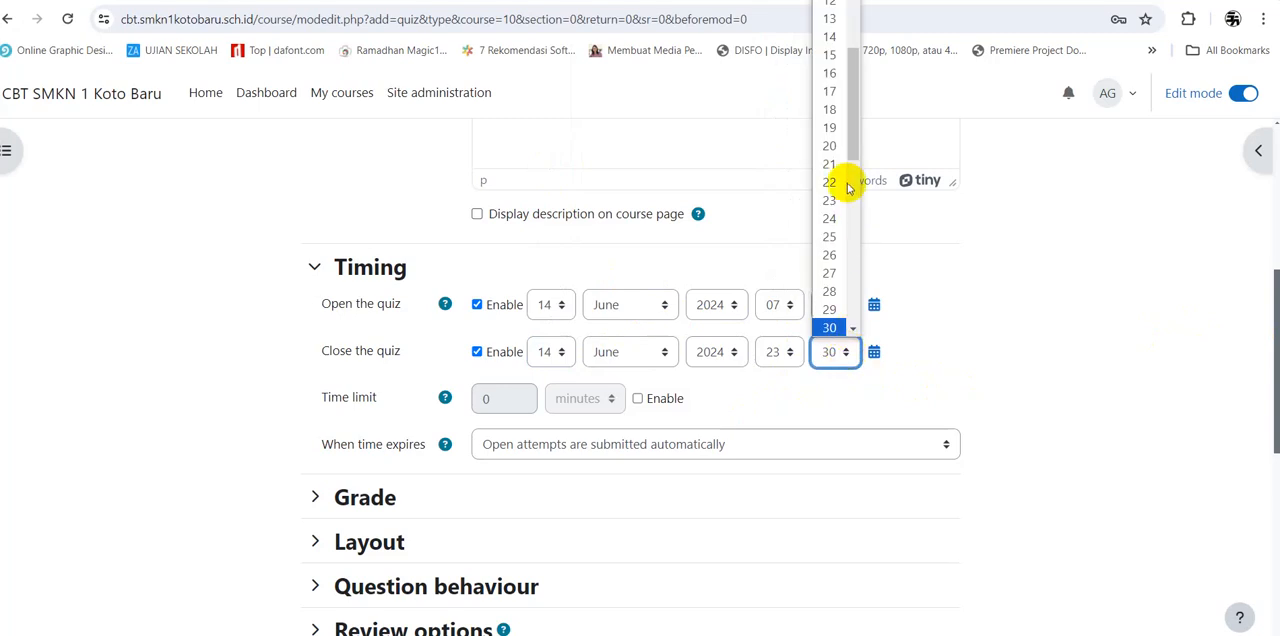
{"action": "left_click_drag", "start_coordinate": [855, 135], "coordinate": [854, 47]}
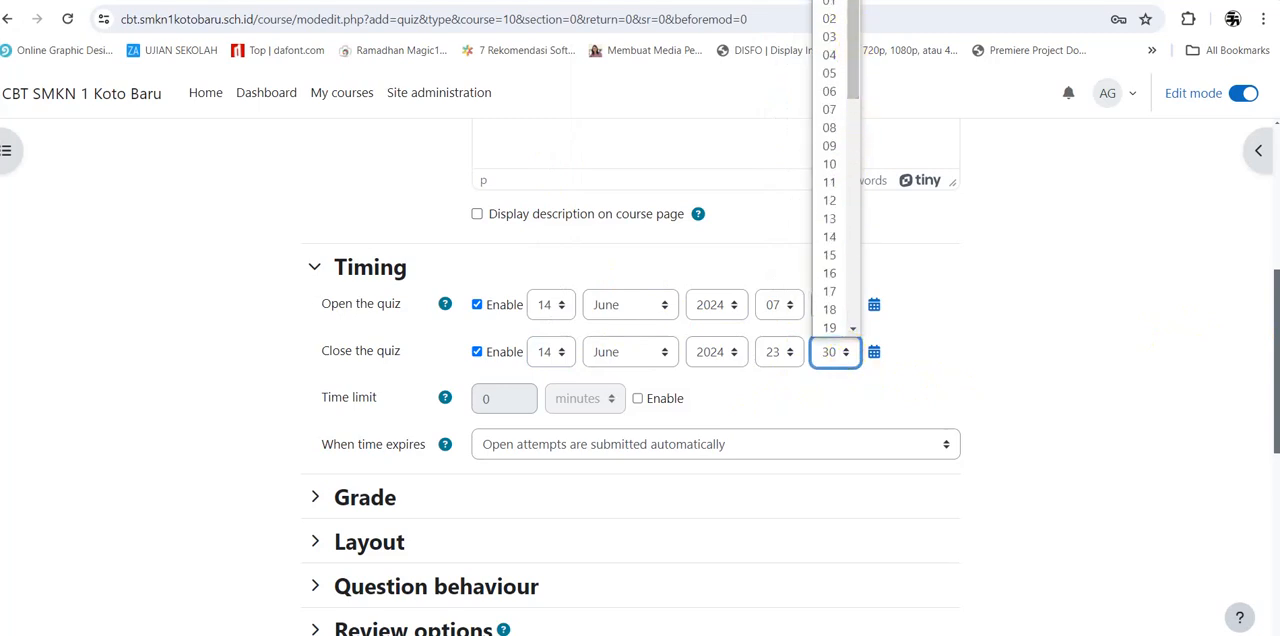
{"action": "left_click", "coordinate": [830, 0]}
{"action": "left_click", "coordinate": [948, 377]}
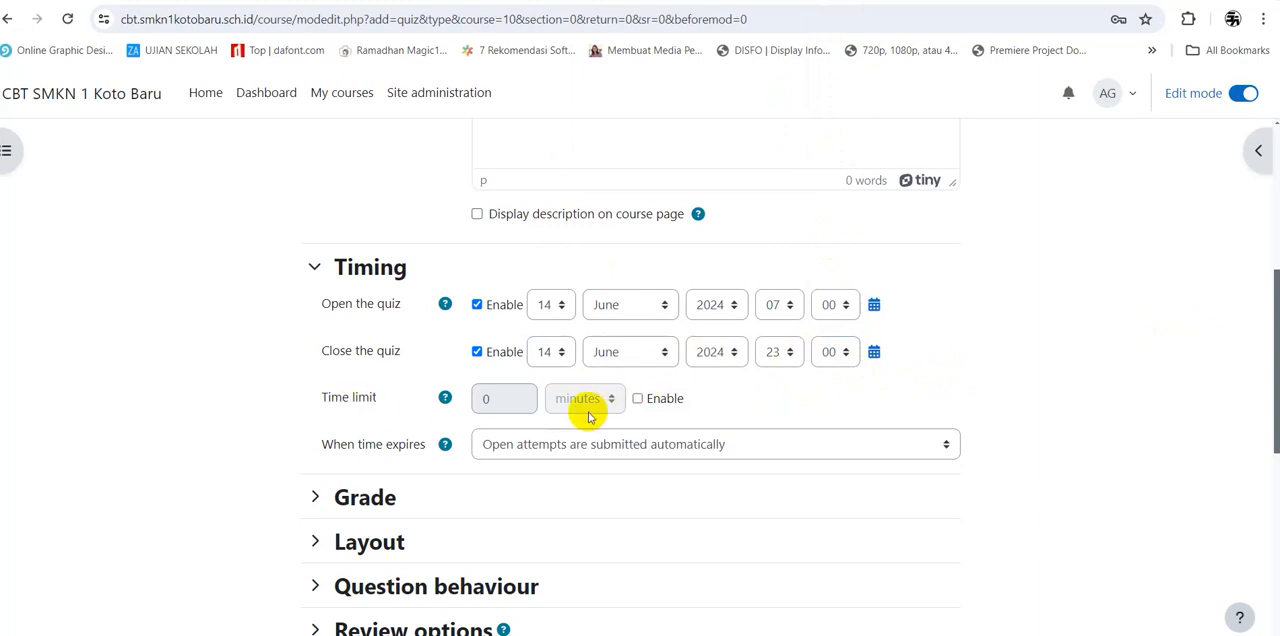
- Enable the quiz's time limit and set it to 60 minutes
{"action": "left_click", "coordinate": [638, 399]}
{"action": "double_click", "coordinate": [500, 402]}
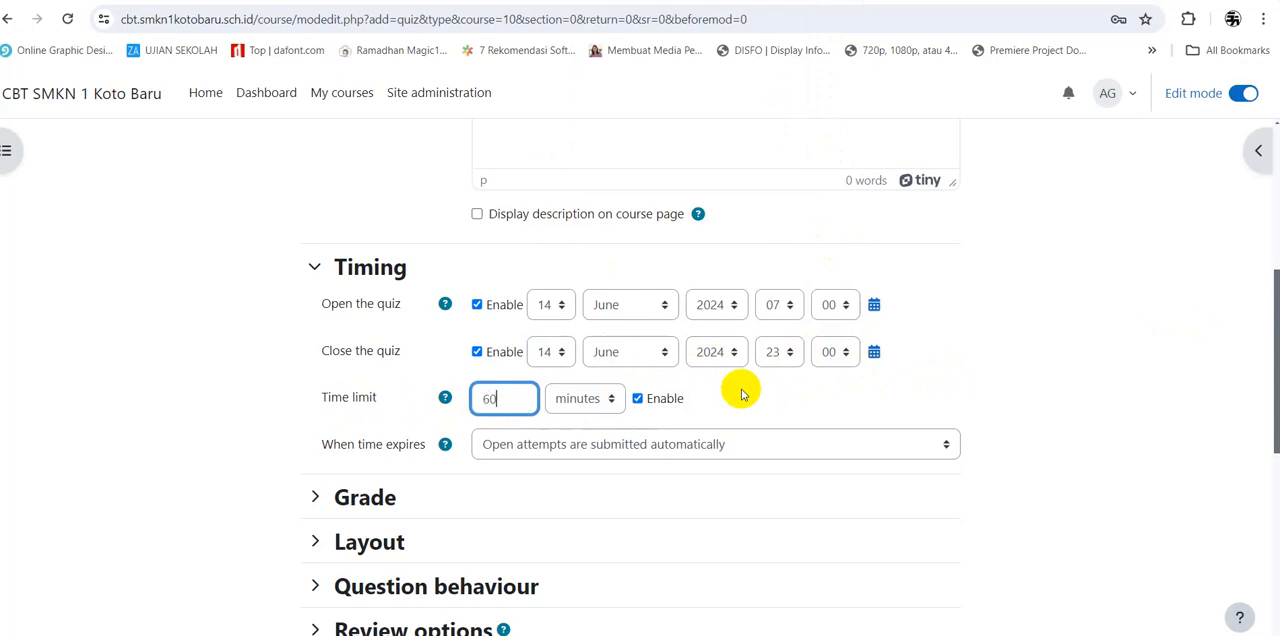
{"action": "left_click", "coordinate": [1055, 391]}
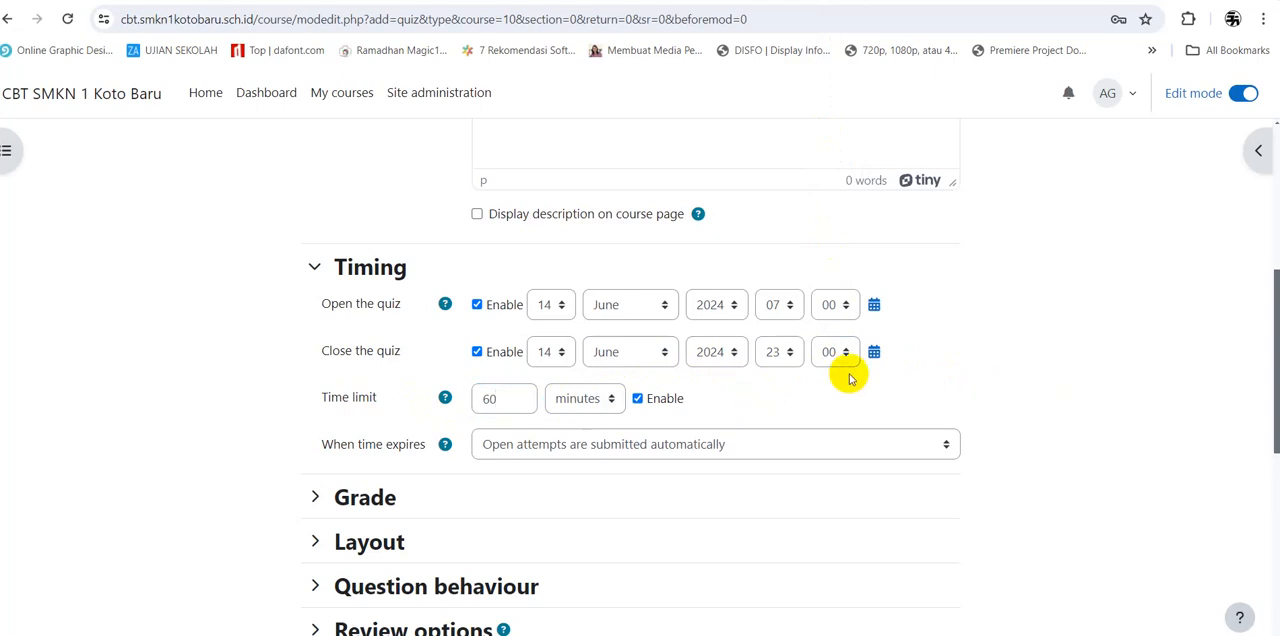
- Set the attempts allowed to 1 in the quiz's Grade settings
{"action": "scroll", "coordinate": [800, 400], "scroll_direction": "down", "scroll_amount": 2}
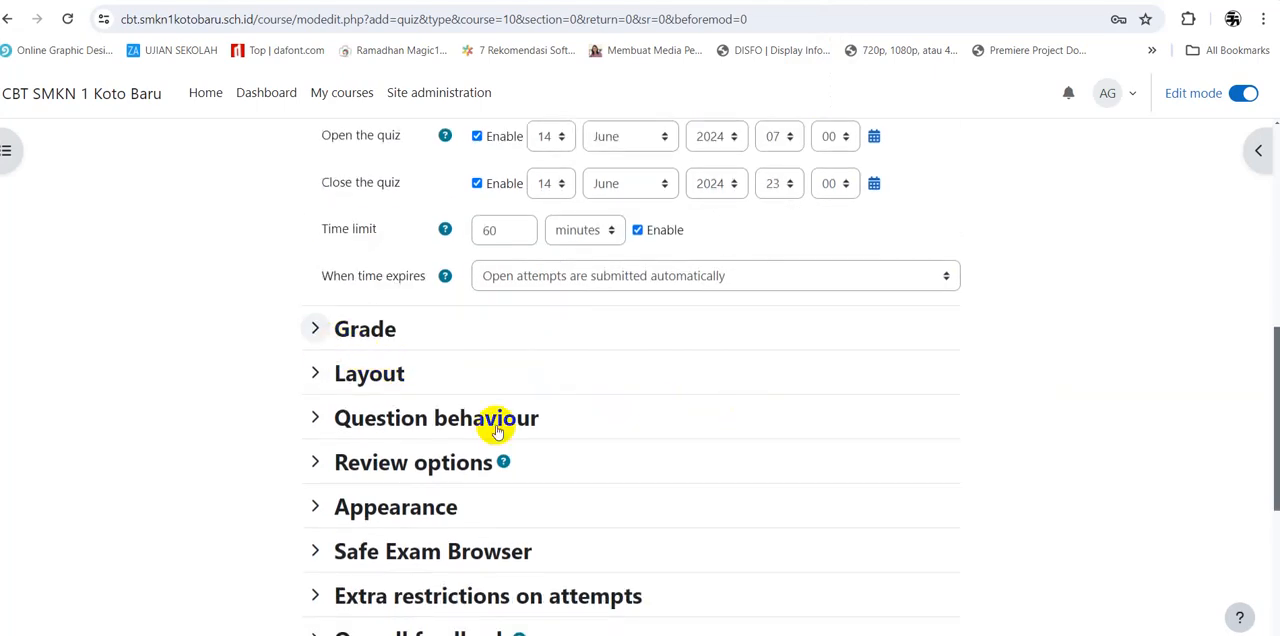
{"action": "left_click", "coordinate": [316, 333]}
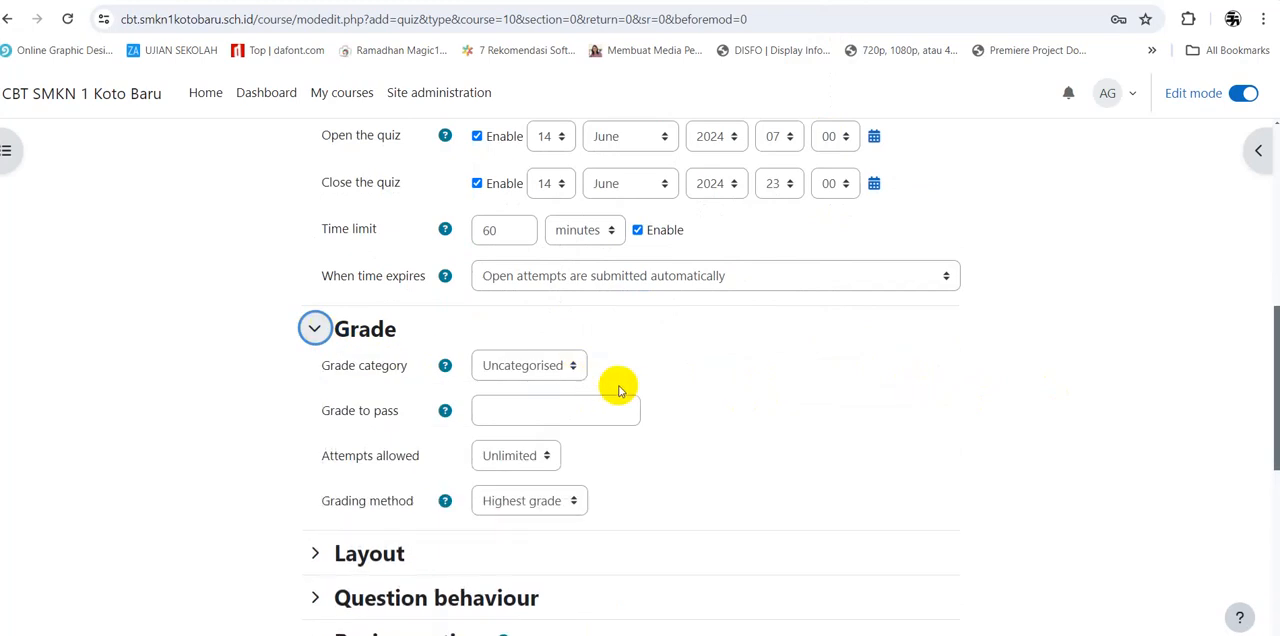
{"action": "scroll", "coordinate": [651, 485], "scroll_direction": "down", "scroll_amount": 1}
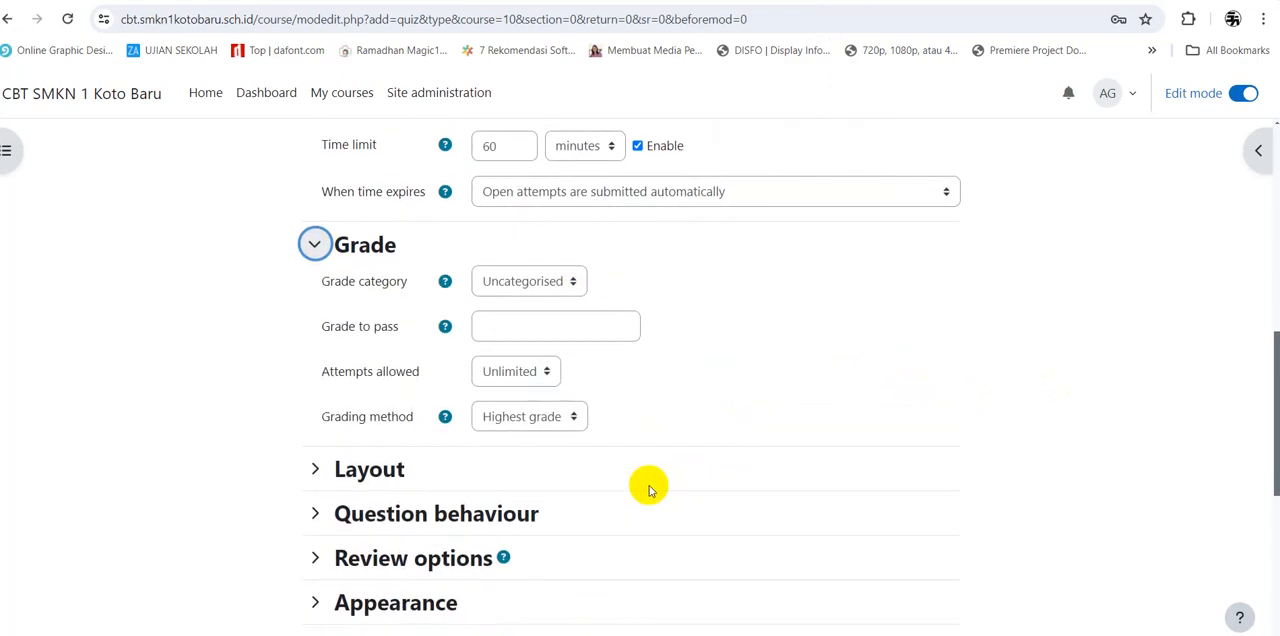
{"action": "left_click", "coordinate": [533, 374]}
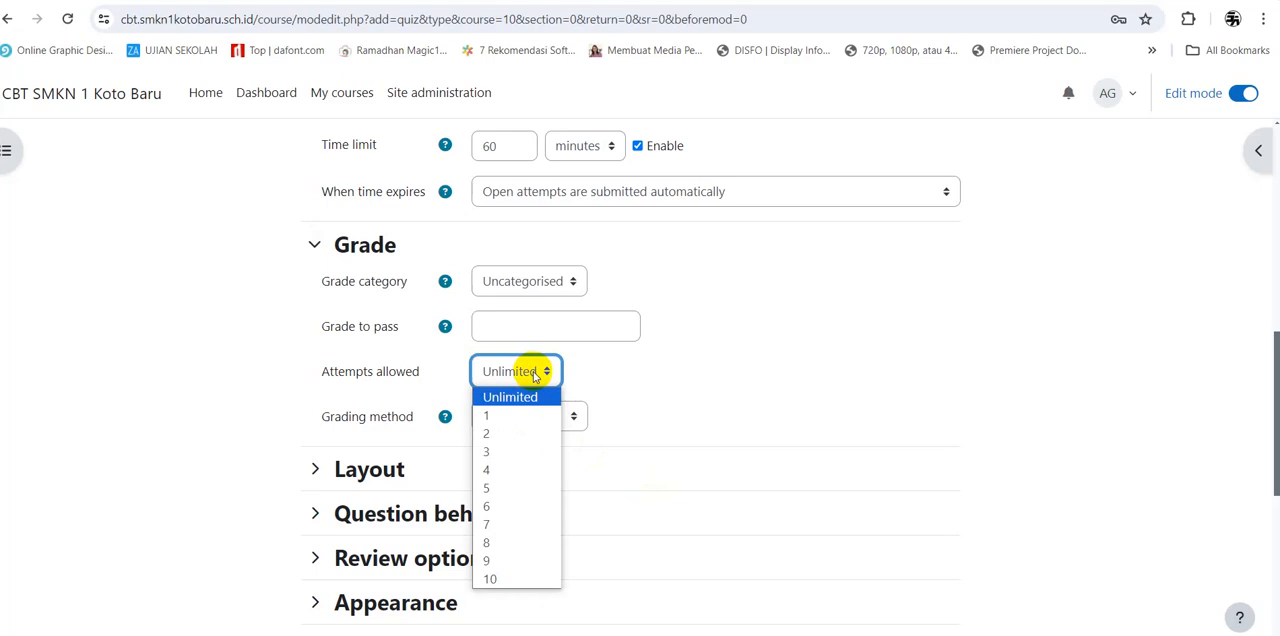
{"action": "left_click", "coordinate": [655, 389]}
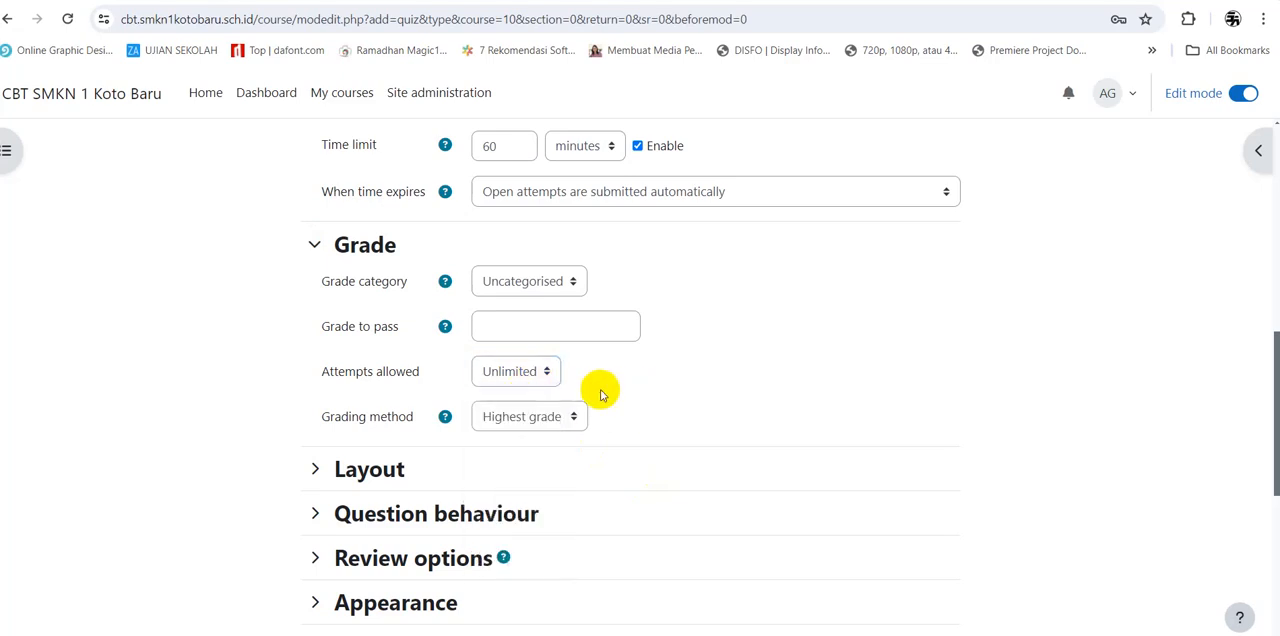
{"action": "left_click", "coordinate": [537, 372]}
{"action": "left_click", "coordinate": [532, 414]}
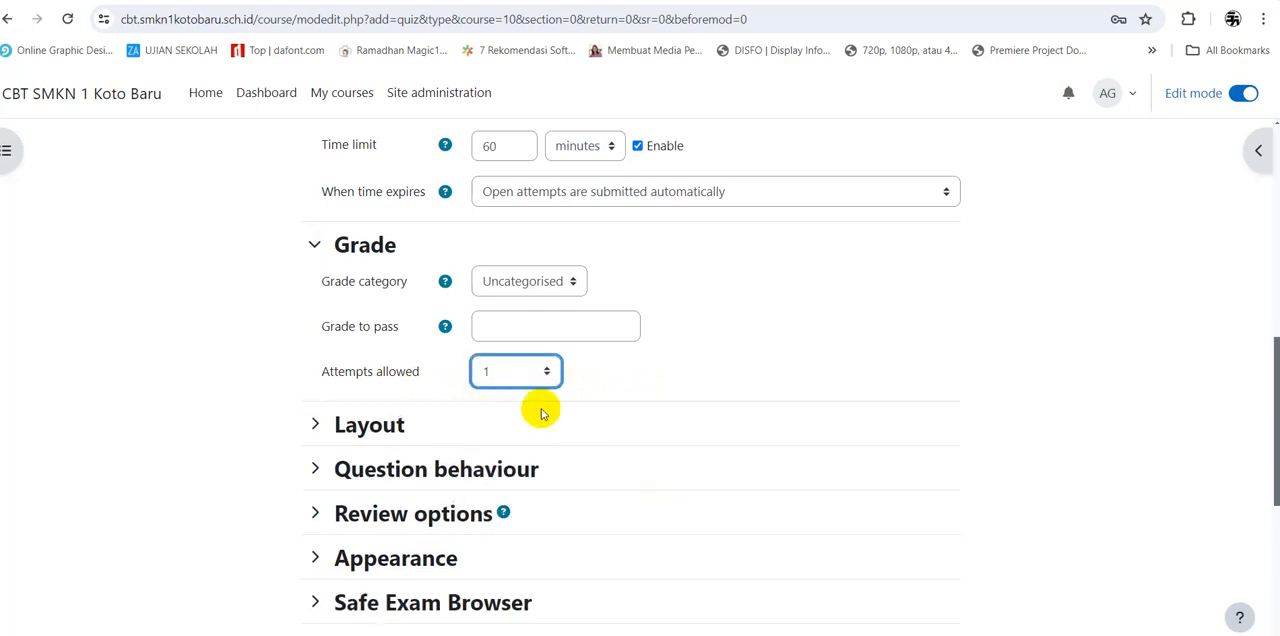
{"action": "left_click", "coordinate": [698, 388]}
- In the quiz's Review options, clear every item under After the quiz is closed
{"action": "scroll", "coordinate": [708, 395], "scroll_direction": "down", "scroll_amount": 1}
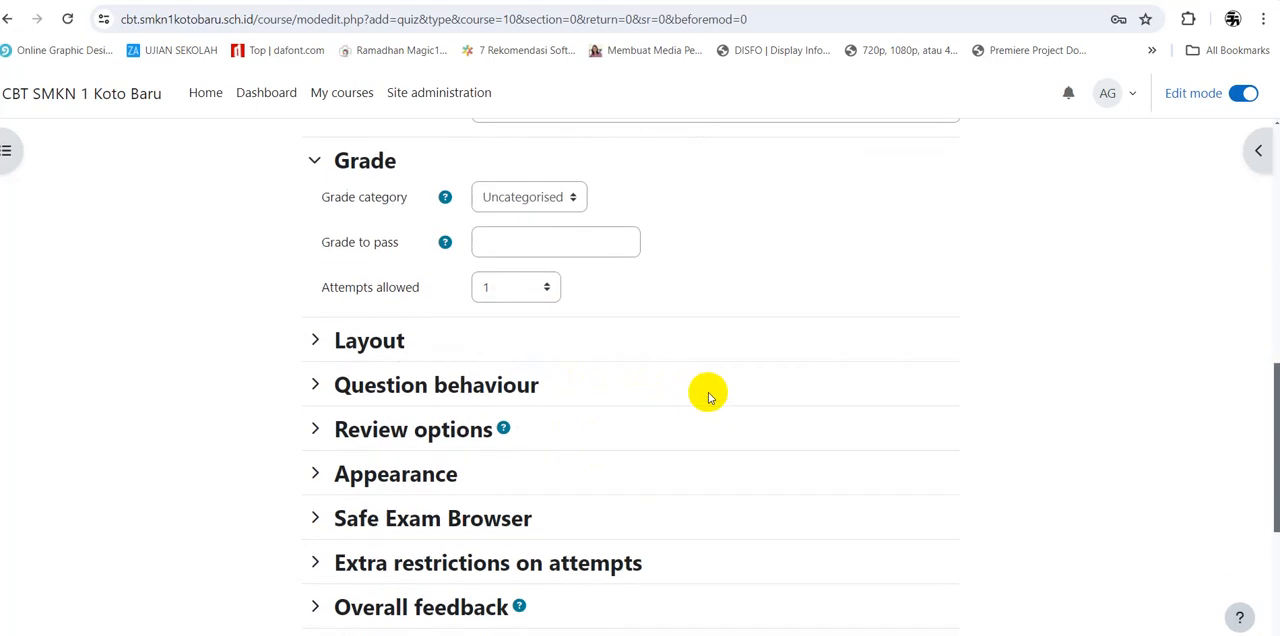
{"action": "scroll", "coordinate": [666, 409], "scroll_direction": "down", "scroll_amount": 1}
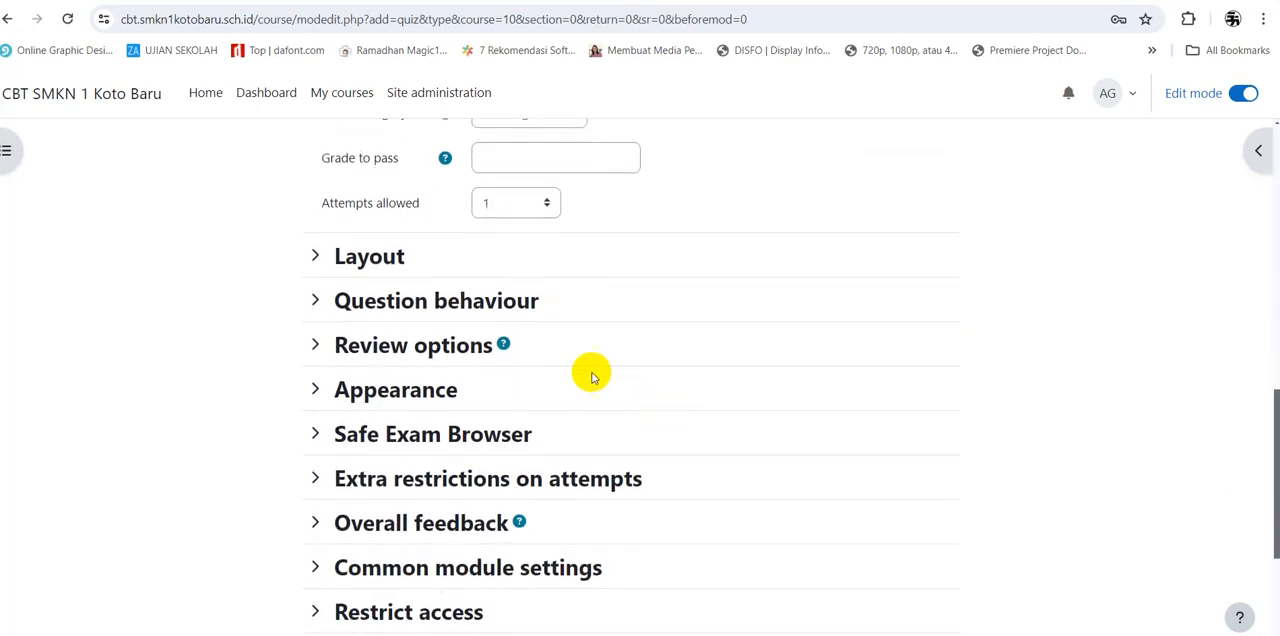
{"action": "left_click", "coordinate": [315, 346]}
{"action": "scroll", "coordinate": [871, 373], "scroll_direction": "down", "scroll_amount": 2}
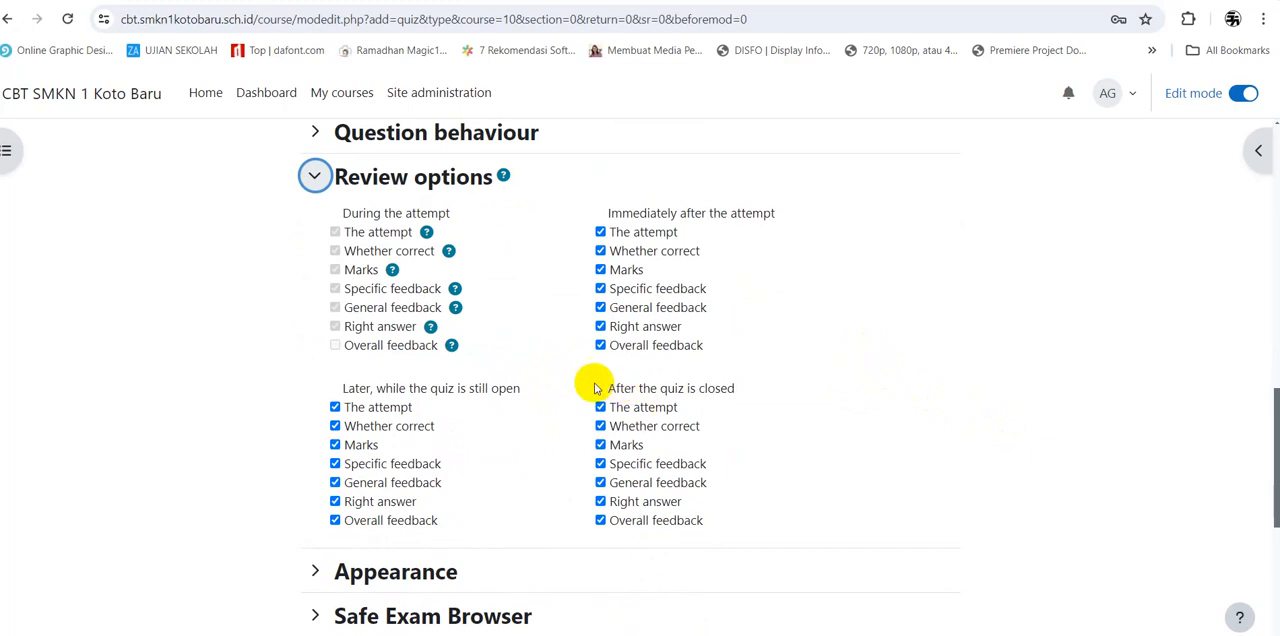
{"action": "left_click", "coordinate": [600, 520]}
{"action": "left_click", "coordinate": [600, 501]}
{"action": "left_click", "coordinate": [600, 482]}
{"action": "left_click", "coordinate": [600, 463]}
{"action": "left_click", "coordinate": [600, 444]}
{"action": "left_click", "coordinate": [600, 426]}
{"action": "left_click", "coordinate": [600, 407]}
- Clear every review item under Later, while the quiz is still open
{"action": "left_click", "coordinate": [335, 520]}
{"action": "left_click", "coordinate": [335, 501]}
{"action": "left_click", "coordinate": [335, 482]}
{"action": "left_click", "coordinate": [335, 463]}
{"action": "left_click", "coordinate": [335, 445]}
{"action": "left_click", "coordinate": [335, 426]}
{"action": "left_click", "coordinate": [335, 407]}
- Clear every review item under Immediately after the attempt and collapse the Review options
{"action": "left_click", "coordinate": [600, 345]}
{"action": "left_click", "coordinate": [600, 326]}
{"action": "left_click", "coordinate": [600, 307]}
{"action": "left_click", "coordinate": [600, 288]}
{"action": "left_click", "coordinate": [600, 269]}
{"action": "left_click", "coordinate": [600, 250]}
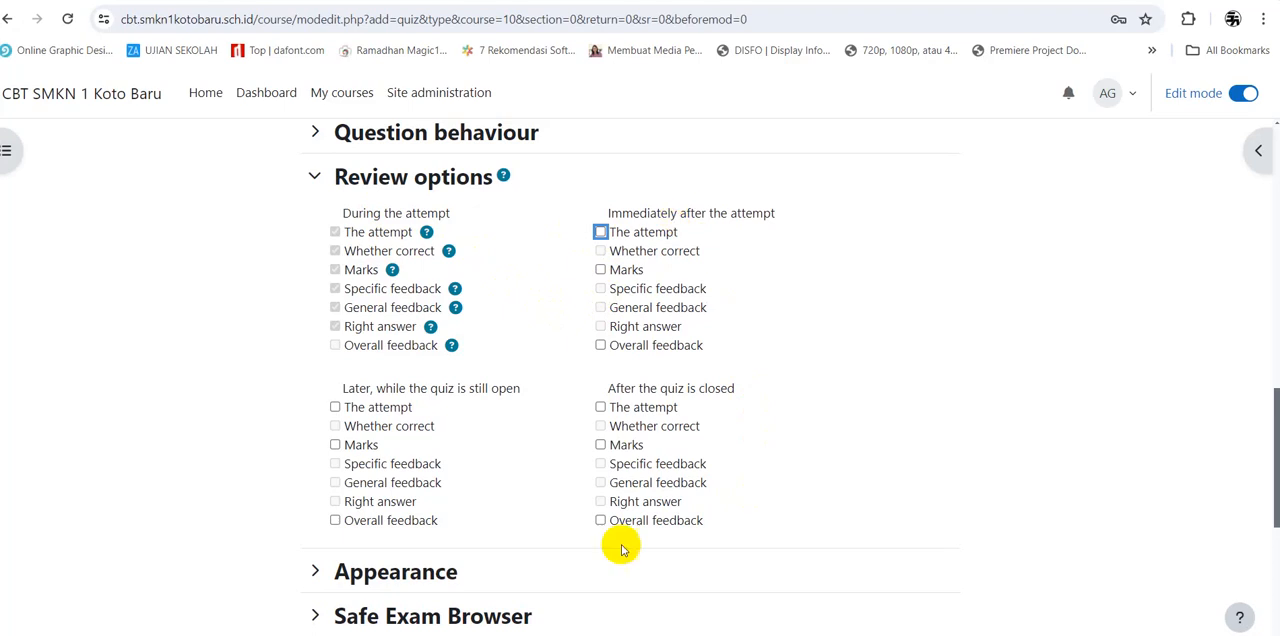
{"action": "left_click", "coordinate": [314, 179]}
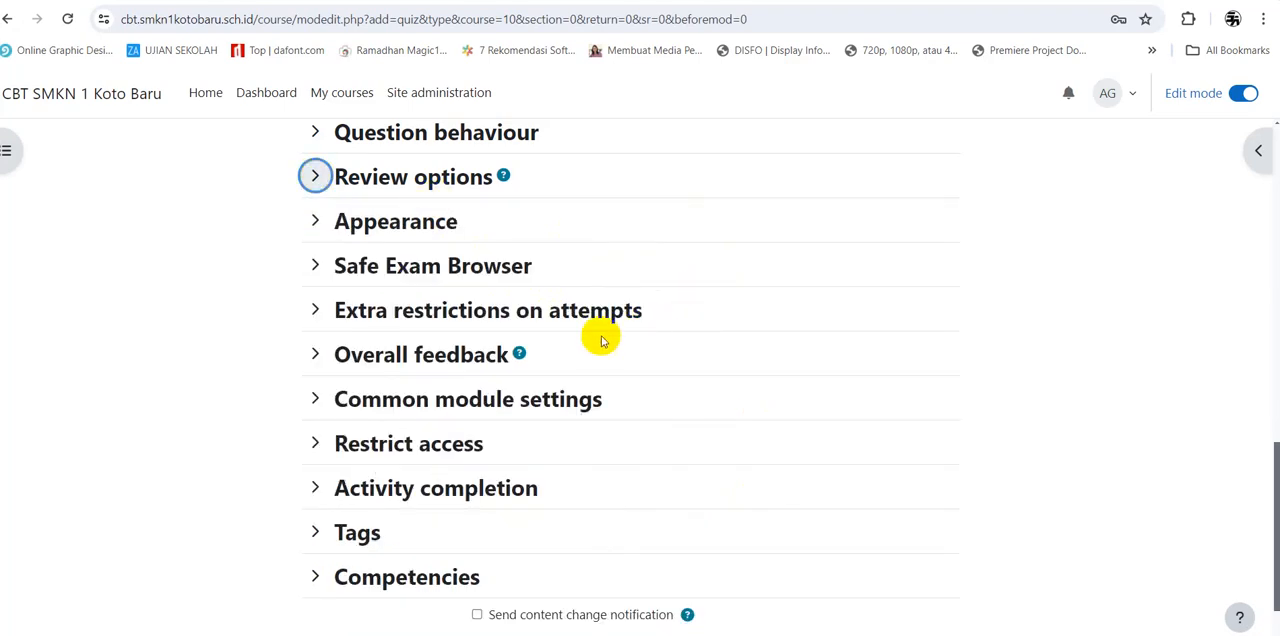
- Enter the required quiz password under Extra restrictions on attempts and unmask it to check it
{"action": "left_click", "coordinate": [311, 310]}
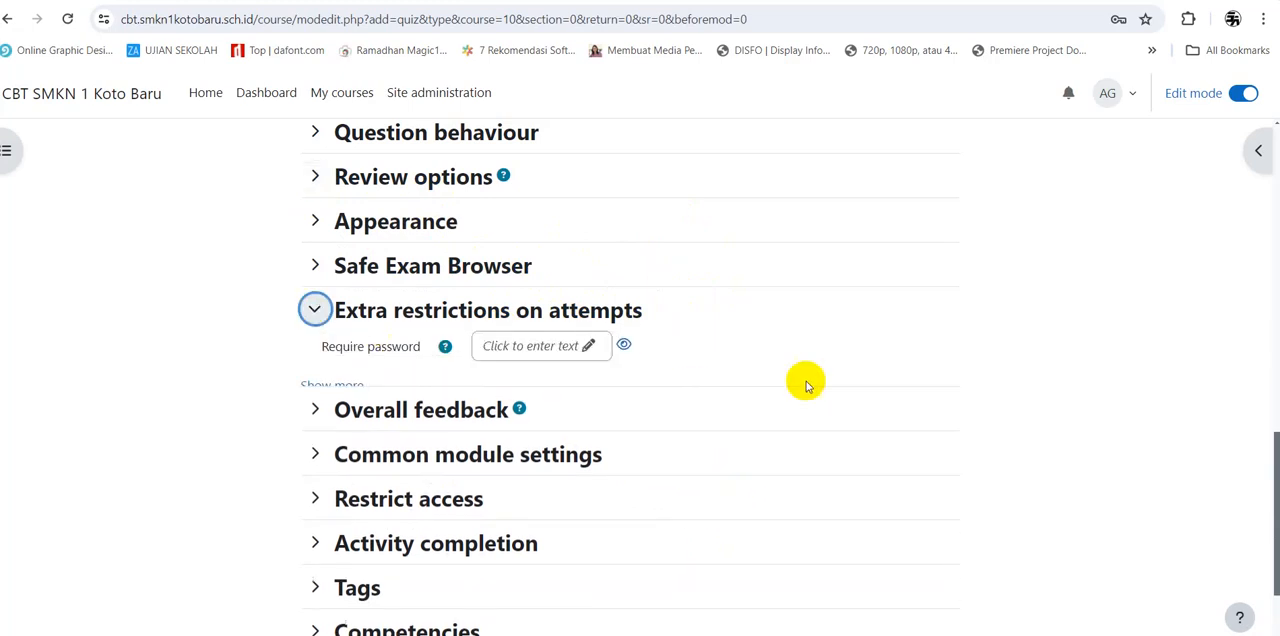
{"action": "left_click", "coordinate": [530, 347]}
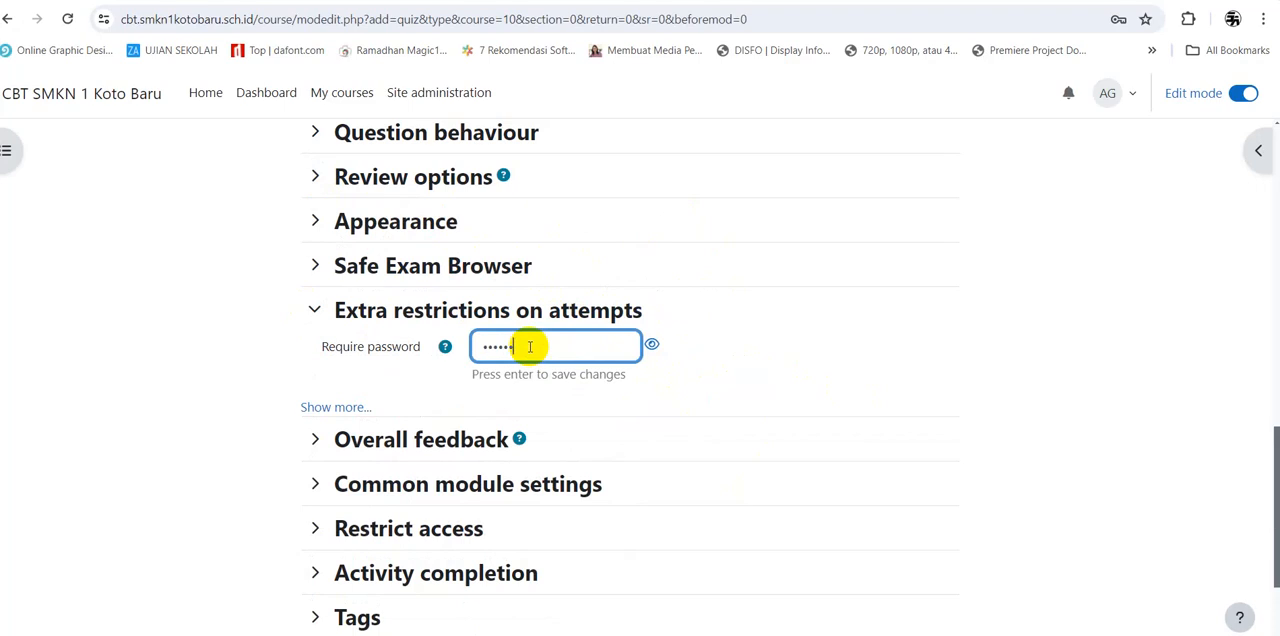
{"action": "left_click", "coordinate": [651, 345]}
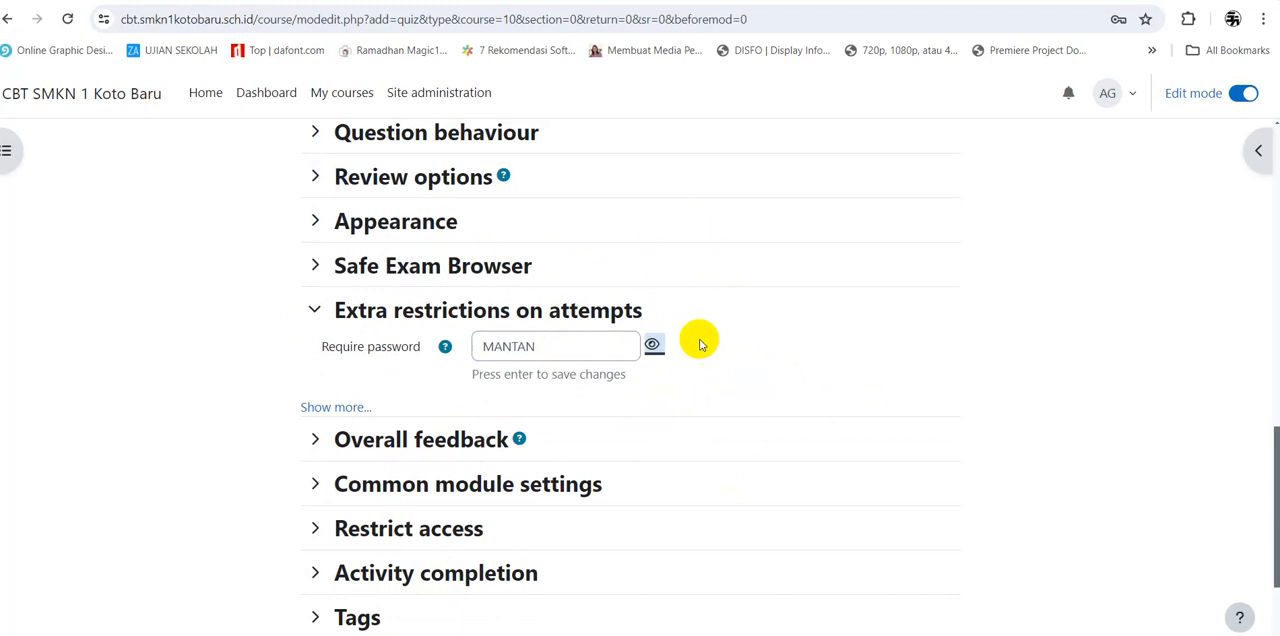
{"action": "left_click", "coordinate": [605, 352]}
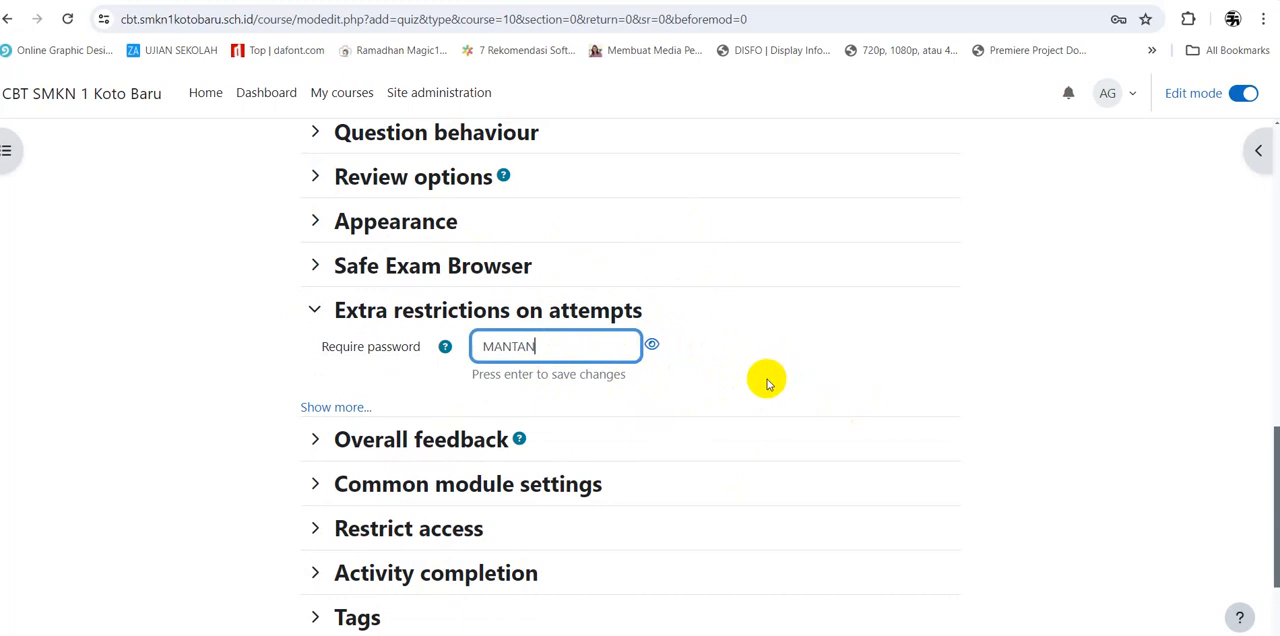
- Save and display the quiz, declining the browser's offer to store the password
{"action": "scroll", "coordinate": [767, 382], "scroll_direction": "down", "scroll_amount": 2}
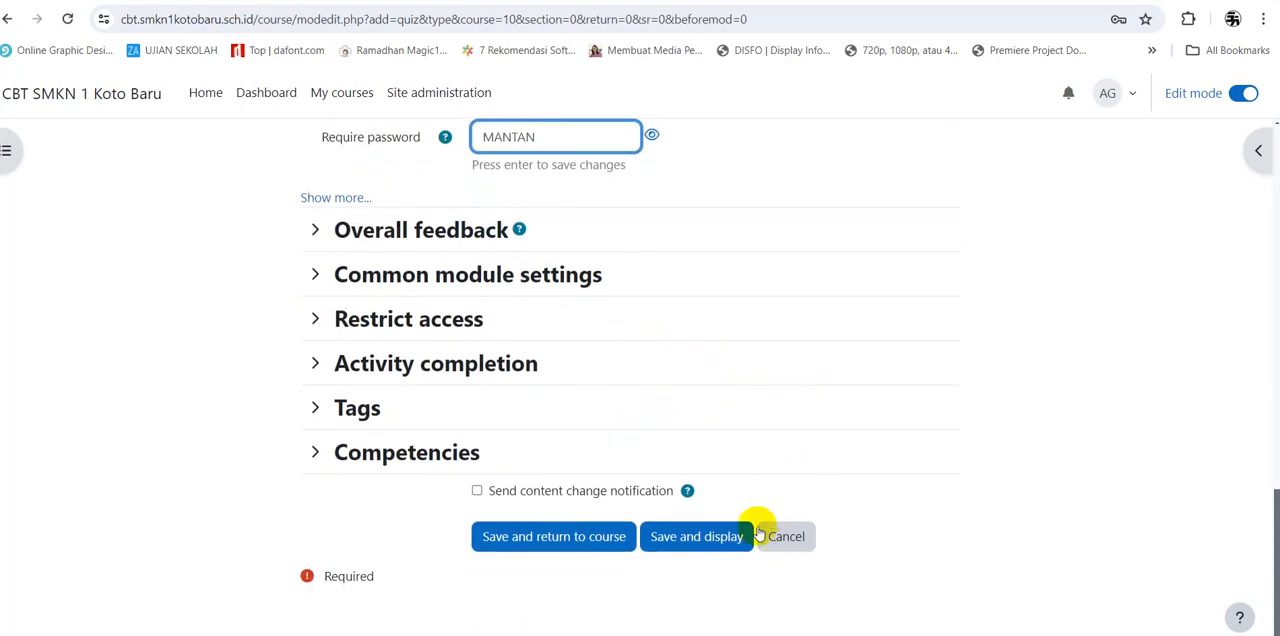
{"action": "left_click", "coordinate": [716, 542]}
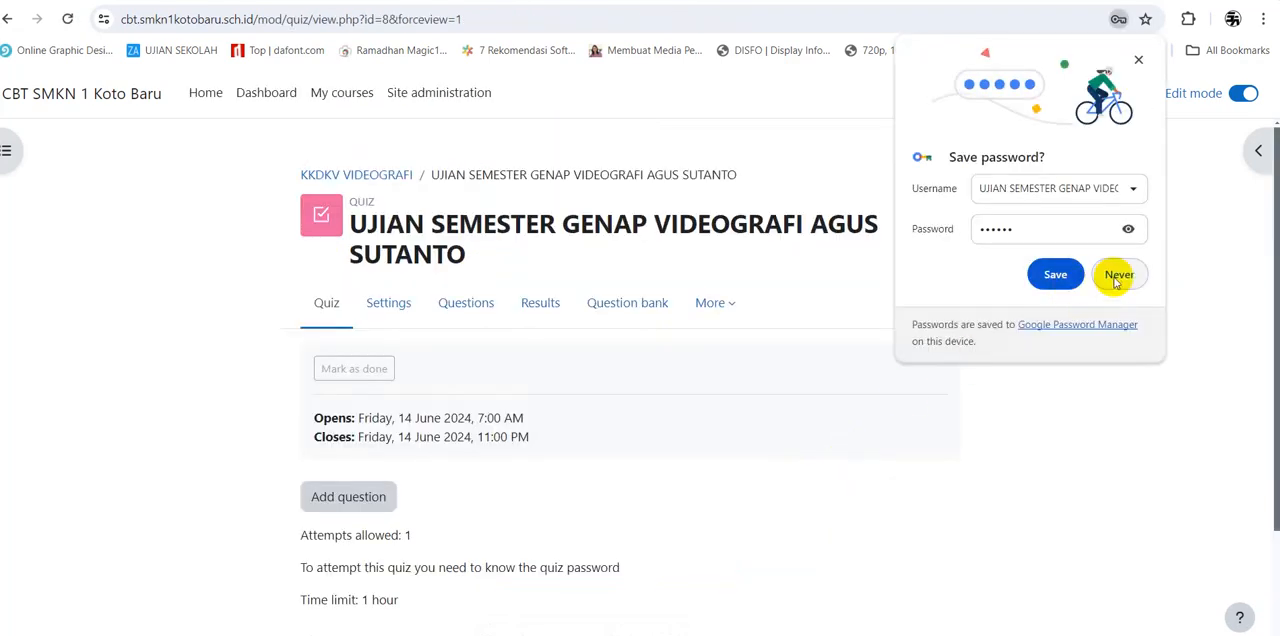
{"action": "left_click", "coordinate": [1115, 283]}
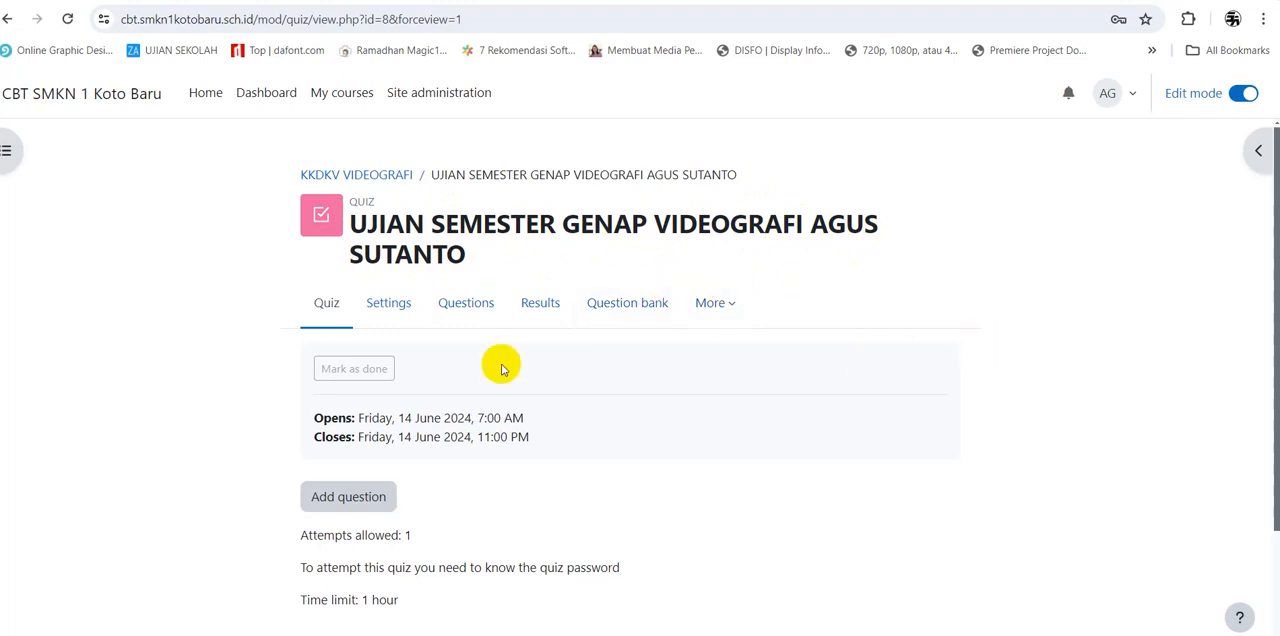
- Open the question import page in the quiz's question bank
{"action": "left_click", "coordinate": [633, 306]}
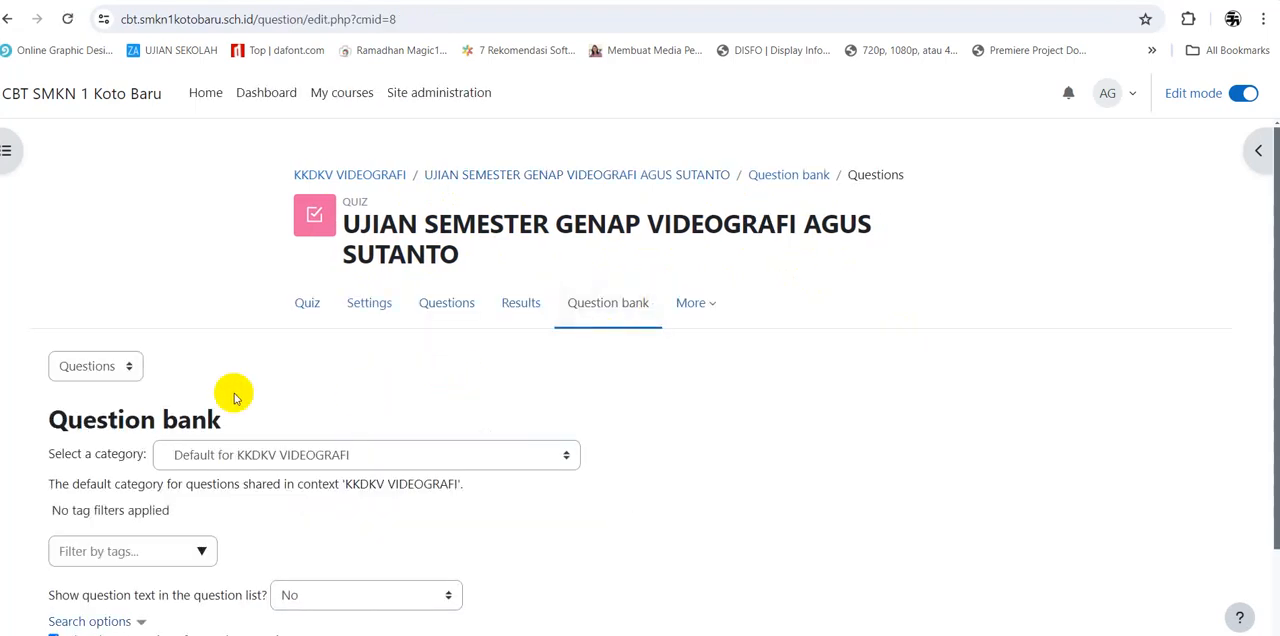
{"action": "left_click", "coordinate": [118, 368]}
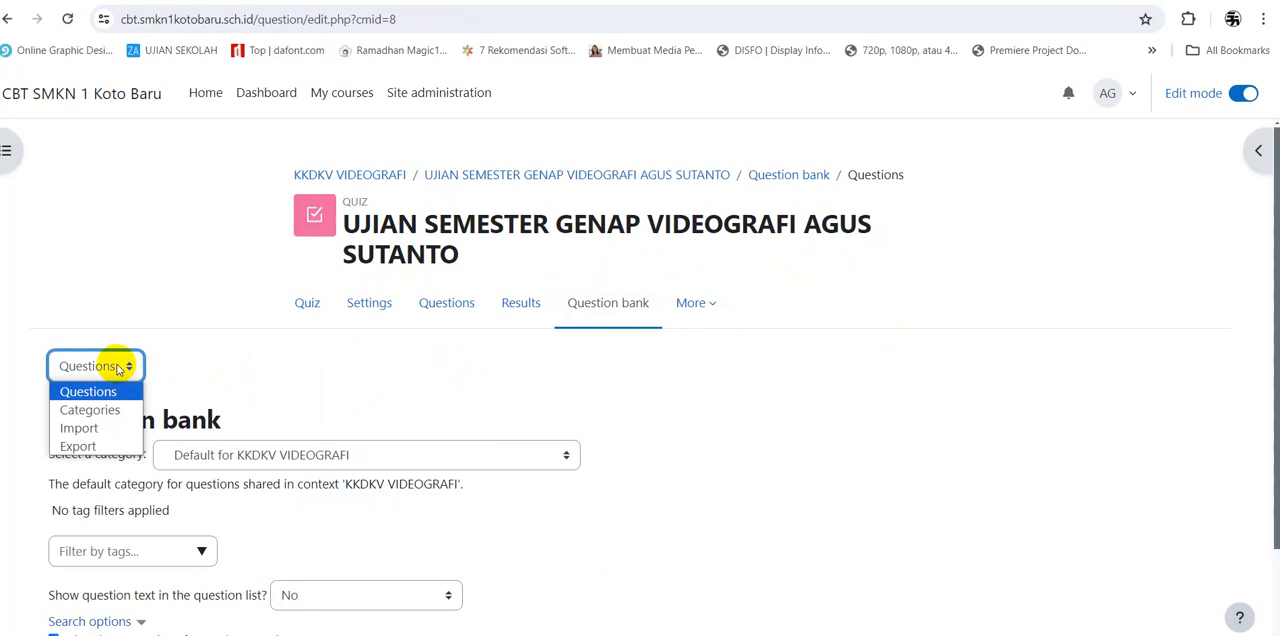
{"action": "left_click", "coordinate": [223, 363]}
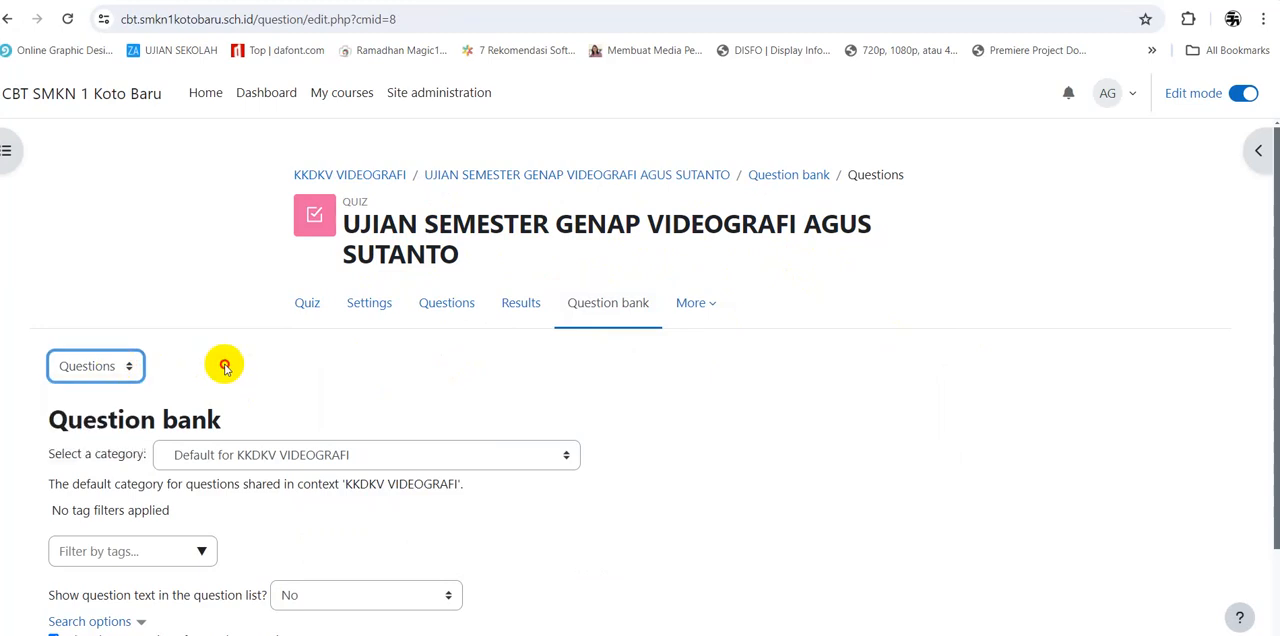
{"action": "left_click", "coordinate": [127, 368]}
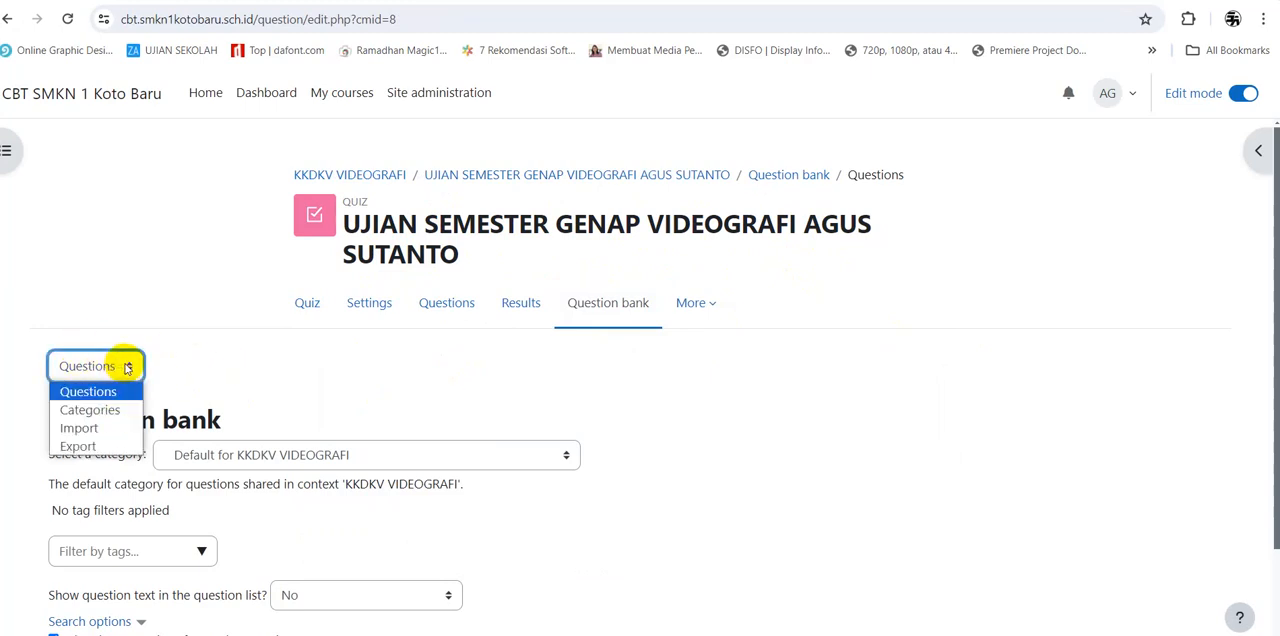
{"action": "left_click", "coordinate": [80, 428]}
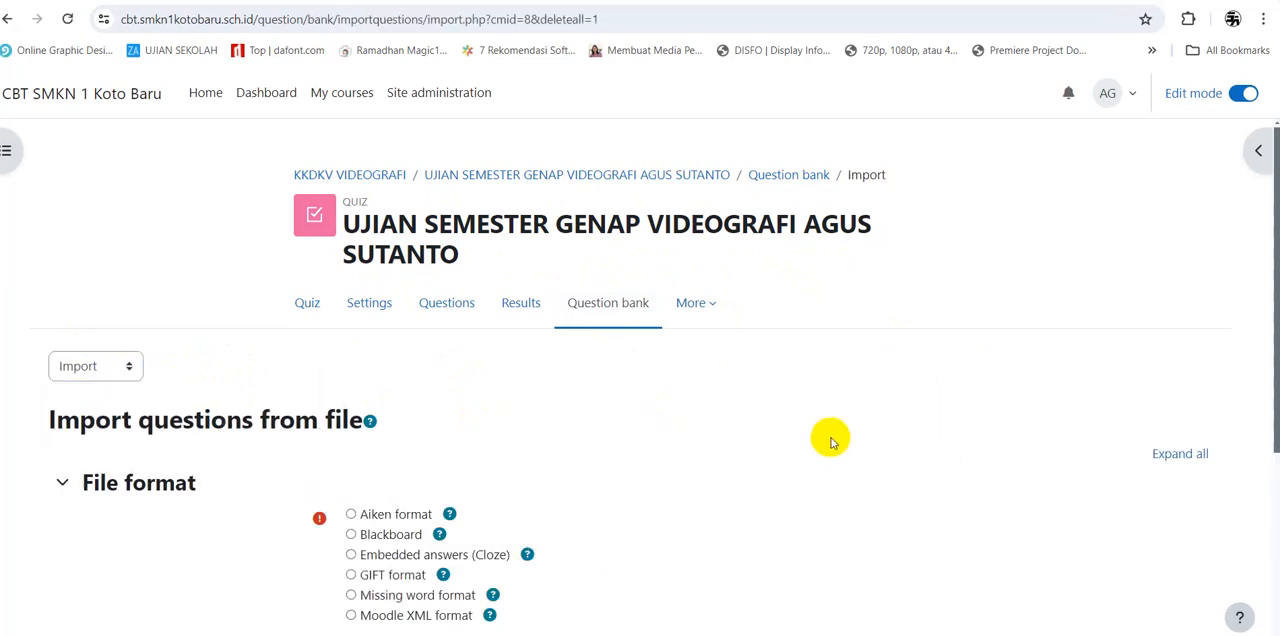
- Choose Blackboard as the file format for the question import
{"action": "scroll", "coordinate": [780, 449], "scroll_direction": "down", "scroll_amount": 1}
{"action": "scroll", "coordinate": [780, 449], "scroll_direction": "down", "scroll_amount": 1}
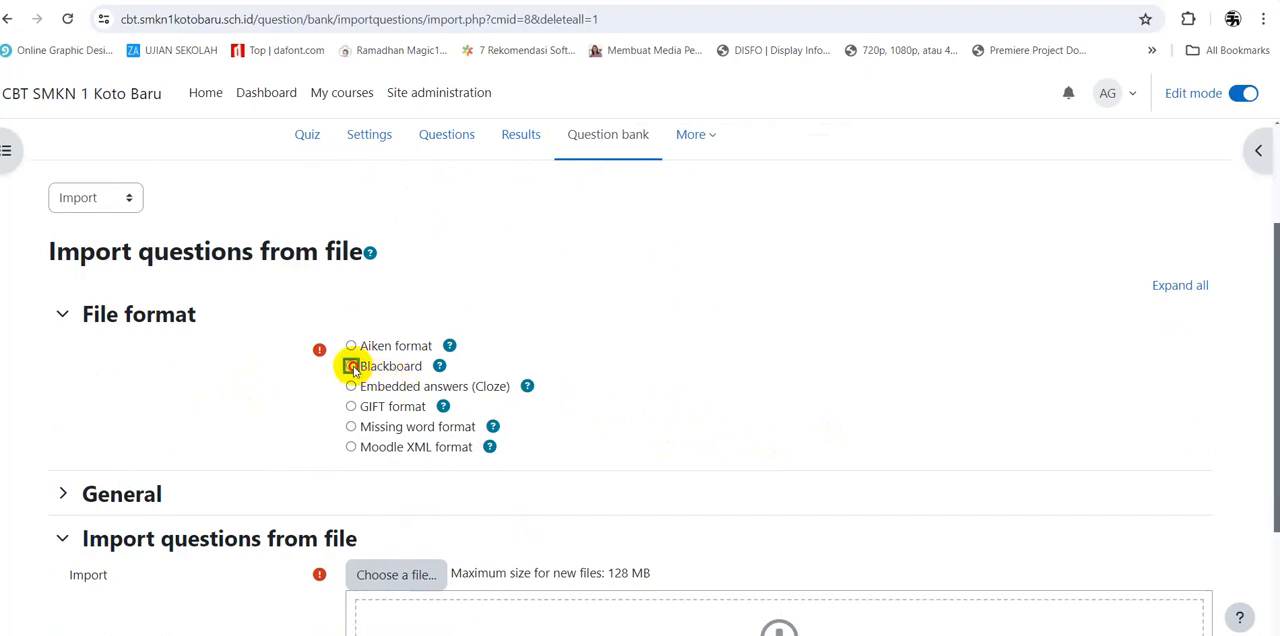
{"action": "left_click", "coordinate": [352, 368]}
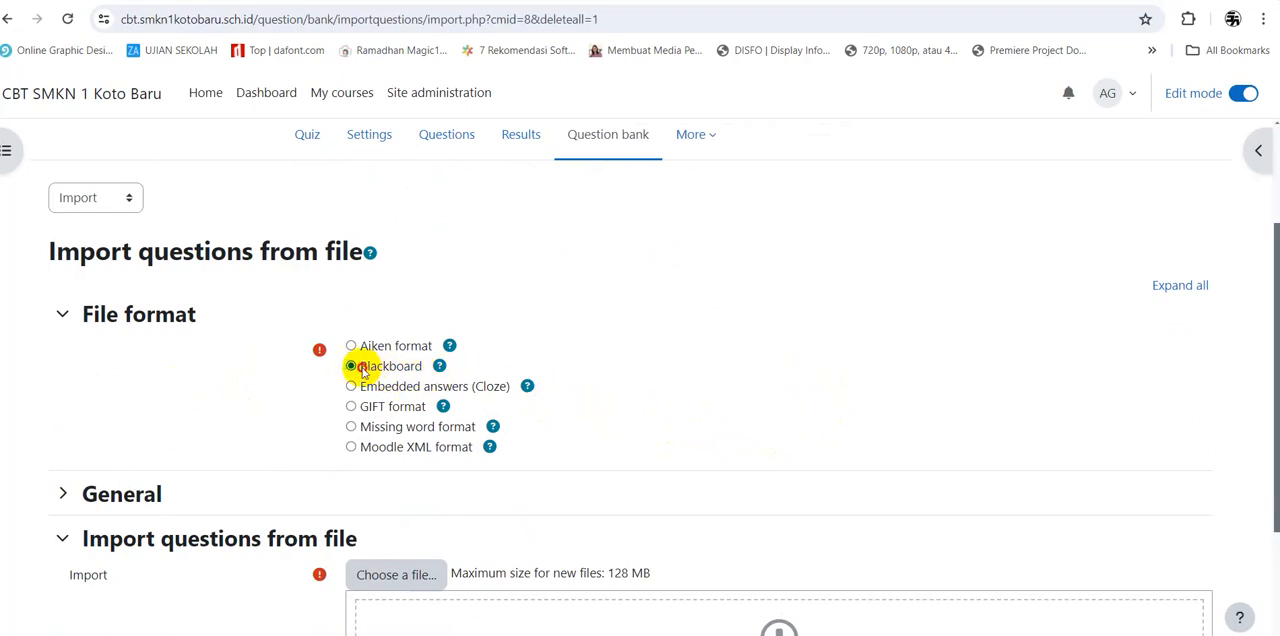
- Upload videografi2.zip from the DKV folder inside cbt's ujian semester ganjil 2023 2024 folder as the import file
{"action": "scroll", "coordinate": [634, 376], "scroll_direction": "down", "scroll_amount": 2}
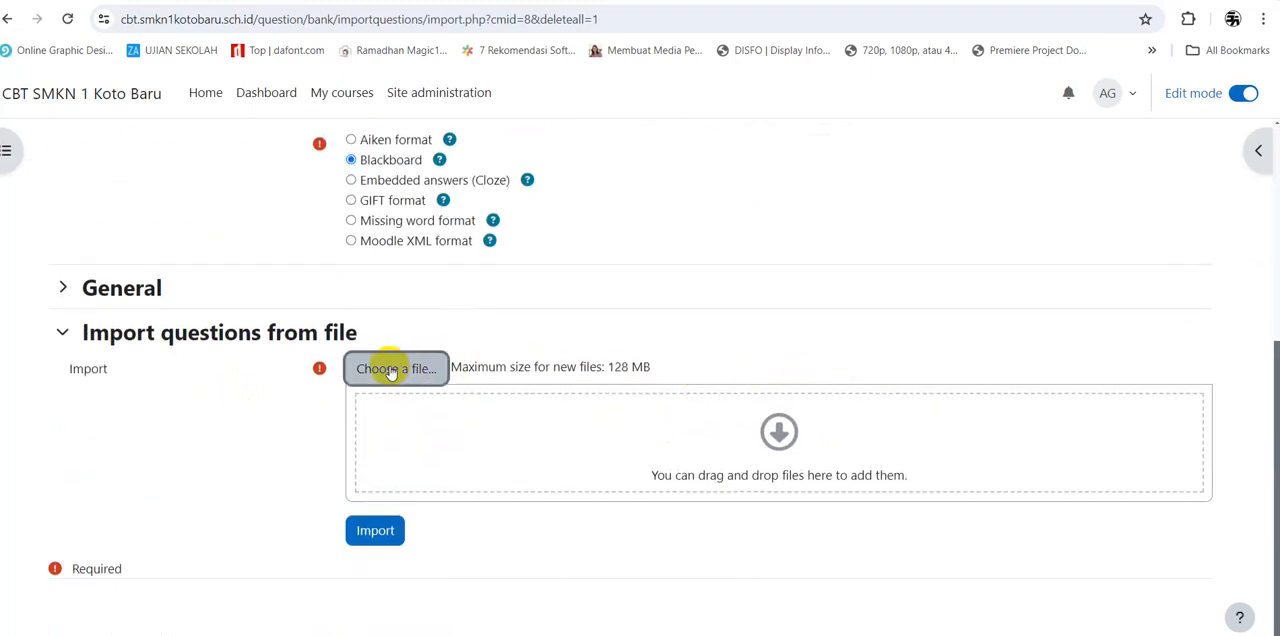
{"action": "left_click", "coordinate": [391, 373]}
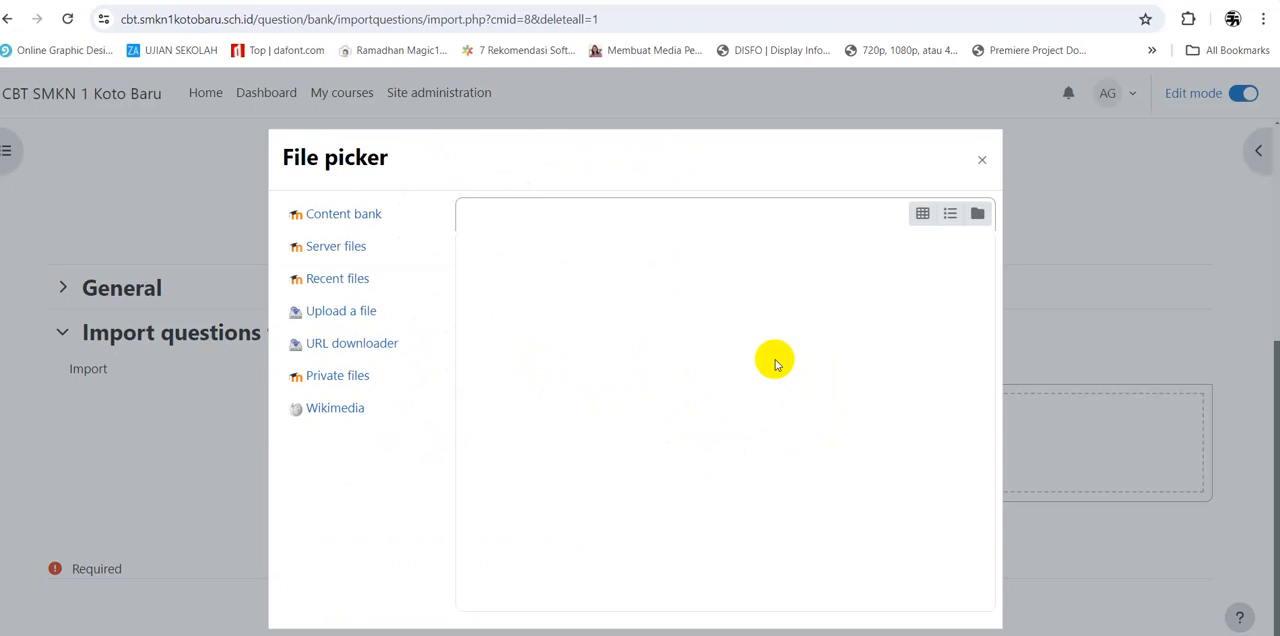
{"action": "left_click", "coordinate": [336, 314]}
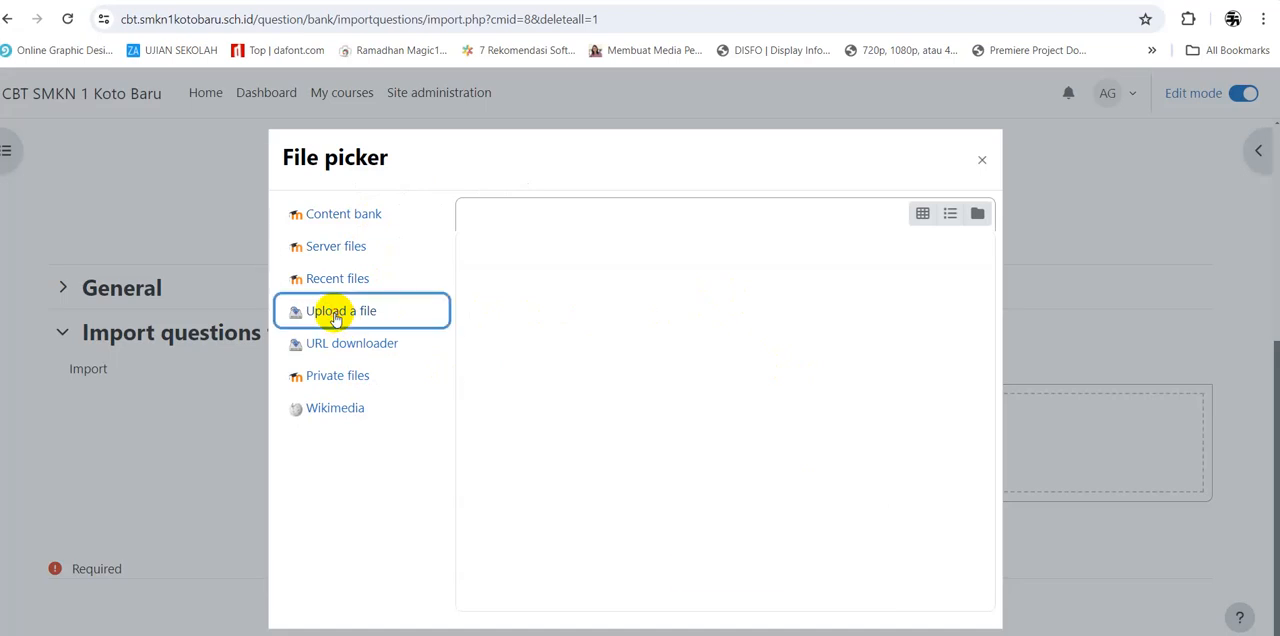
{"action": "left_click", "coordinate": [521, 313]}
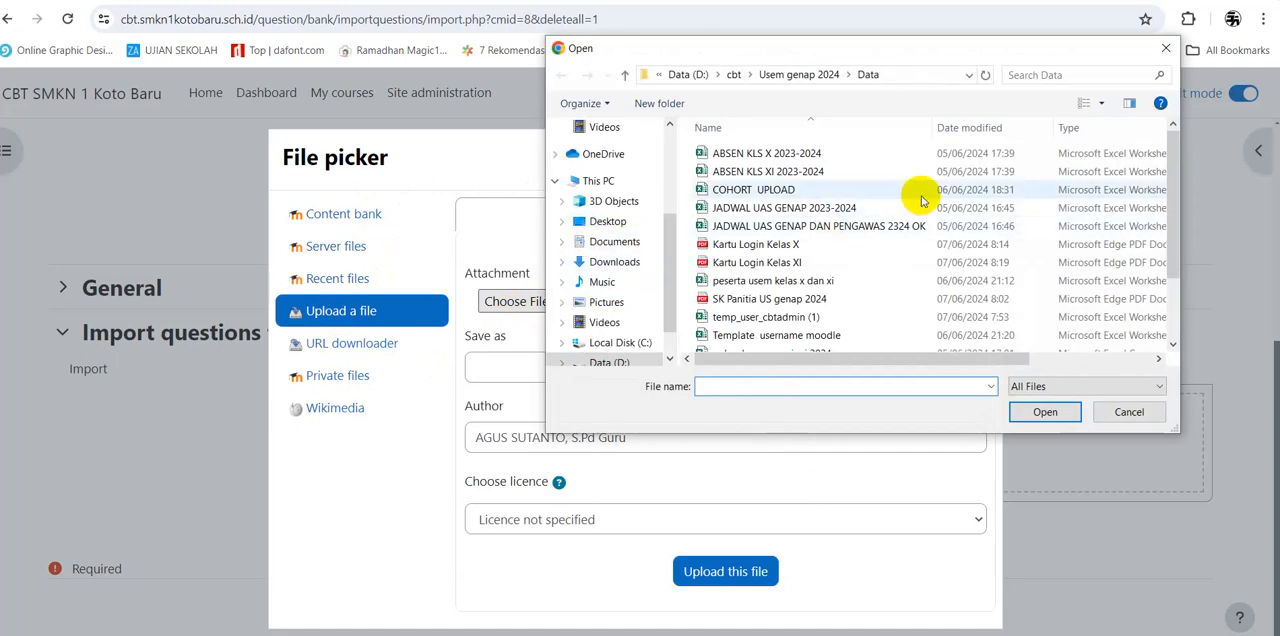
{"action": "left_click", "coordinate": [735, 74]}
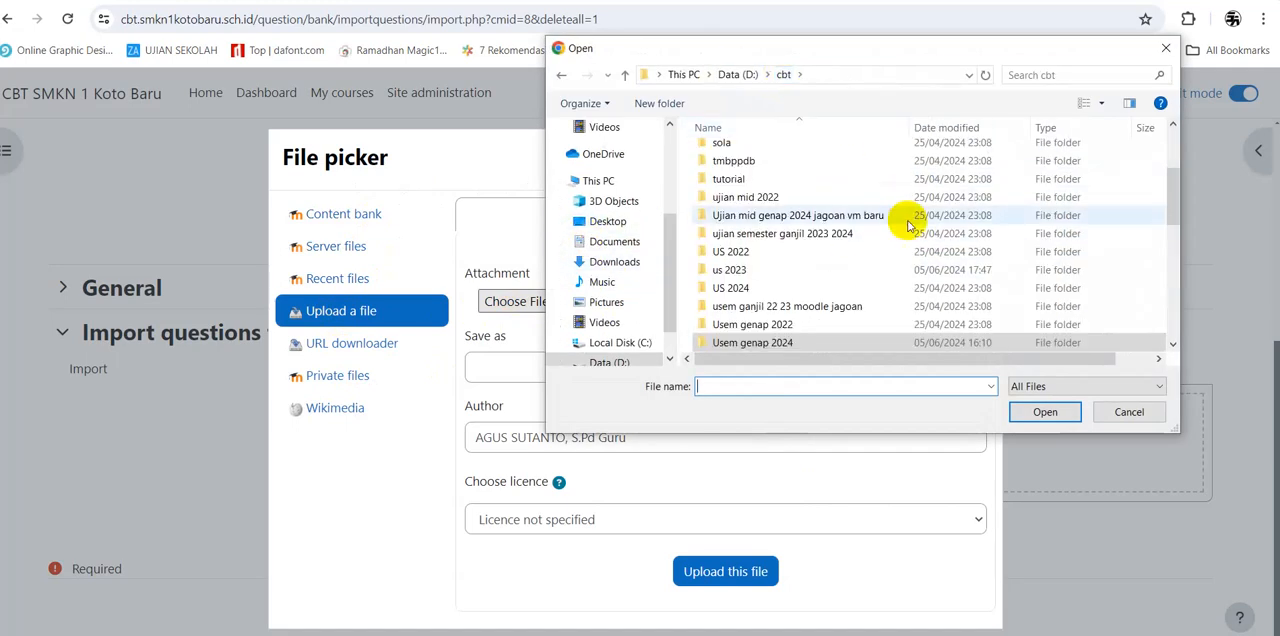
{"action": "double_click", "coordinate": [845, 233]}
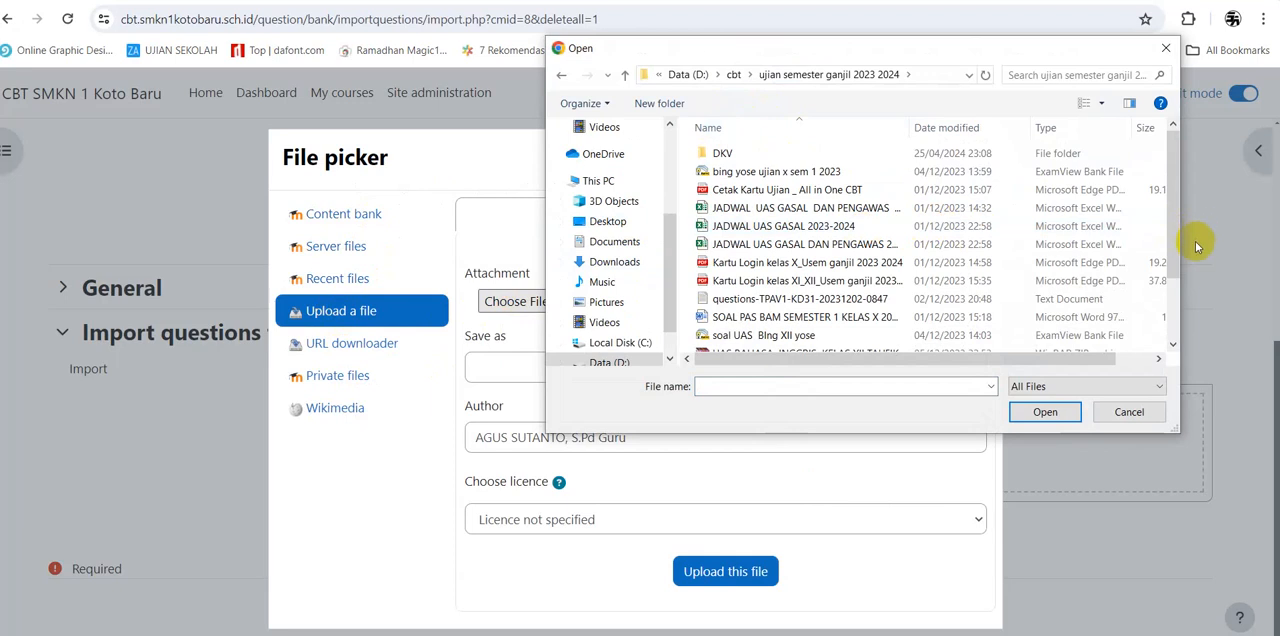
{"action": "mouse_move", "coordinate": [1175, 226]}
{"action": "left_mouse_down"}
{"action": "mouse_move", "coordinate": [1175, 293]}
{"action": "mouse_move", "coordinate": [1175, 225]}
{"action": "left_mouse_up"}
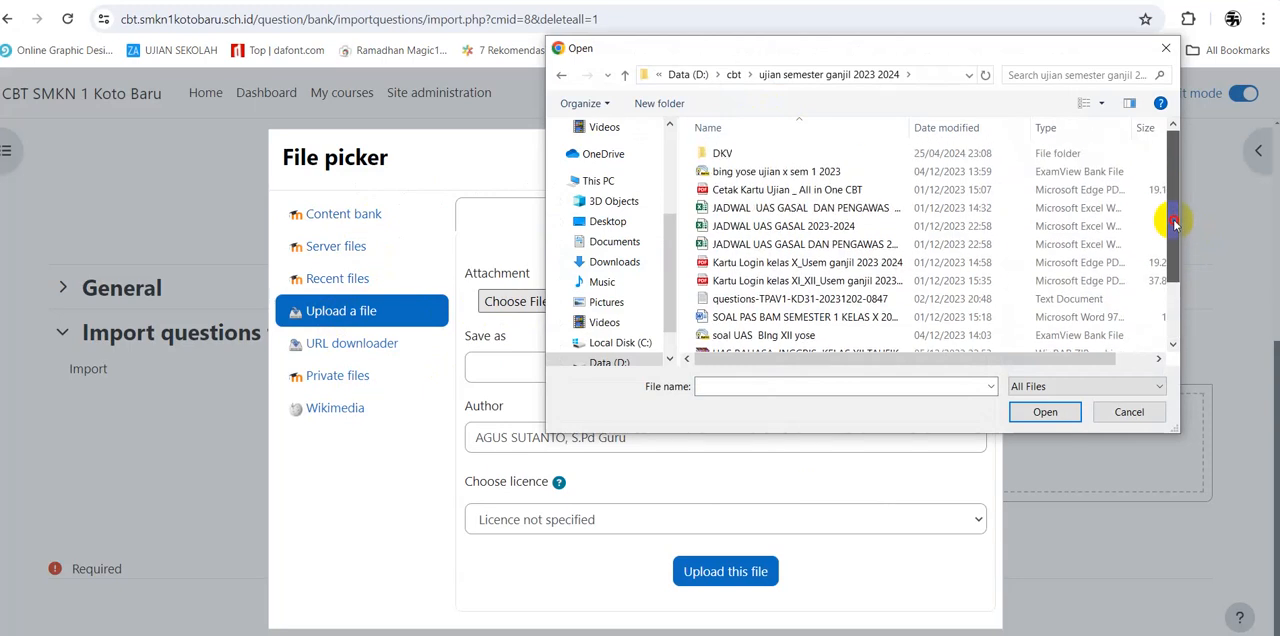
{"action": "double_click", "coordinate": [860, 154]}
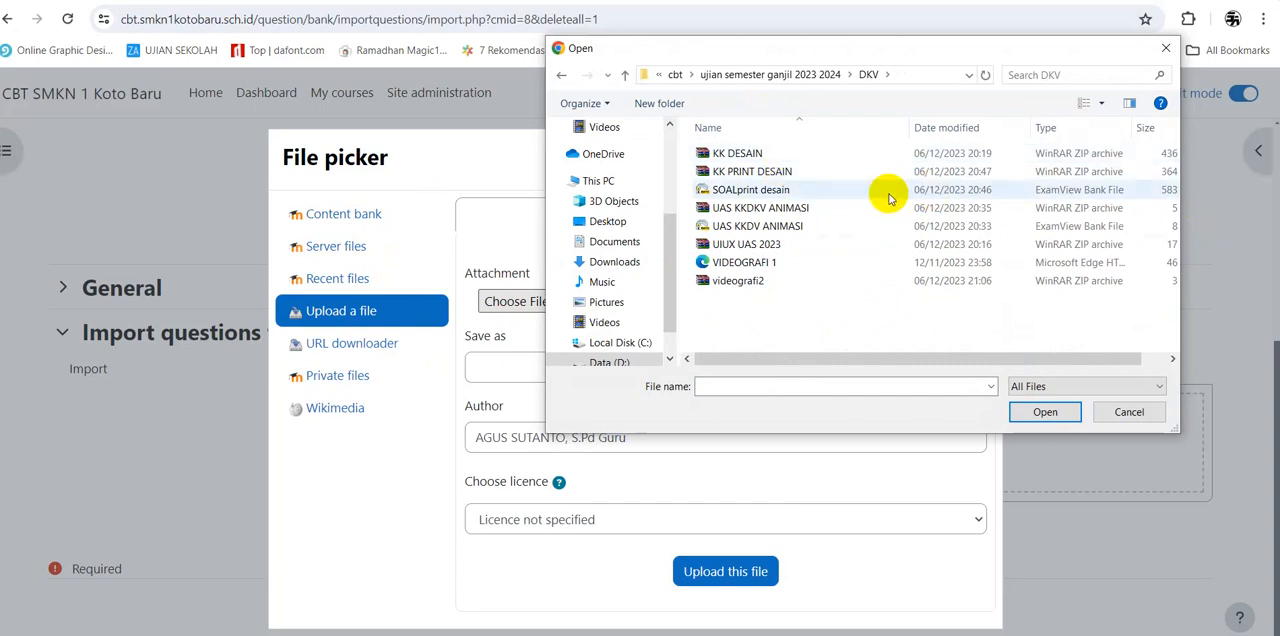
{"action": "left_click", "coordinate": [770, 283]}
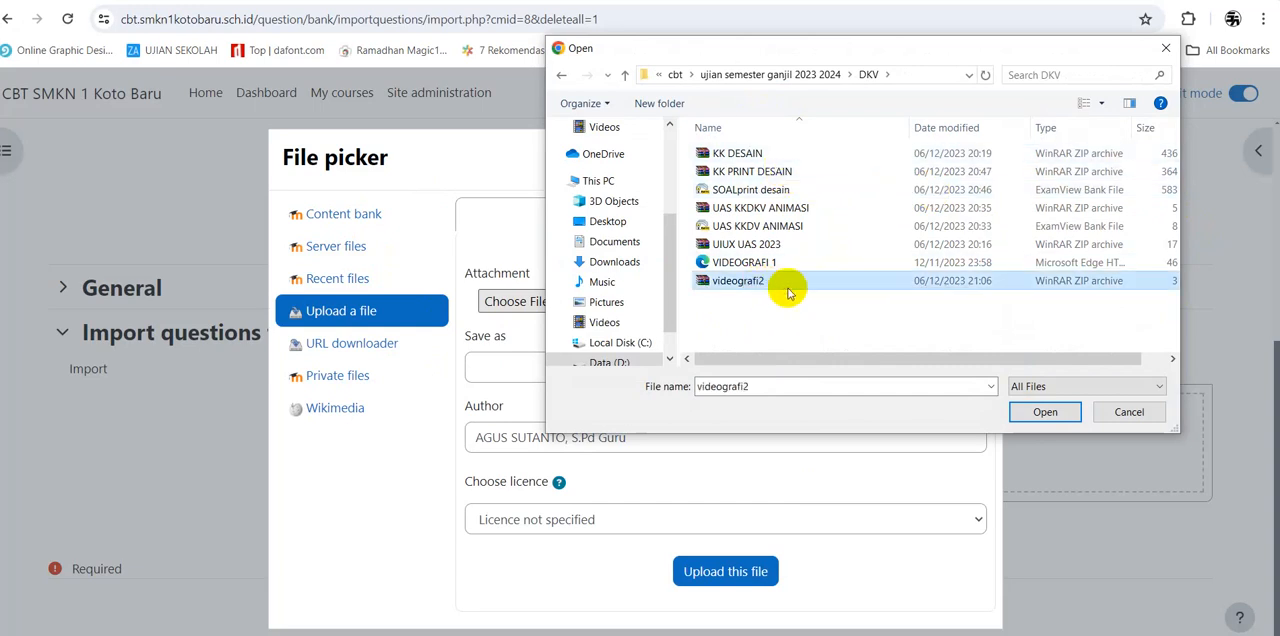
{"action": "left_click", "coordinate": [1040, 414]}
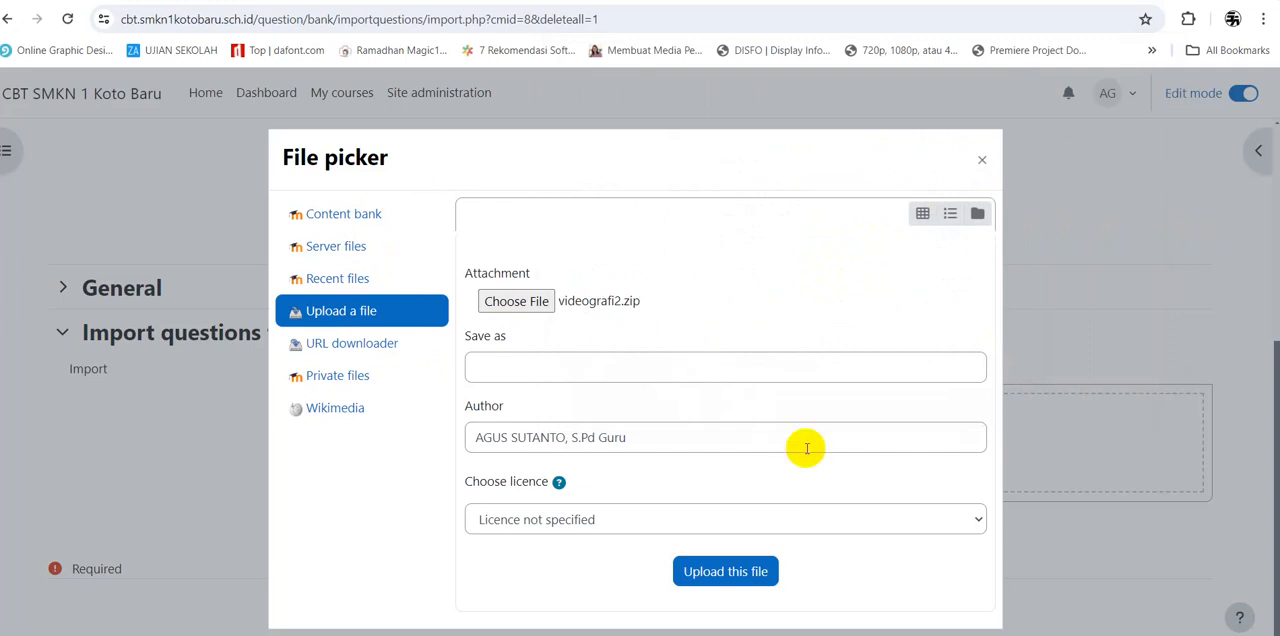
{"action": "left_click", "coordinate": [713, 575]}
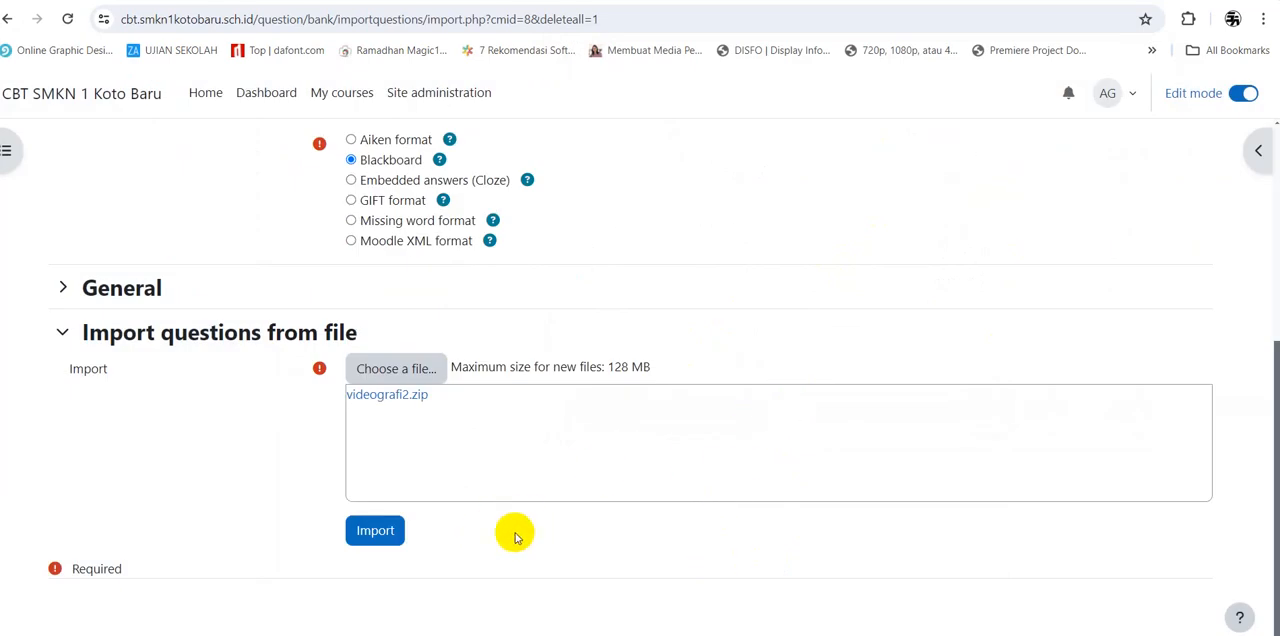
- Import the questions from the uploaded file and review the imported question list
{"action": "left_click", "coordinate": [372, 534]}
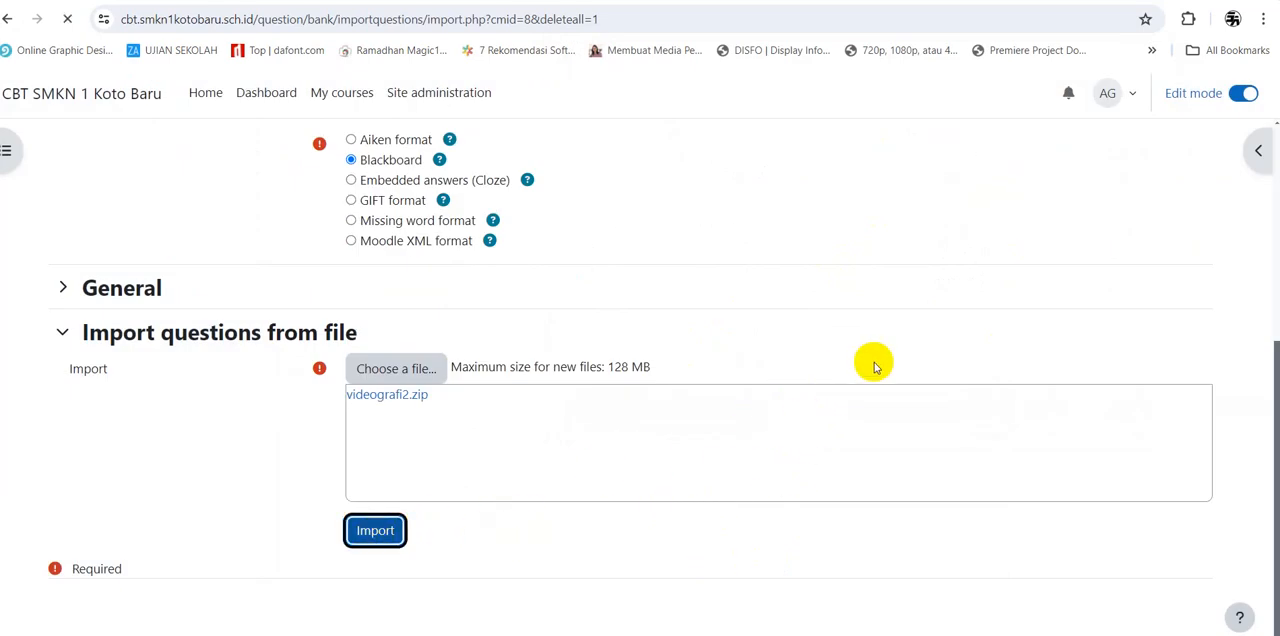
{"action": "scroll", "coordinate": [760, 360], "scroll_direction": "down", "scroll_amount": 3}
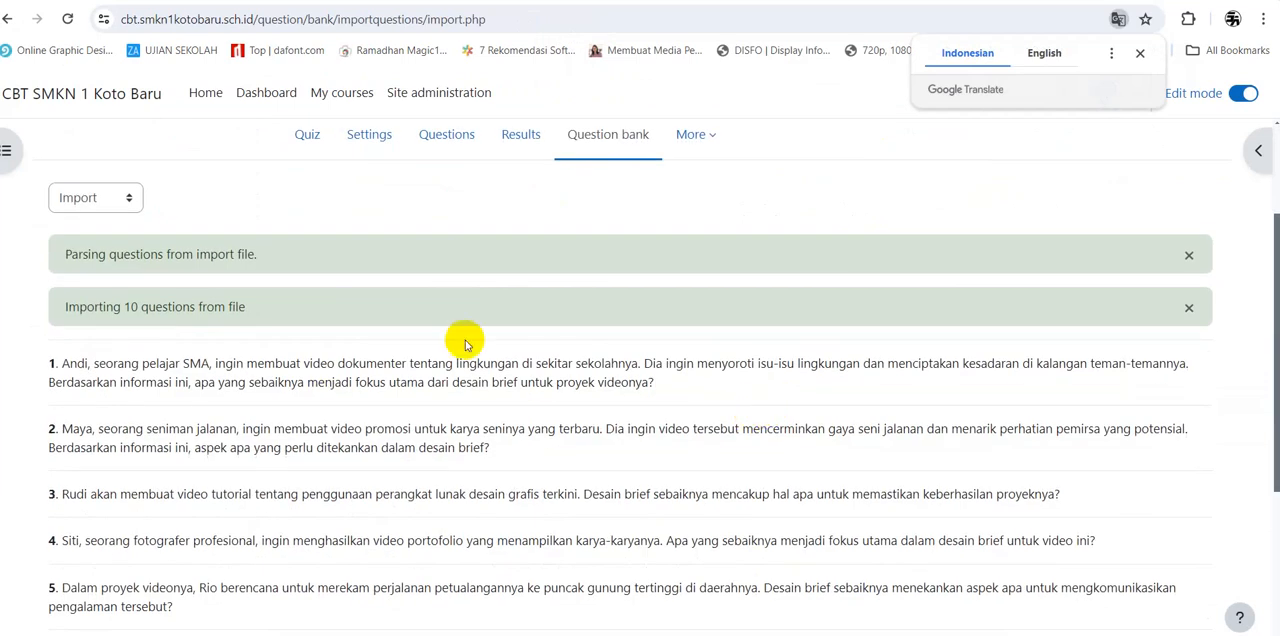
{"action": "scroll", "coordinate": [530, 340], "scroll_direction": "down", "scroll_amount": 3}
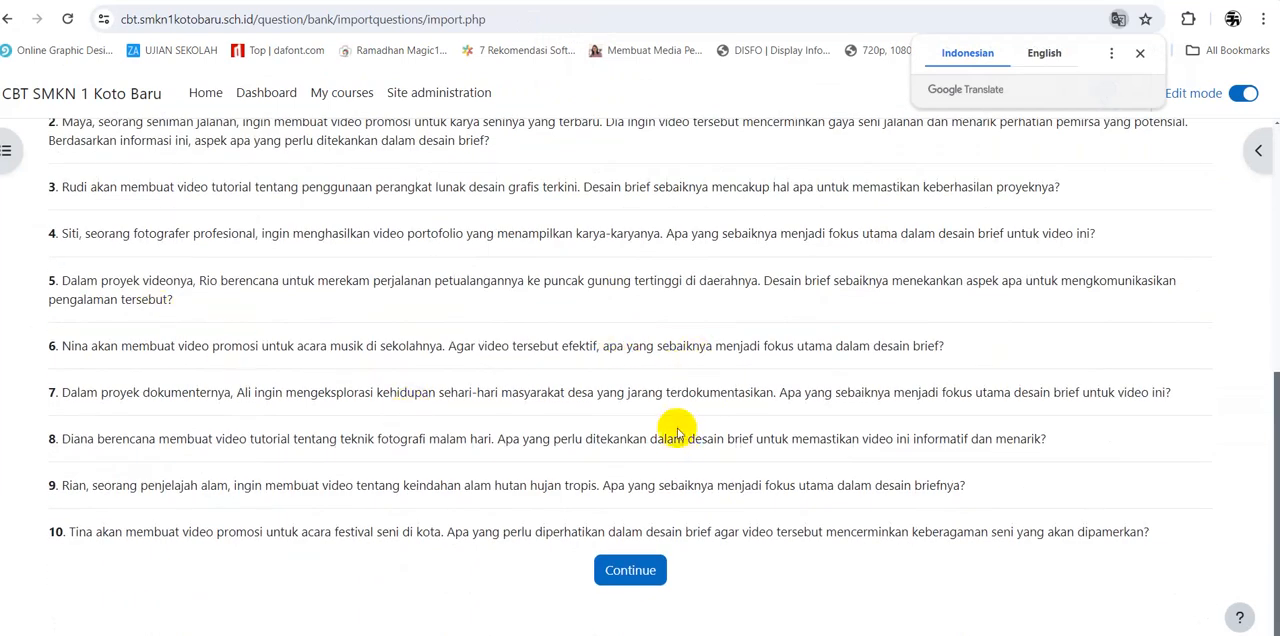
{"action": "scroll", "coordinate": [700, 515], "scroll_direction": "up", "scroll_amount": 3}
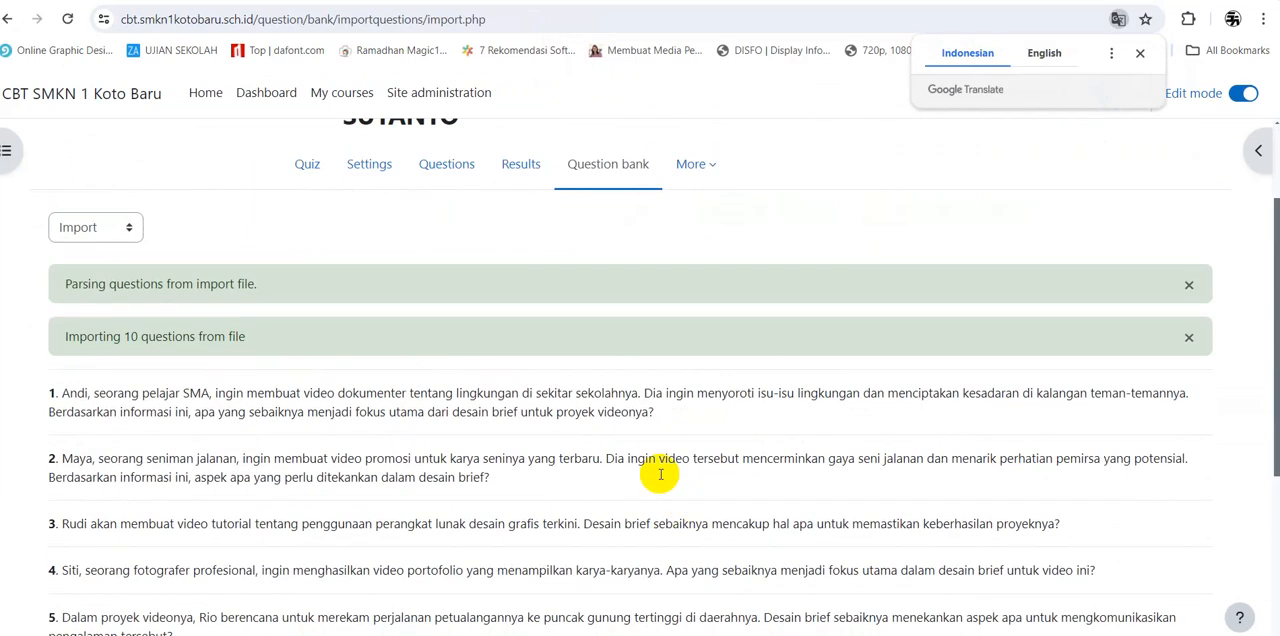
{"action": "scroll", "coordinate": [660, 475], "scroll_direction": "down", "scroll_amount": 3}
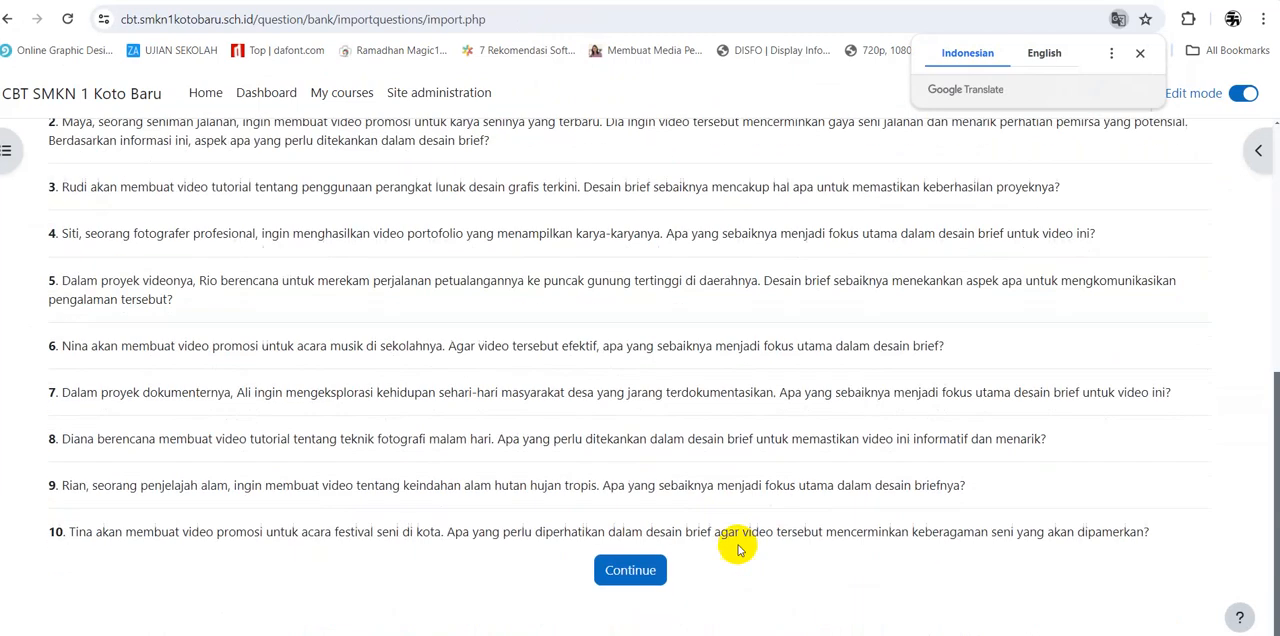
- Leave the import results, look through the imported questions in the question bank, and open the quiz's Questions page
{"action": "left_click", "coordinate": [636, 575]}
{"action": "scroll", "coordinate": [650, 443], "scroll_direction": "down", "scroll_amount": 1}
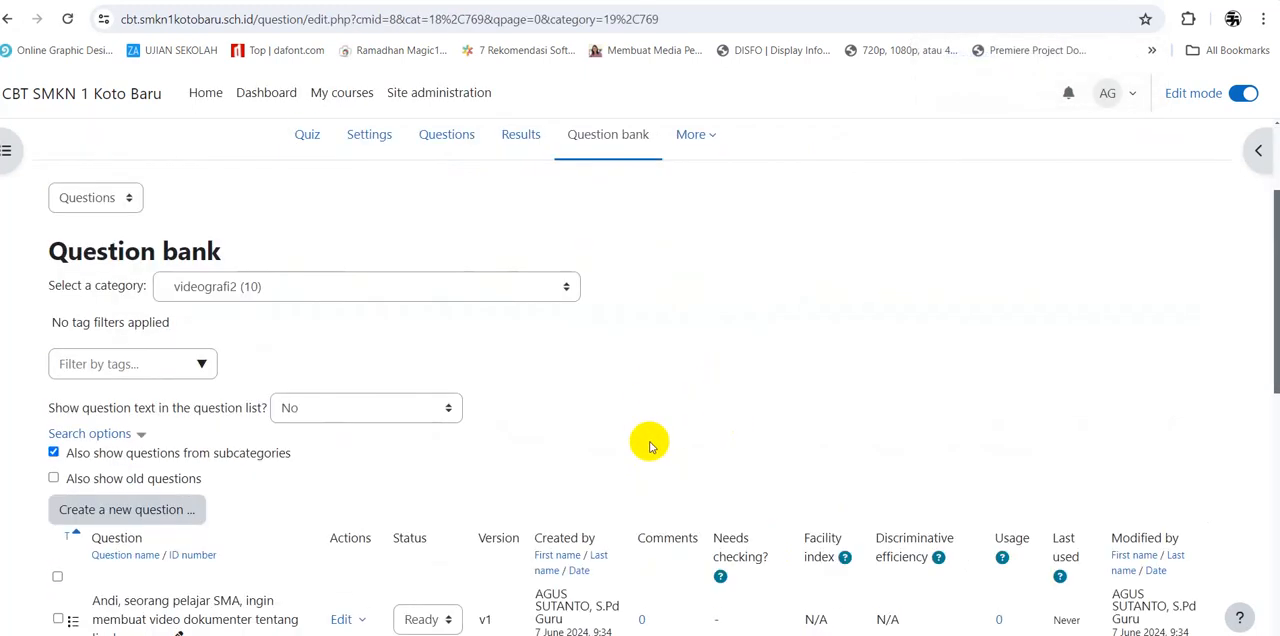
{"action": "scroll", "coordinate": [374, 391], "scroll_direction": "down", "scroll_amount": 4}
{"action": "scroll", "coordinate": [270, 419], "scroll_direction": "down", "scroll_amount": 3}
{"action": "scroll", "coordinate": [250, 419], "scroll_direction": "down", "scroll_amount": 1}
{"action": "scroll", "coordinate": [266, 420], "scroll_direction": "up", "scroll_amount": 10}
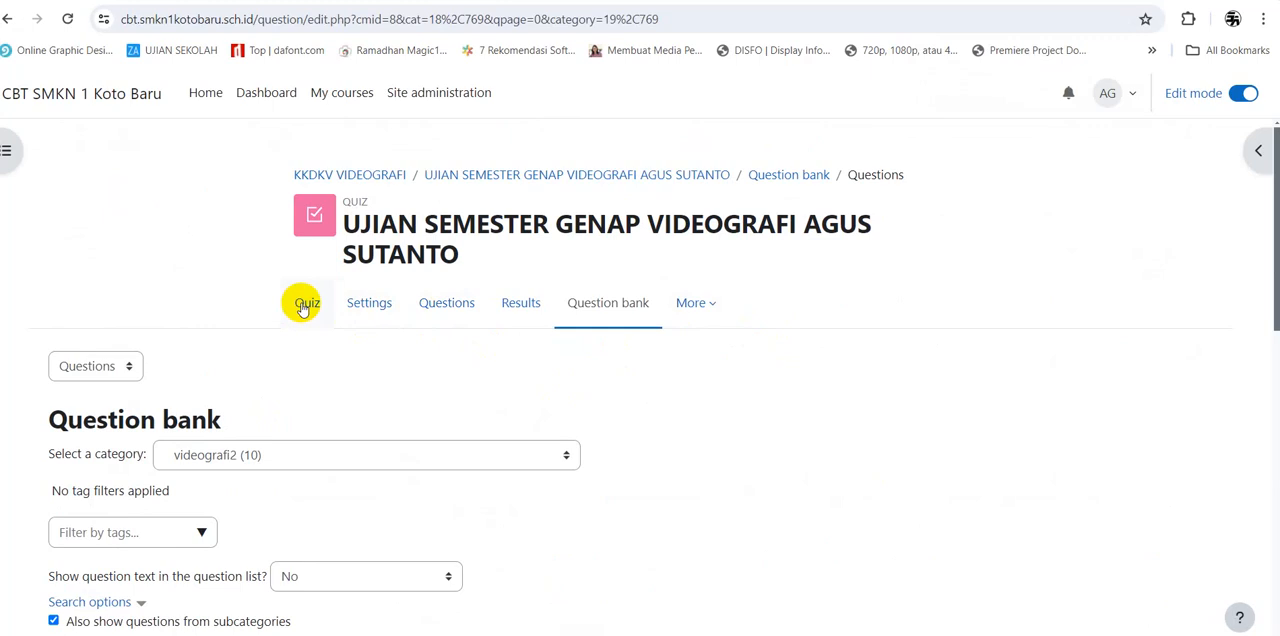
{"action": "left_click", "coordinate": [449, 310]}
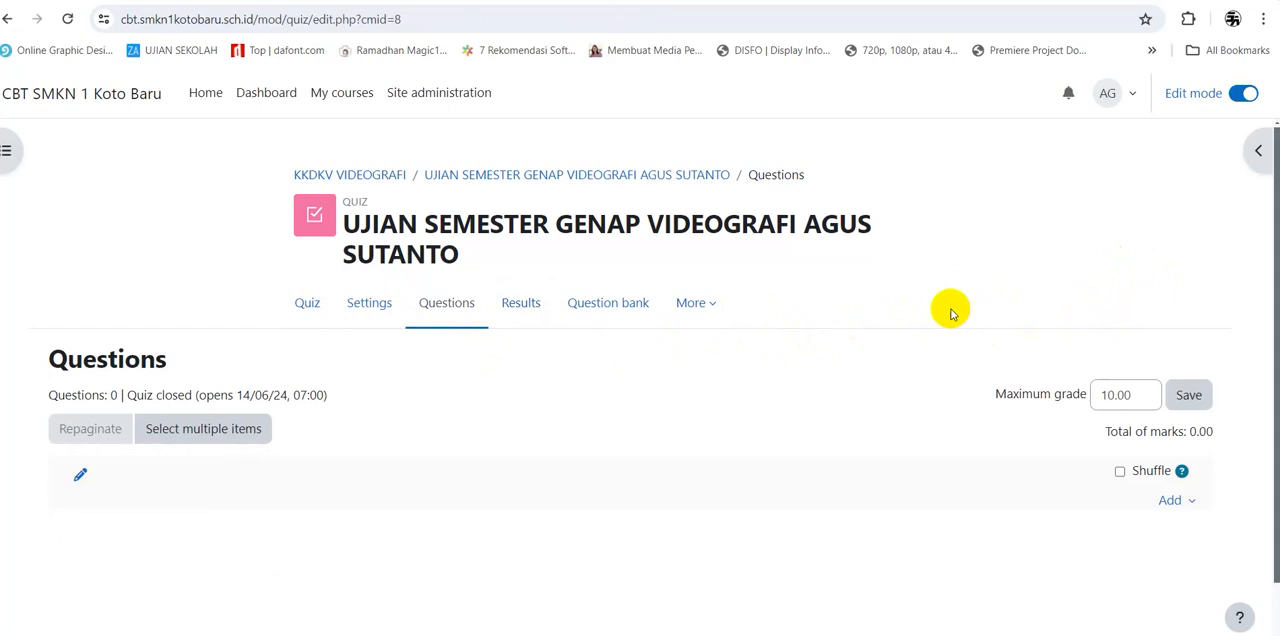
- Try to set the empty quiz's maximum grade to 100
{"action": "scroll", "coordinate": [955, 308], "scroll_direction": "down", "scroll_amount": 1}
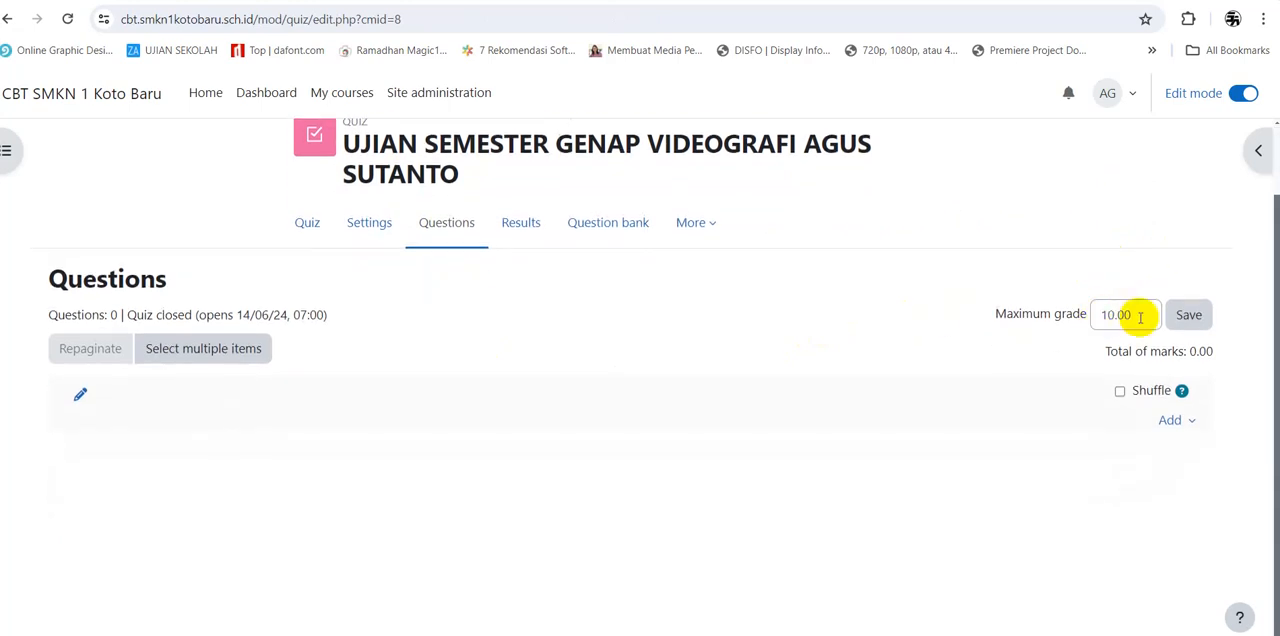
{"action": "left_click_drag", "start_coordinate": [1137, 317], "coordinate": [1066, 317]}
{"action": "type", "text": "100"}
{"action": "left_click", "coordinate": [1175, 316]}
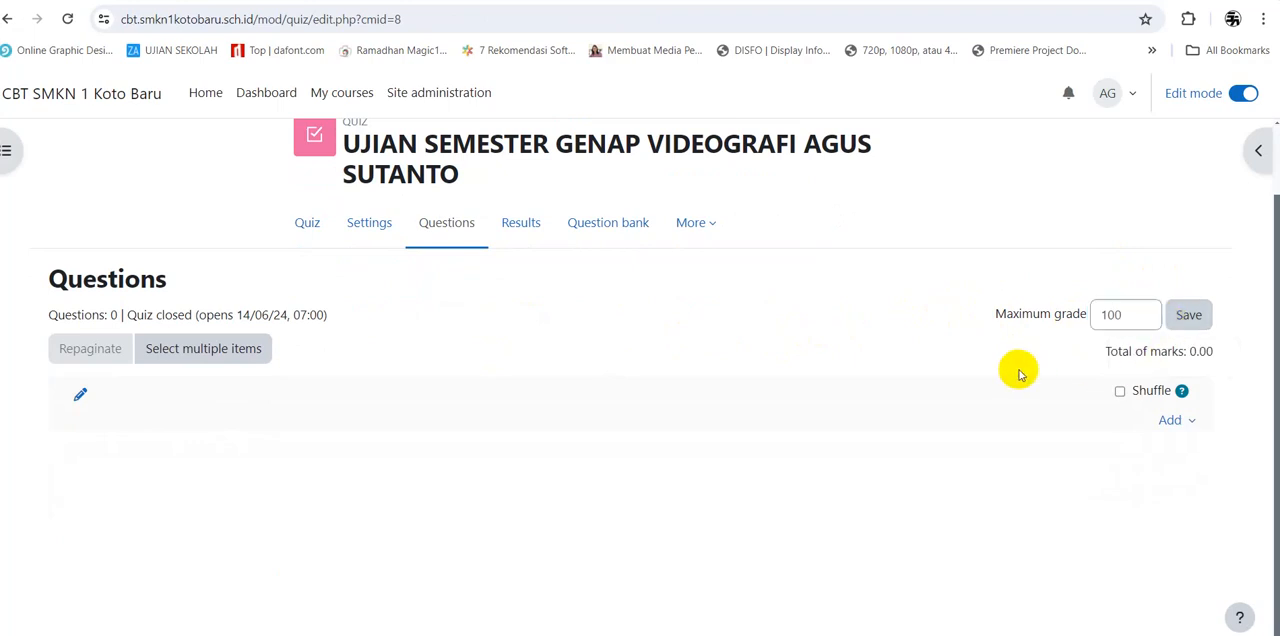
- Start adding questions to the quiz from the question bank and choose the videografi2 category
{"action": "left_click", "coordinate": [1180, 421]}
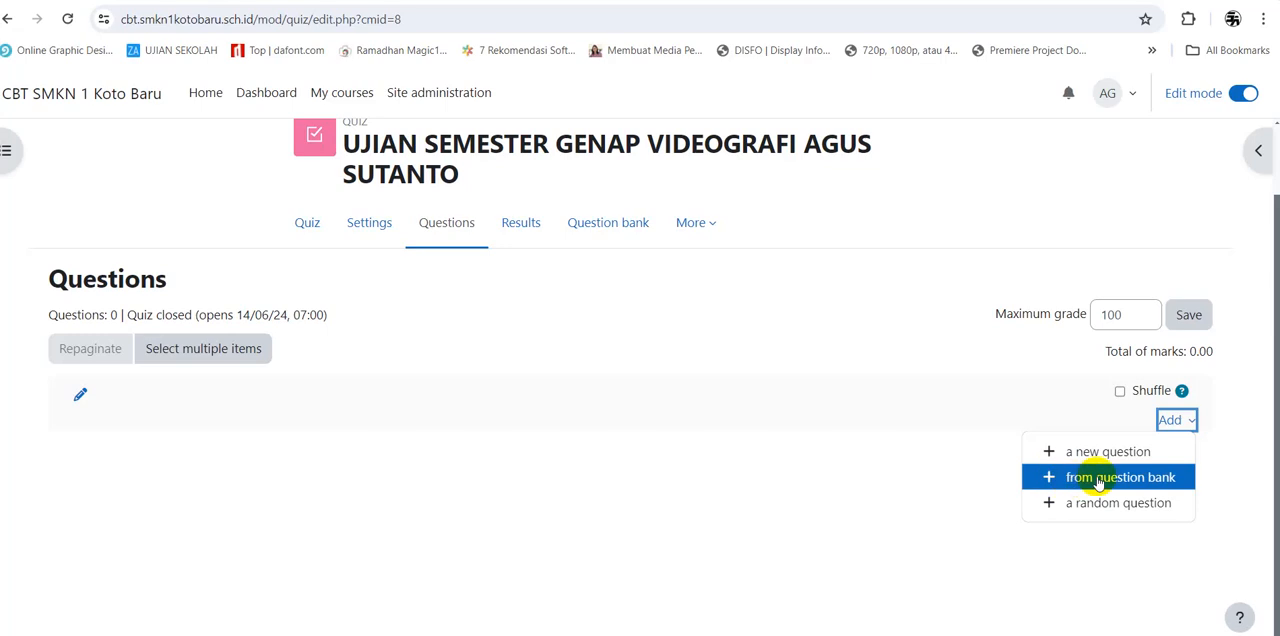
{"action": "left_click", "coordinate": [1098, 483]}
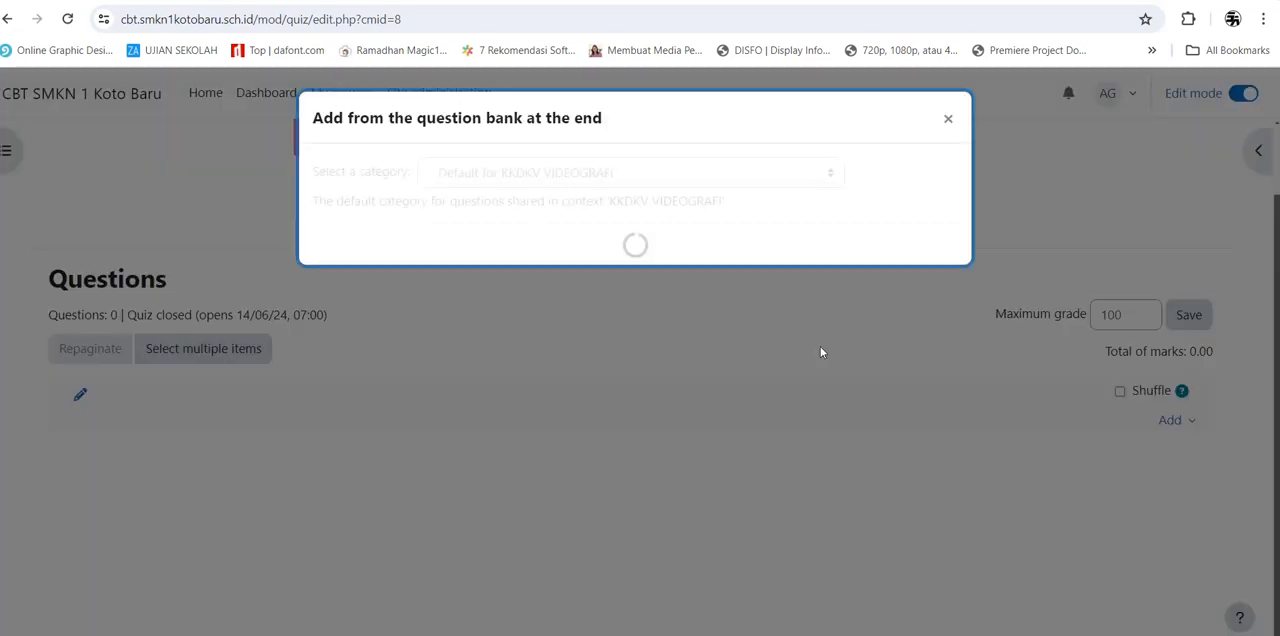
{"action": "left_click", "coordinate": [829, 175]}
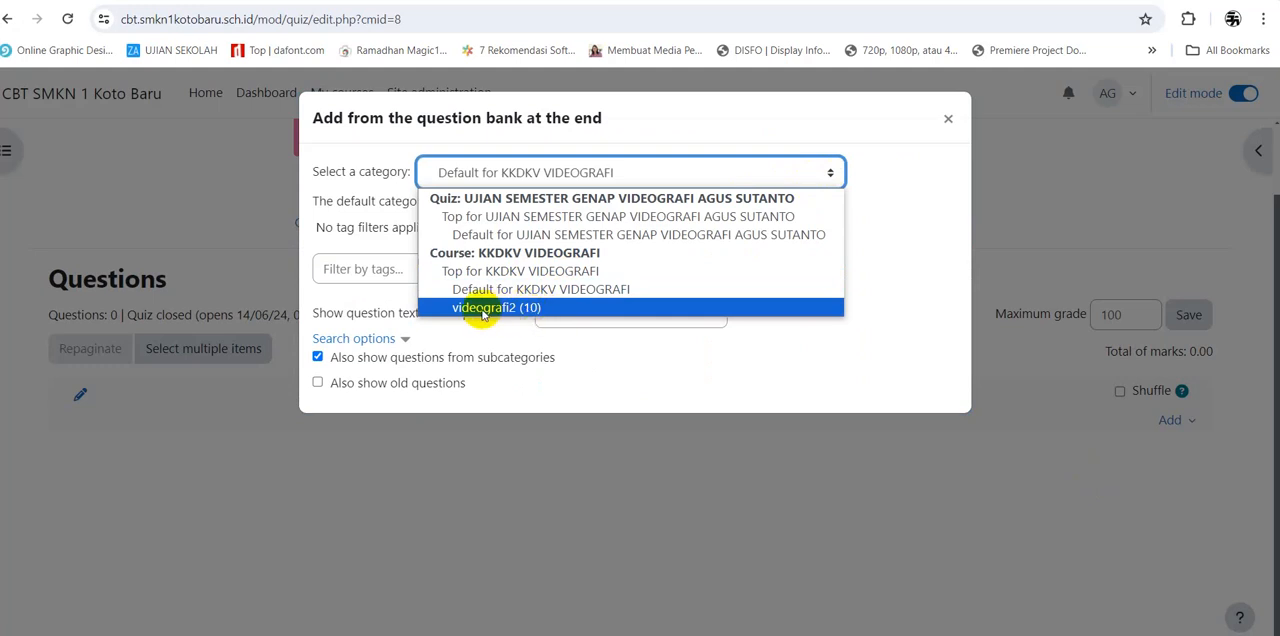
{"action": "left_click", "coordinate": [540, 310]}
{"action": "scroll", "coordinate": [810, 355], "scroll_direction": "down", "scroll_amount": 1}
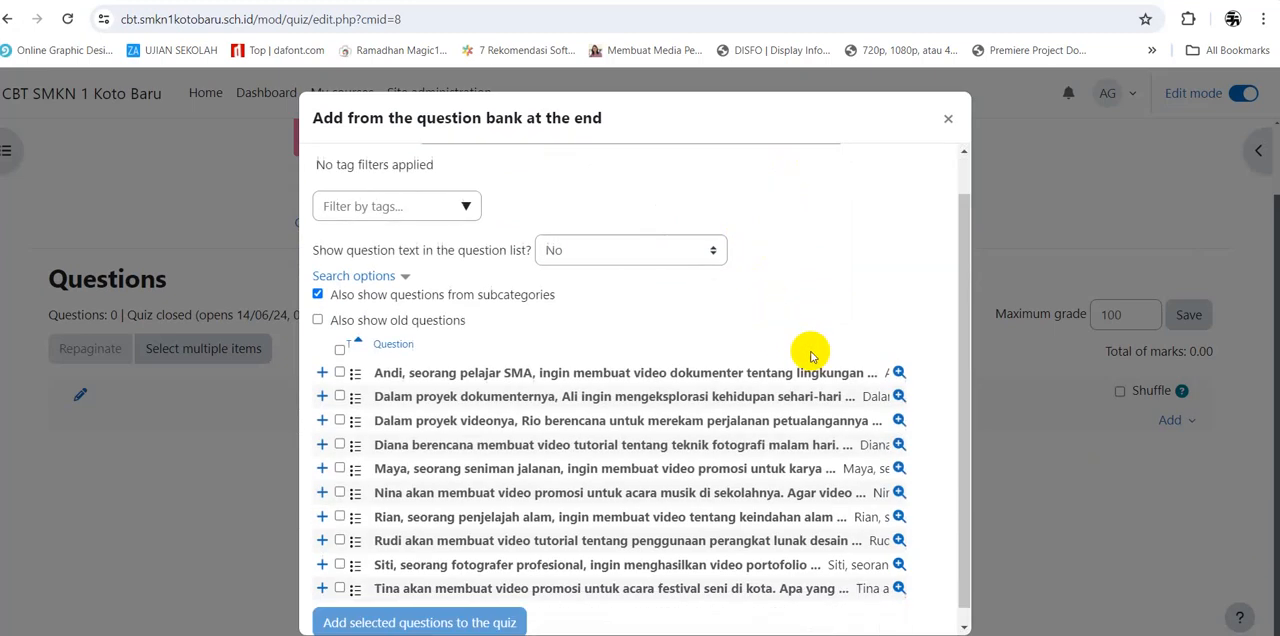
{"action": "scroll", "coordinate": [500, 365], "scroll_direction": "up", "scroll_amount": 1}
{"action": "scroll", "coordinate": [480, 371], "scroll_direction": "down", "scroll_amount": 1}
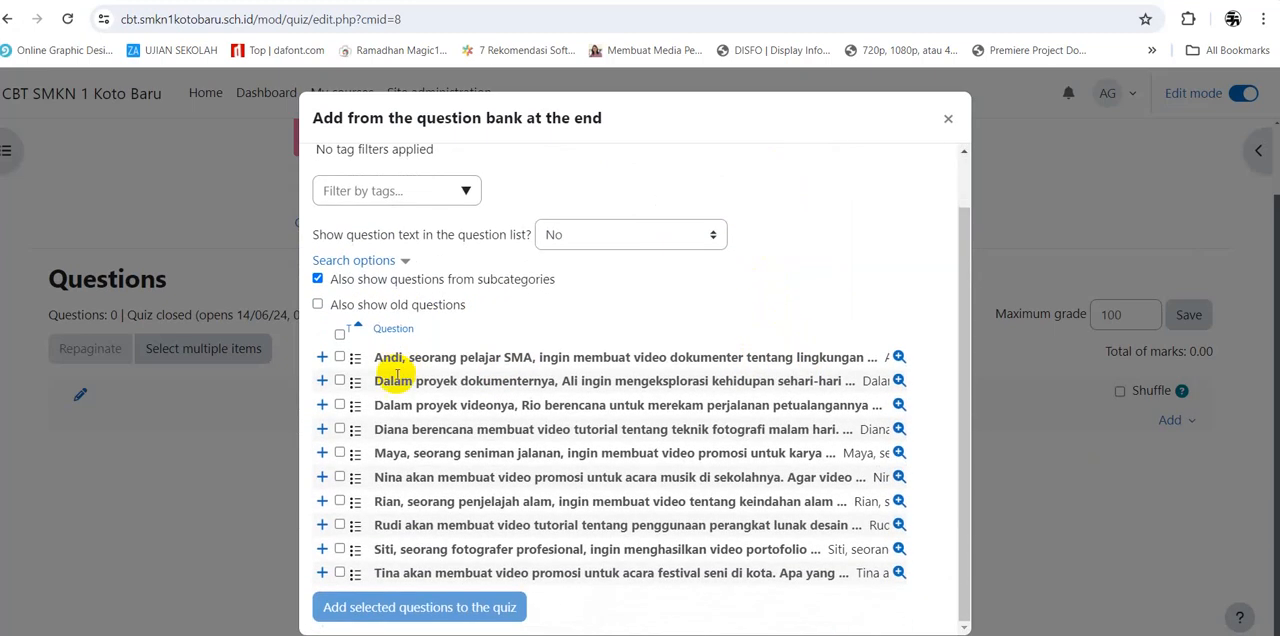
- Include old questions in the list, select all listed questions and add them to the quiz
{"action": "left_click", "coordinate": [318, 304]}
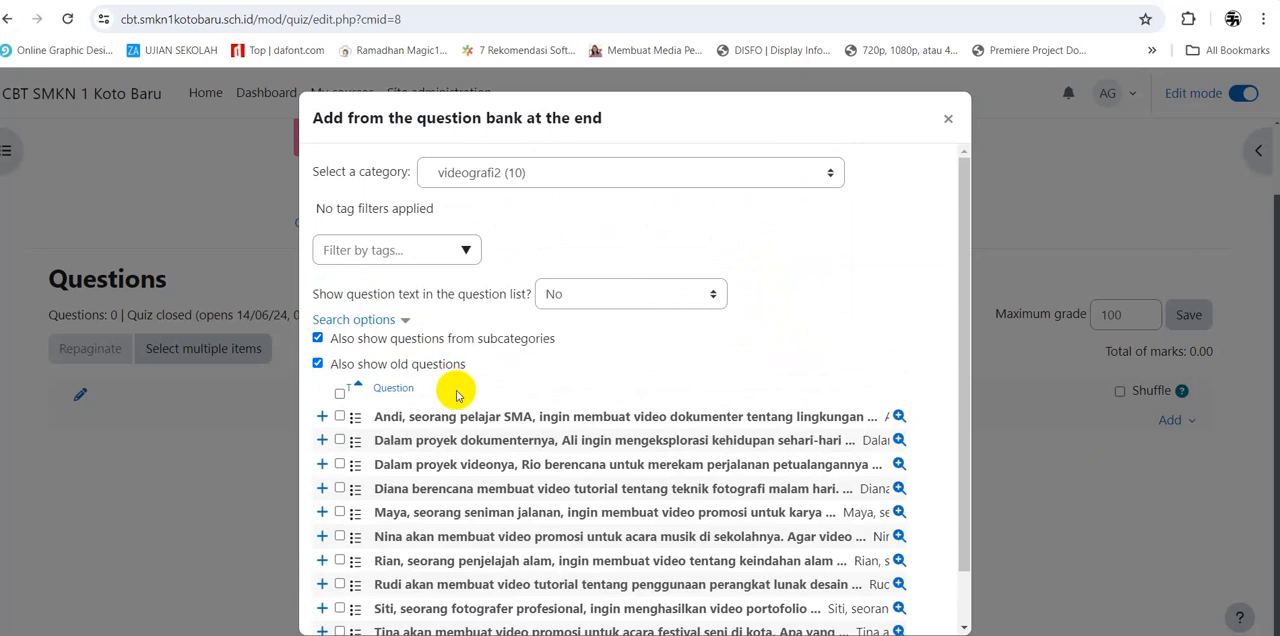
{"action": "left_click", "coordinate": [340, 393]}
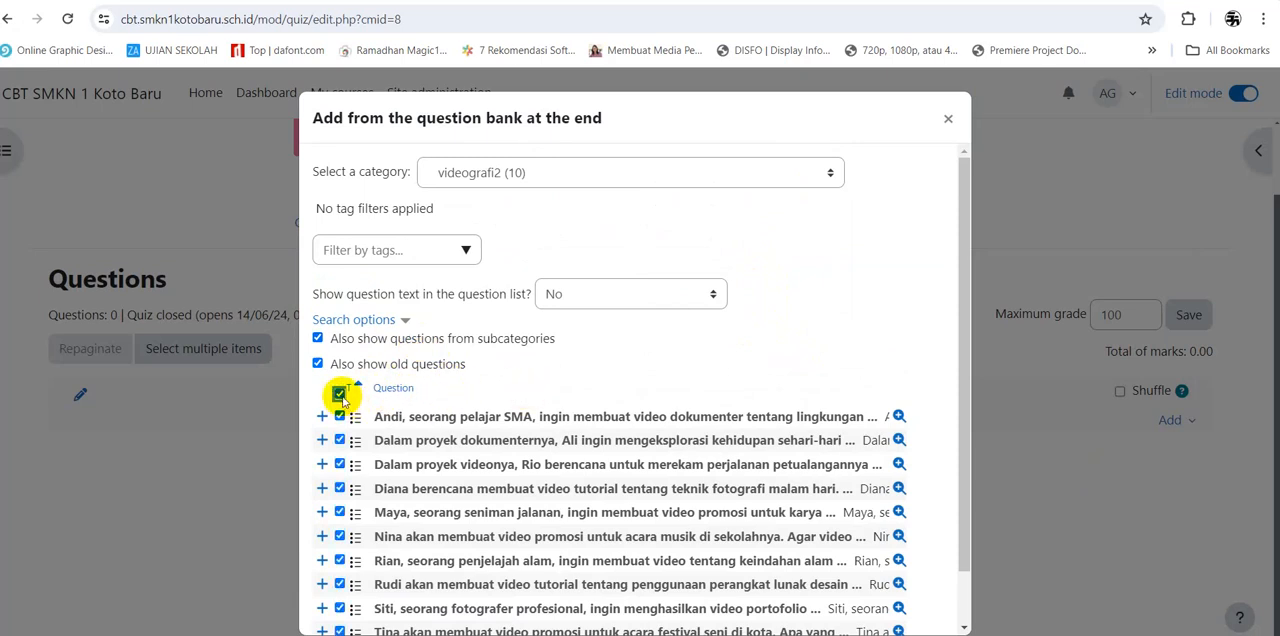
{"action": "scroll", "coordinate": [640, 394], "scroll_direction": "down", "scroll_amount": 1}
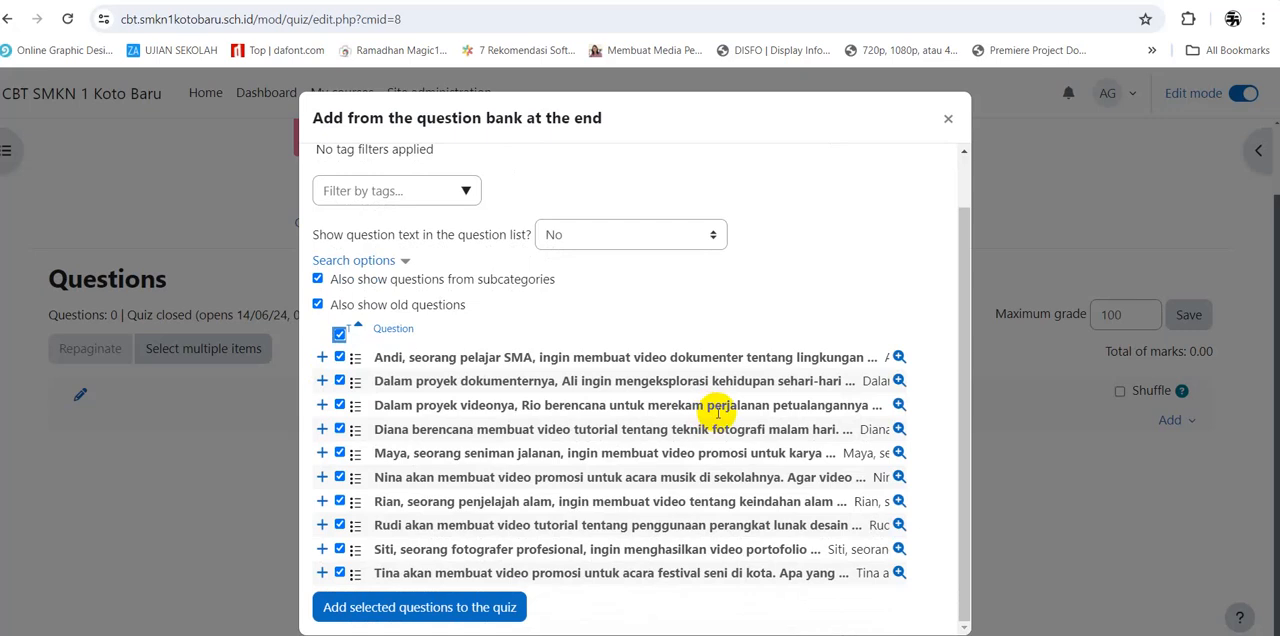
{"action": "left_click", "coordinate": [432, 615]}
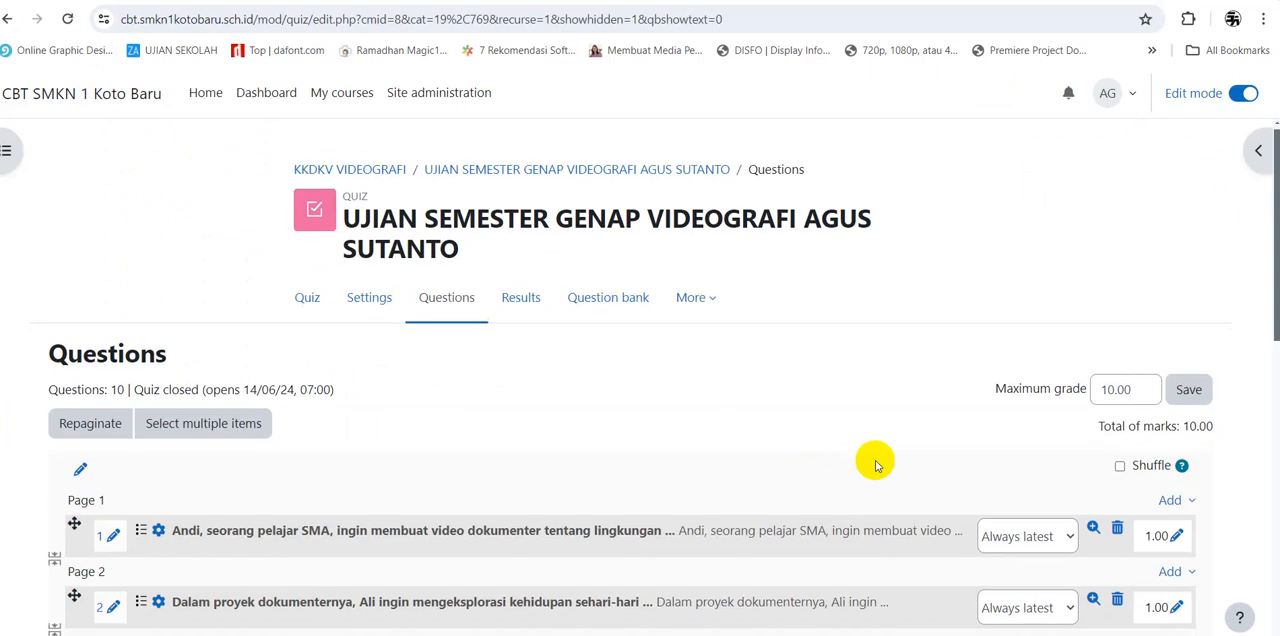
- Look over the questions added to the quiz and turn on Shuffle for them
{"action": "scroll", "coordinate": [875, 463], "scroll_direction": "down", "scroll_amount": 8}
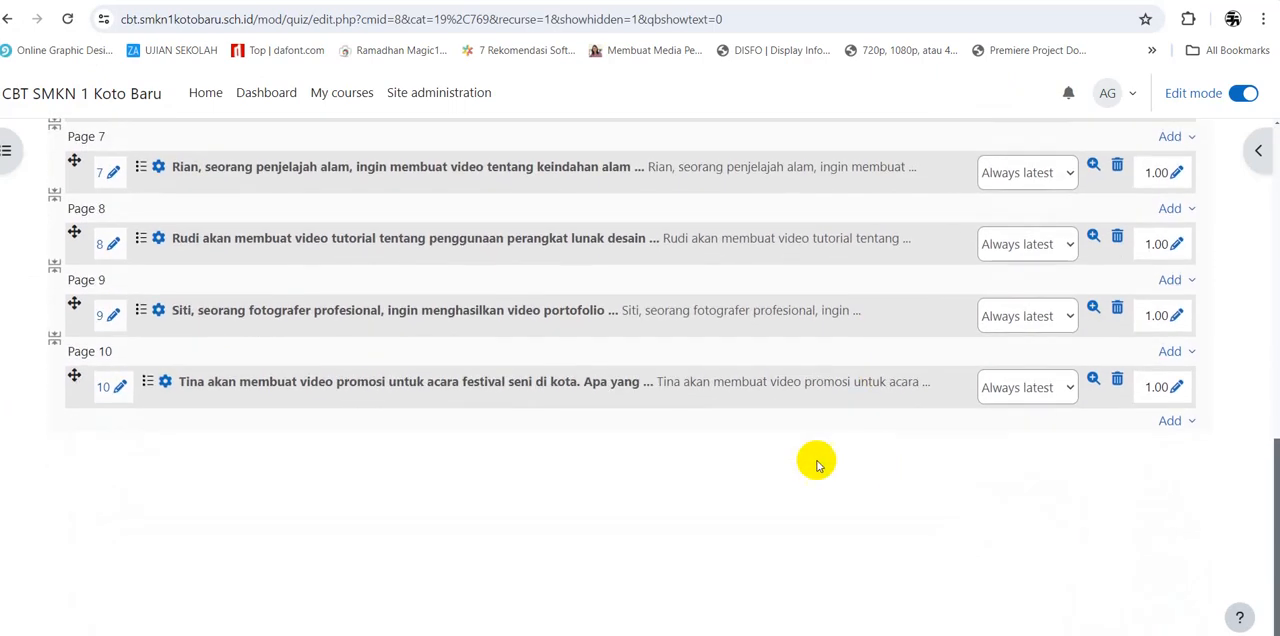
{"action": "scroll", "coordinate": [816, 463], "scroll_direction": "up", "scroll_amount": 10}
{"action": "scroll", "coordinate": [1057, 447], "scroll_direction": "down", "scroll_amount": 1}
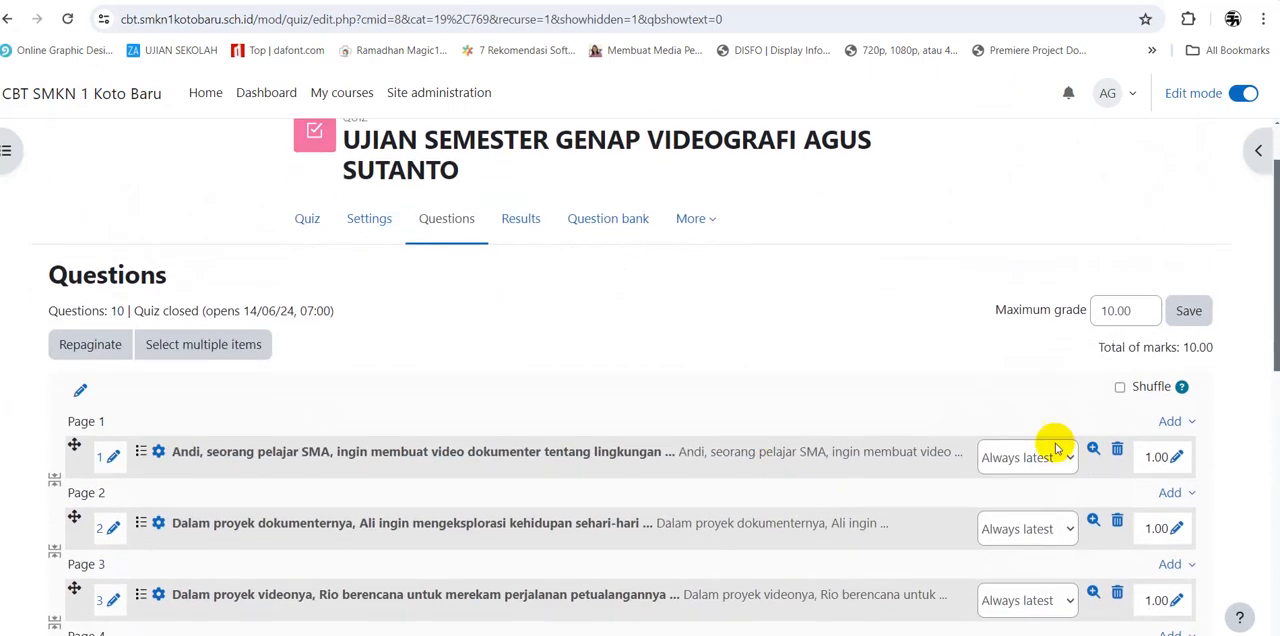
{"action": "left_click", "coordinate": [1120, 387]}
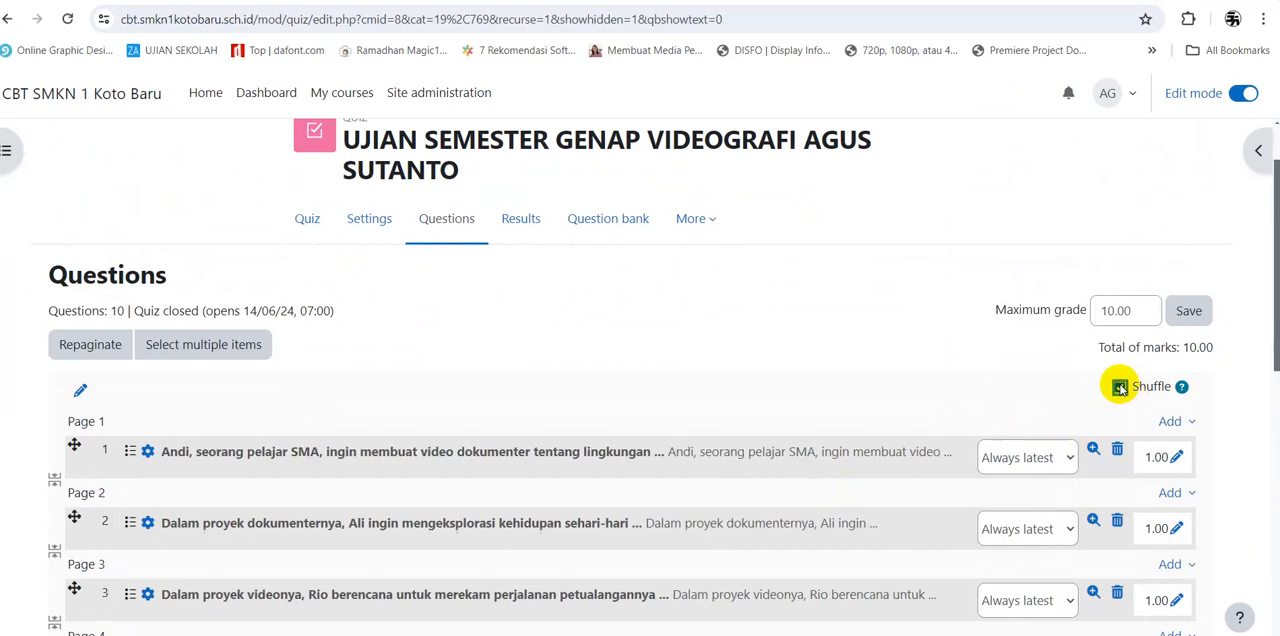
- Set the quiz's maximum grade to 100 and save it
{"action": "scroll", "coordinate": [700, 448], "scroll_direction": "down", "scroll_amount": 1}
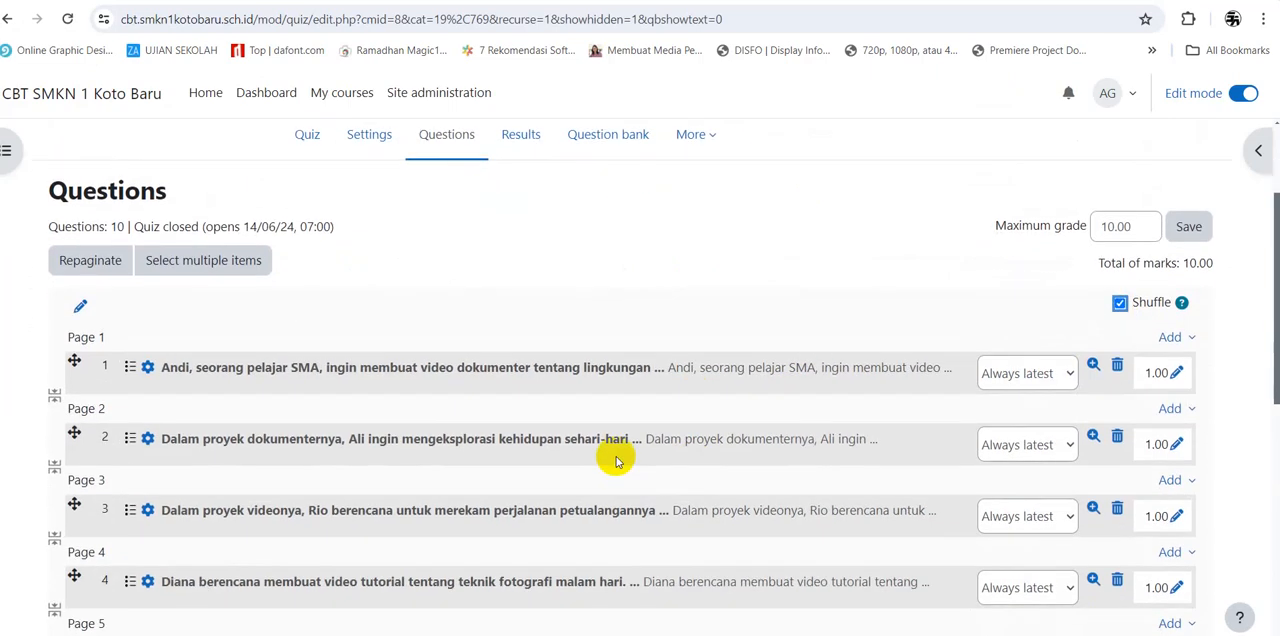
{"action": "scroll", "coordinate": [677, 463], "scroll_direction": "down", "scroll_amount": 2}
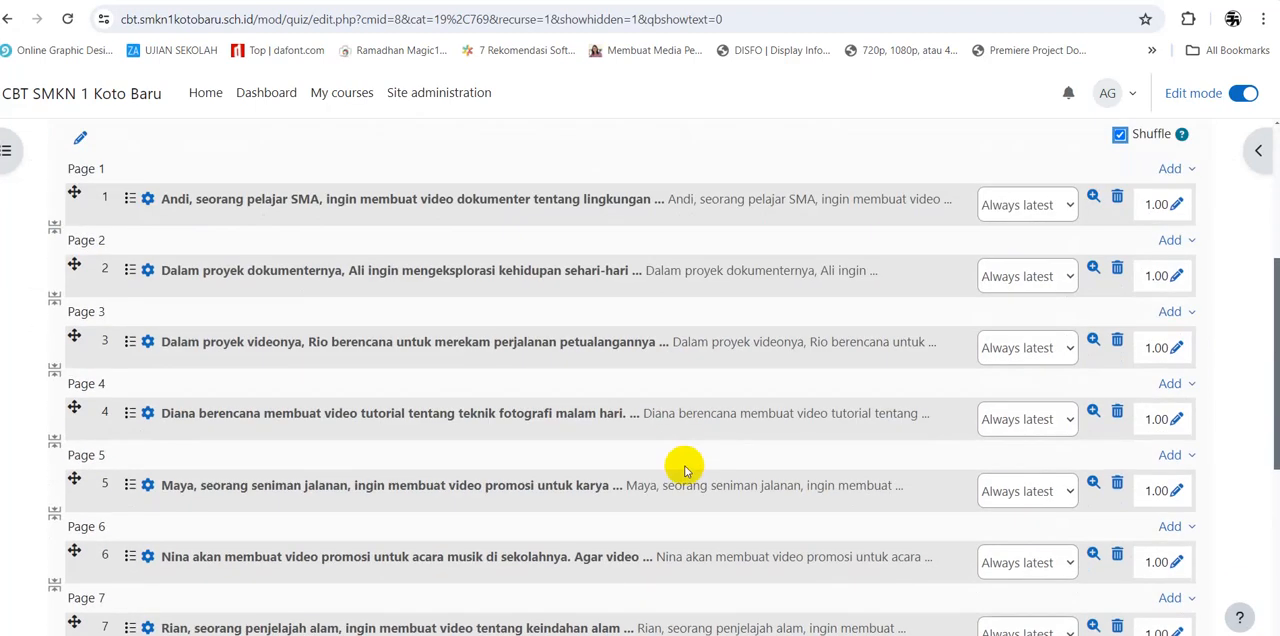
{"action": "scroll", "coordinate": [686, 465], "scroll_direction": "up", "scroll_amount": 3}
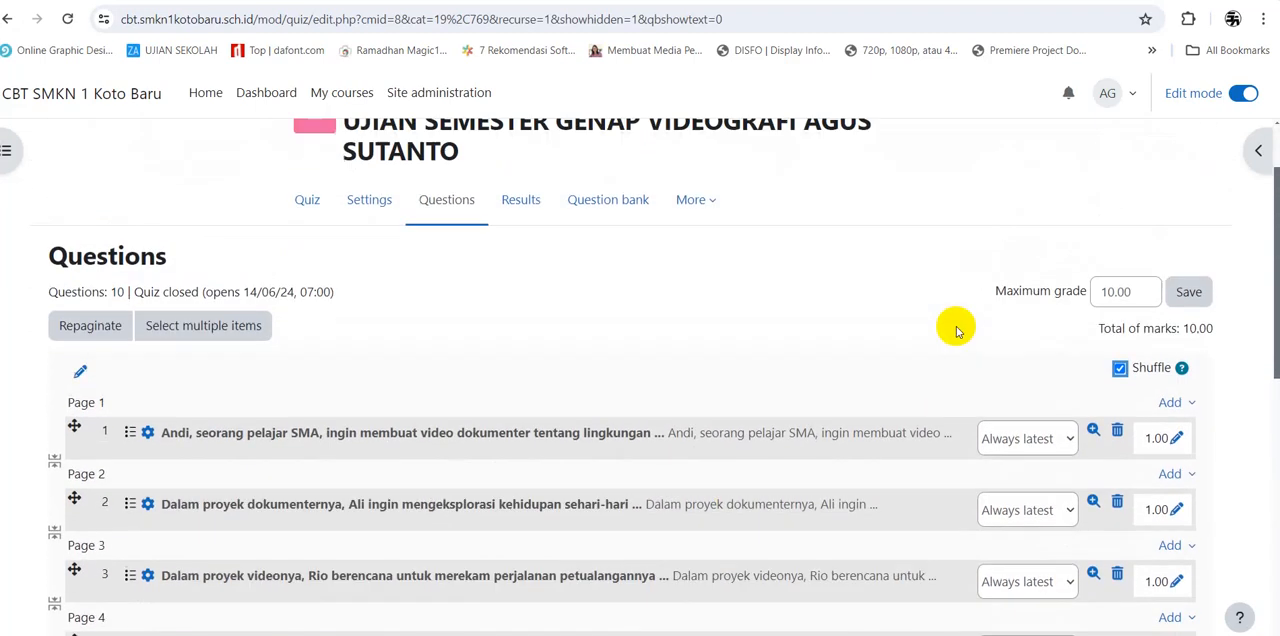
{"action": "left_click_drag", "start_coordinate": [1130, 310], "coordinate": [1034, 323]}
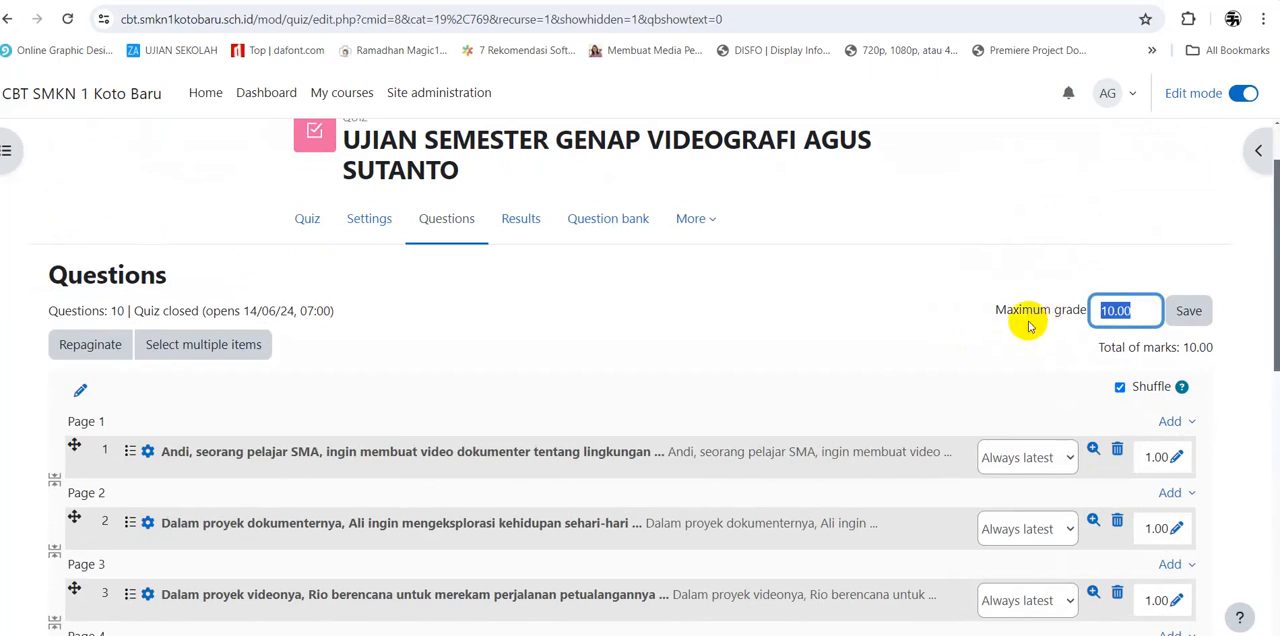
{"action": "type", "text": "100"}
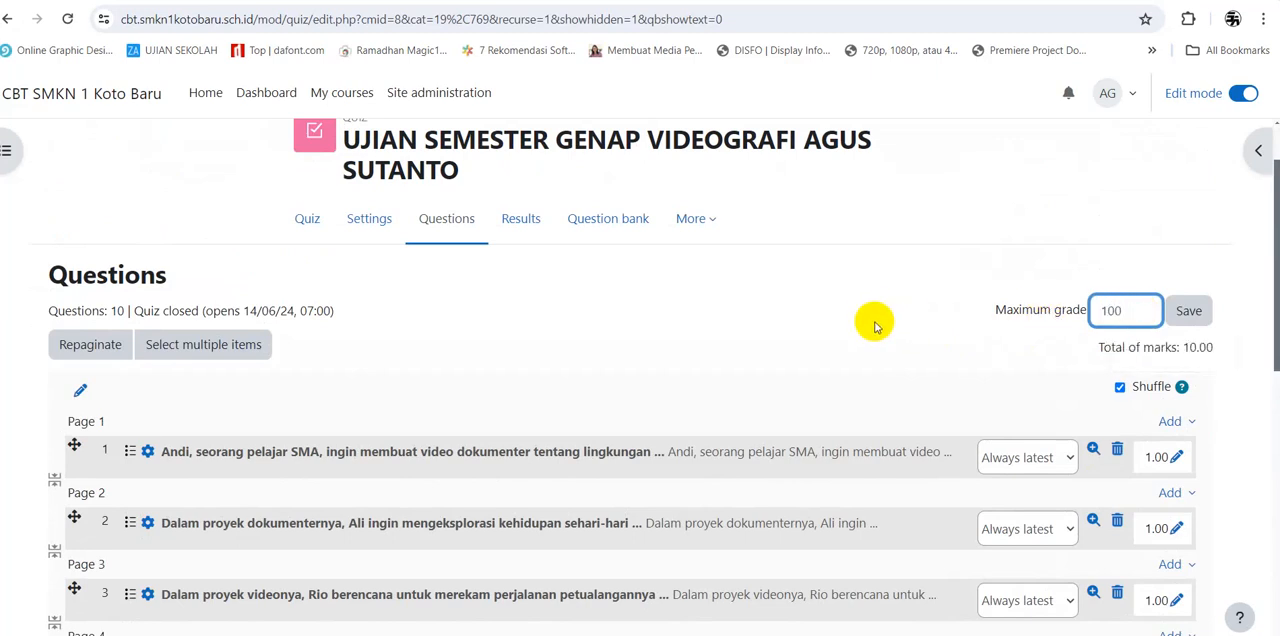
{"action": "left_click", "coordinate": [838, 316]}
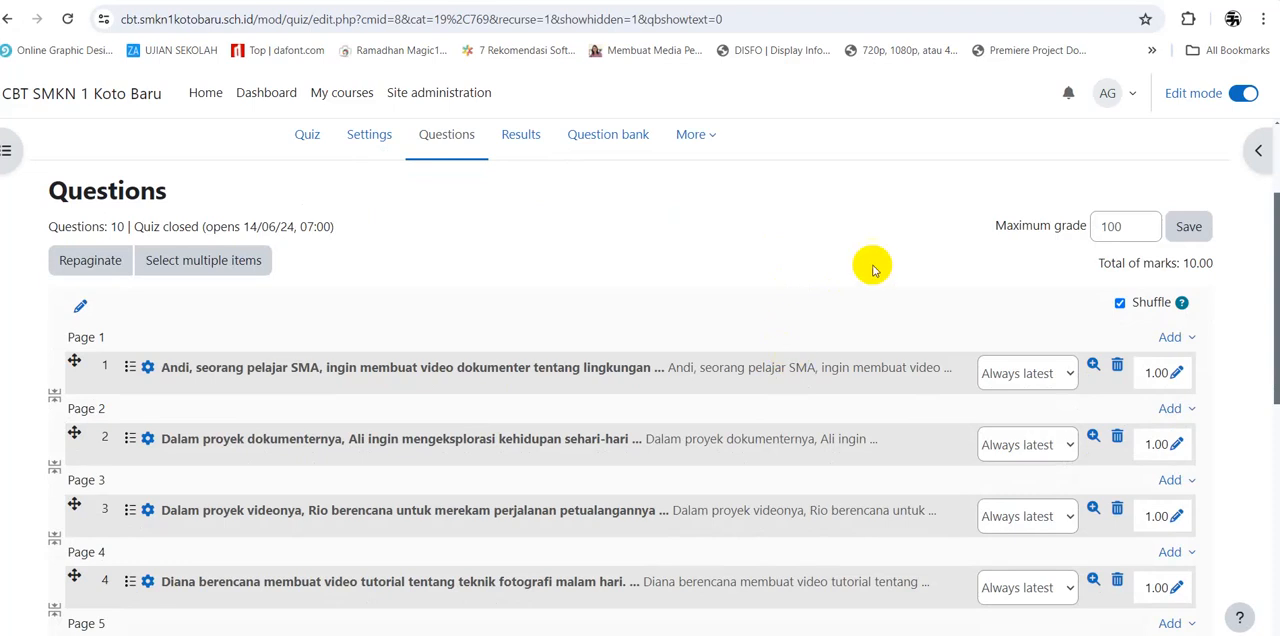
{"action": "scroll", "coordinate": [866, 394], "scroll_direction": "down", "scroll_amount": 6}
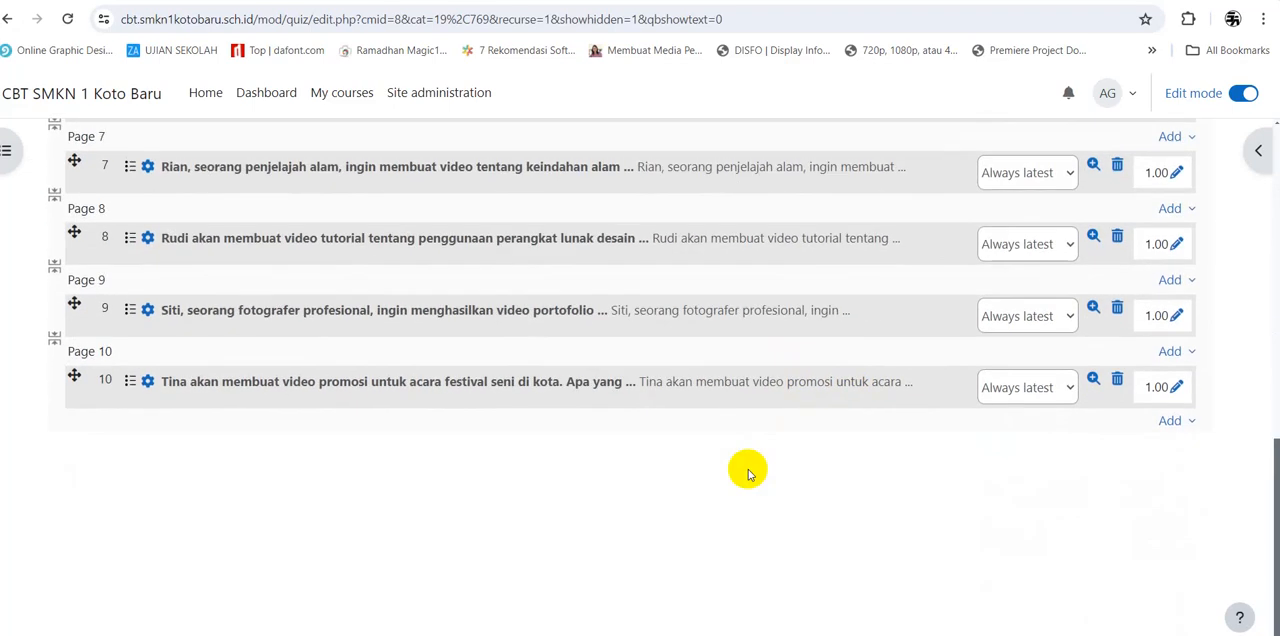
{"action": "scroll", "coordinate": [748, 473], "scroll_direction": "up", "scroll_amount": 8}
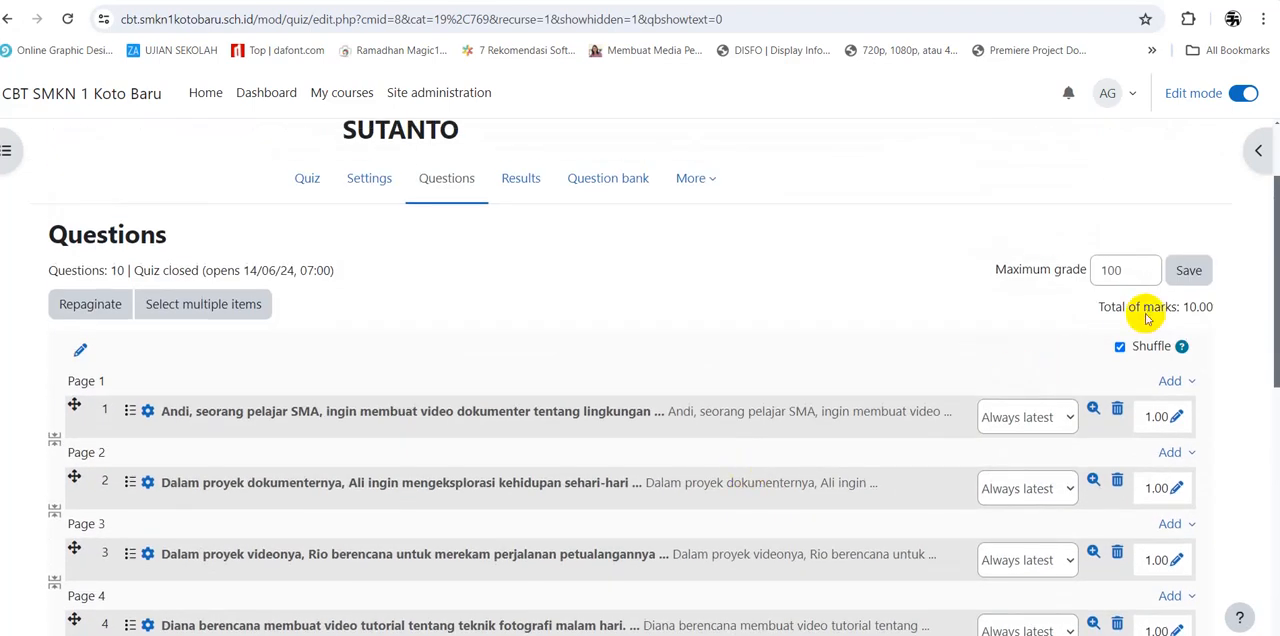
{"action": "left_click", "coordinate": [1143, 270]}
{"action": "left_click", "coordinate": [1187, 272]}
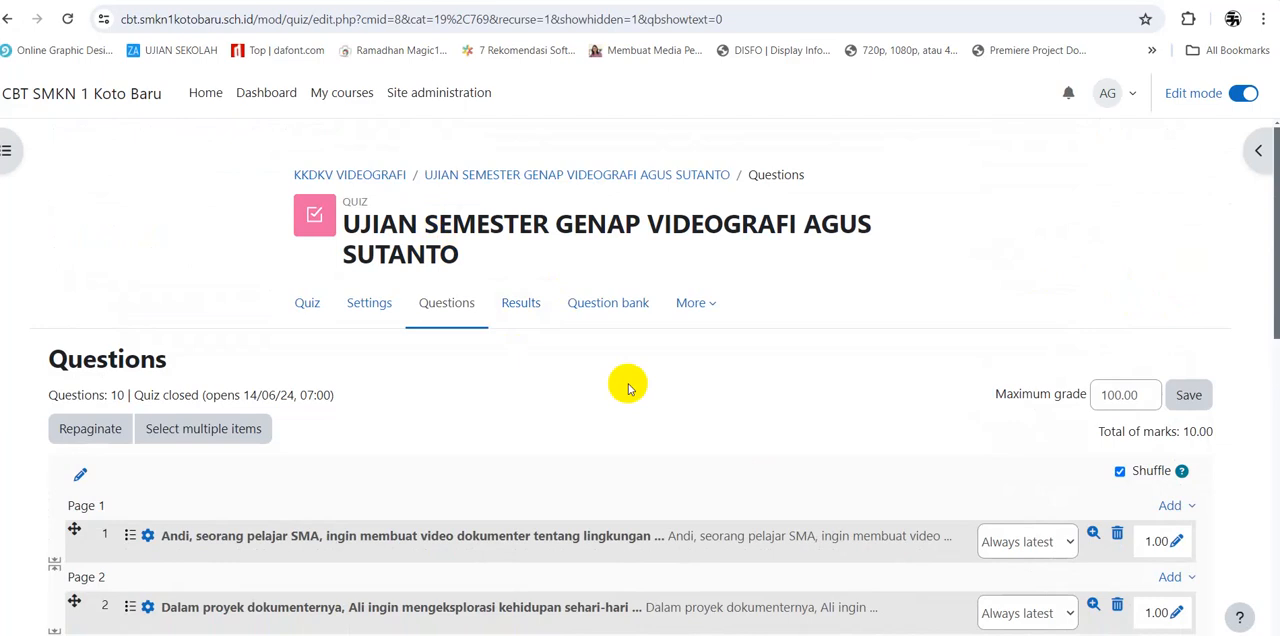
{"action": "left_click", "coordinate": [710, 310]}
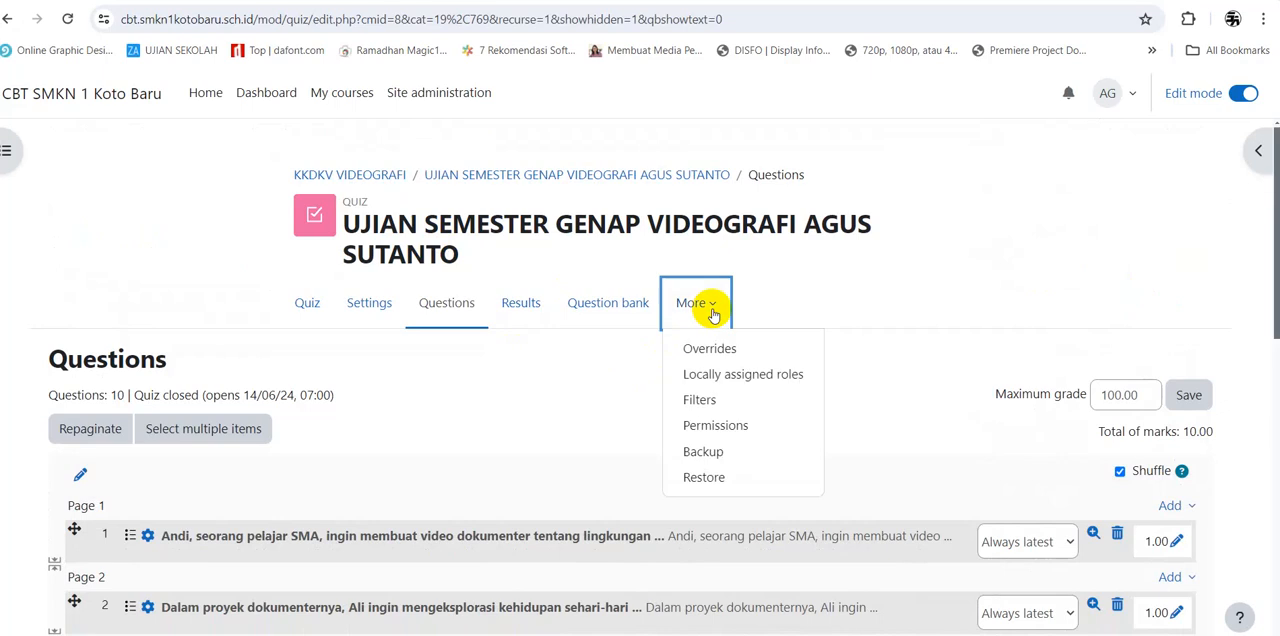
{"action": "left_click", "coordinate": [855, 308]}
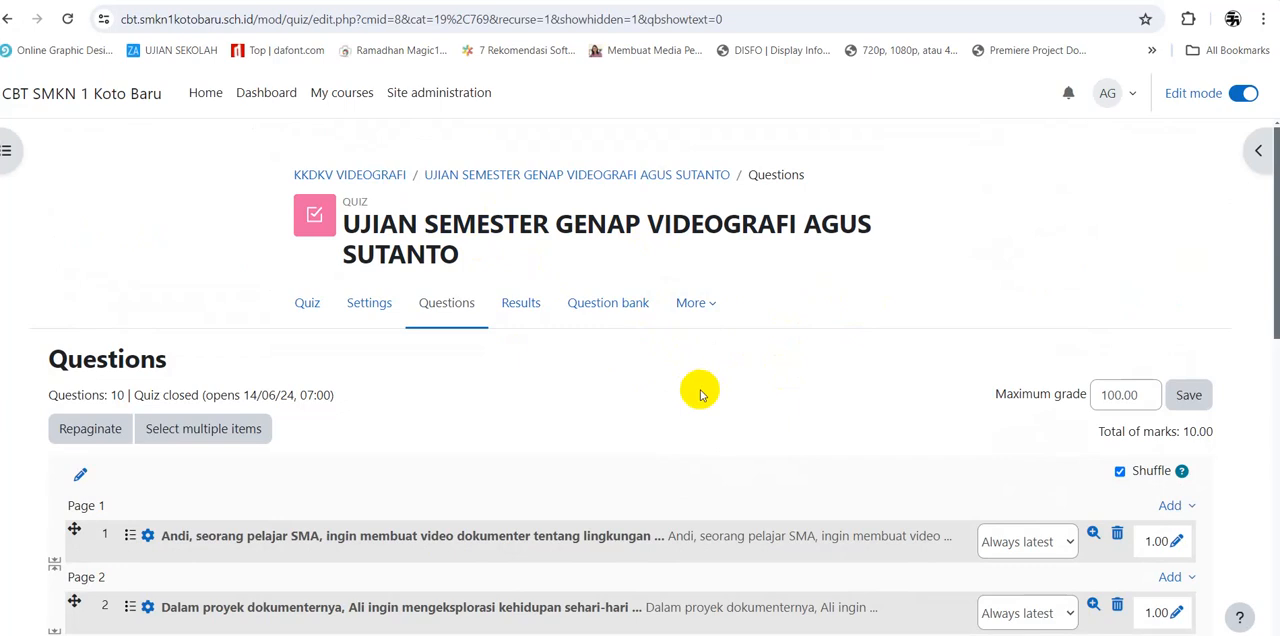
{"action": "scroll", "coordinate": [700, 393], "scroll_direction": "down", "scroll_amount": 8}
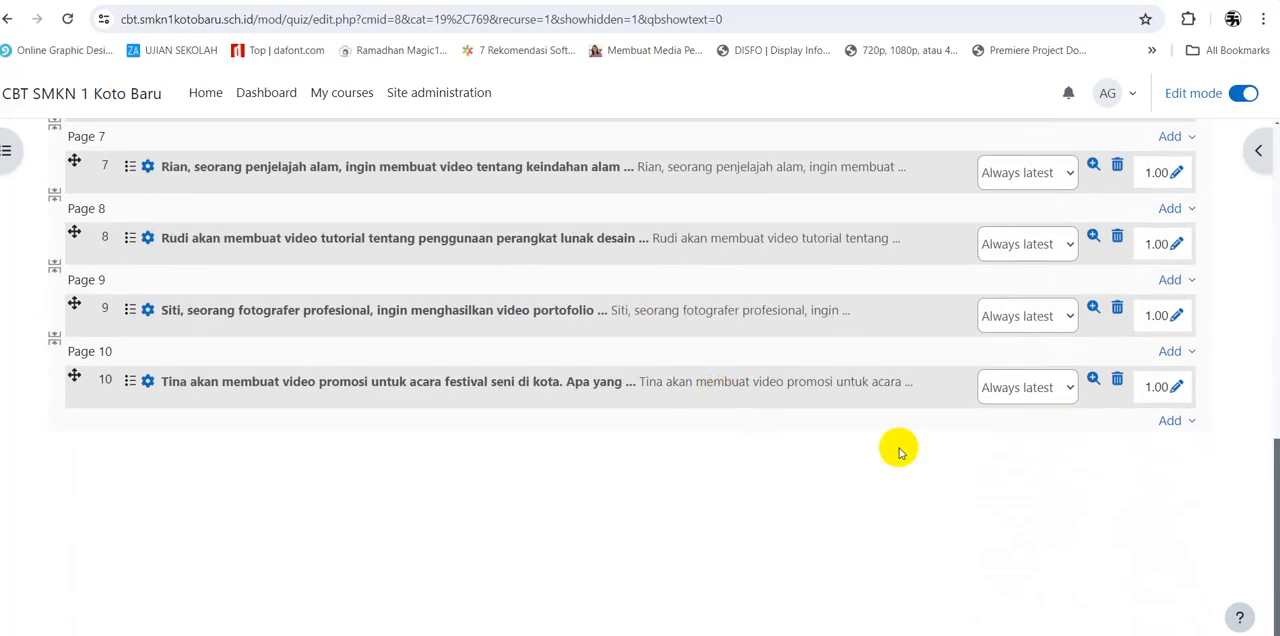
{"action": "scroll", "coordinate": [1046, 491], "scroll_direction": "up", "scroll_amount": 4}
{"action": "scroll", "coordinate": [900, 452], "scroll_direction": "down", "scroll_amount": 4}
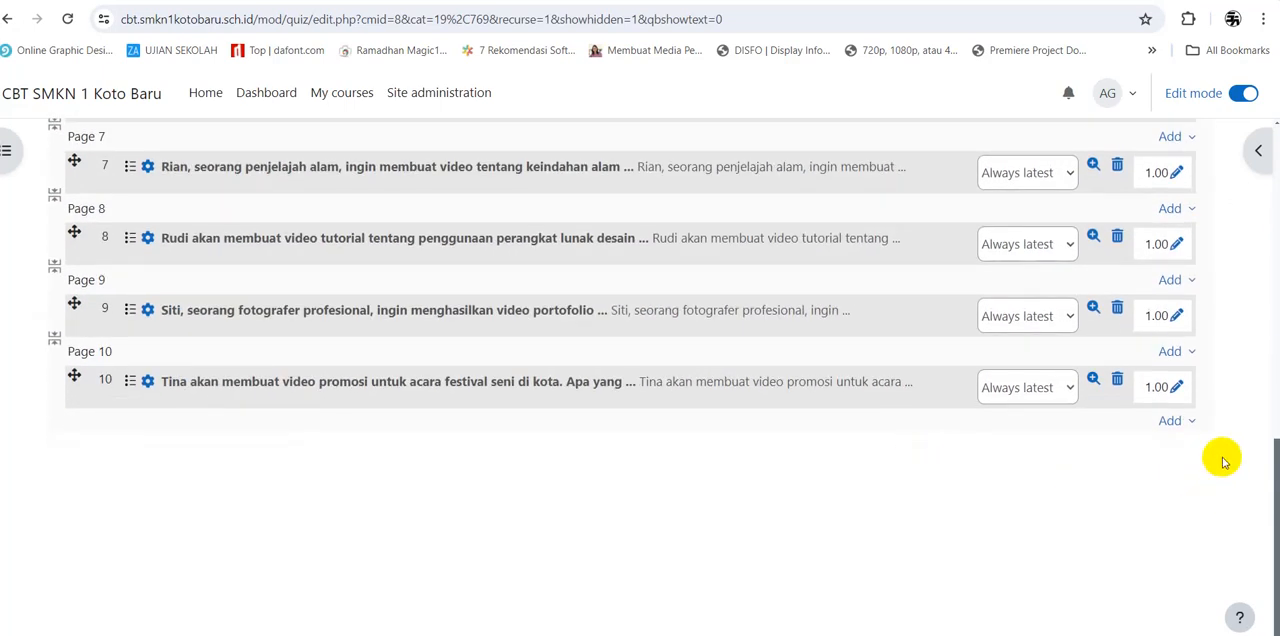
{"action": "left_click", "coordinate": [1178, 420]}
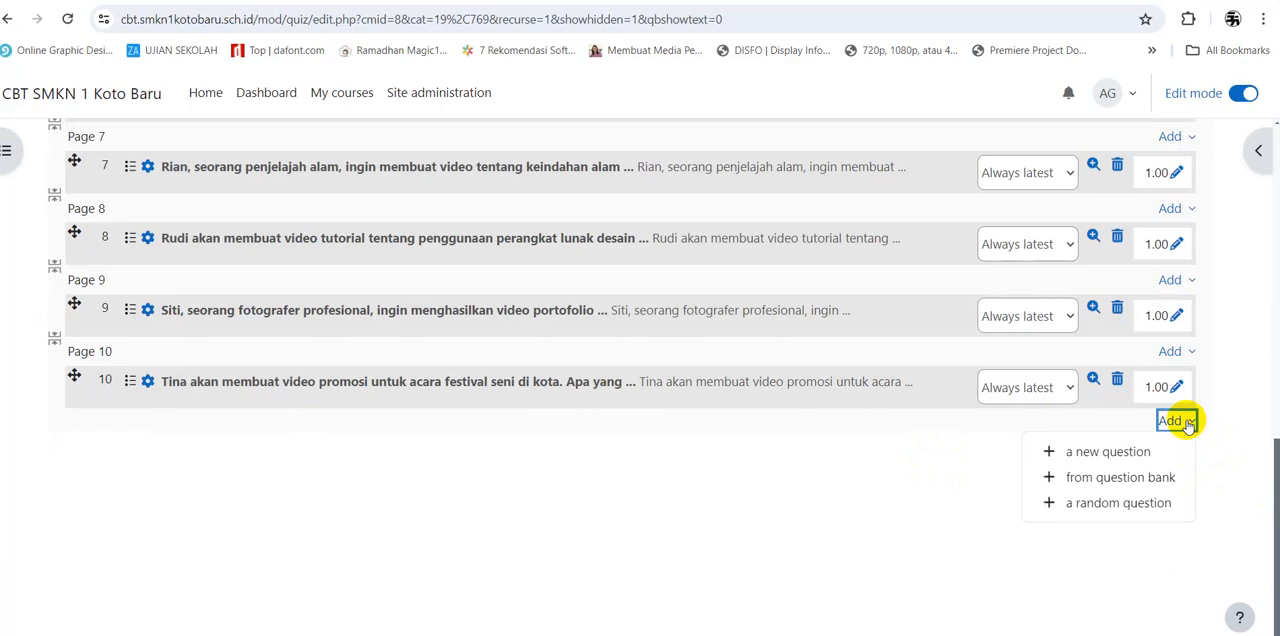
{"action": "left_click", "coordinate": [1131, 505]}
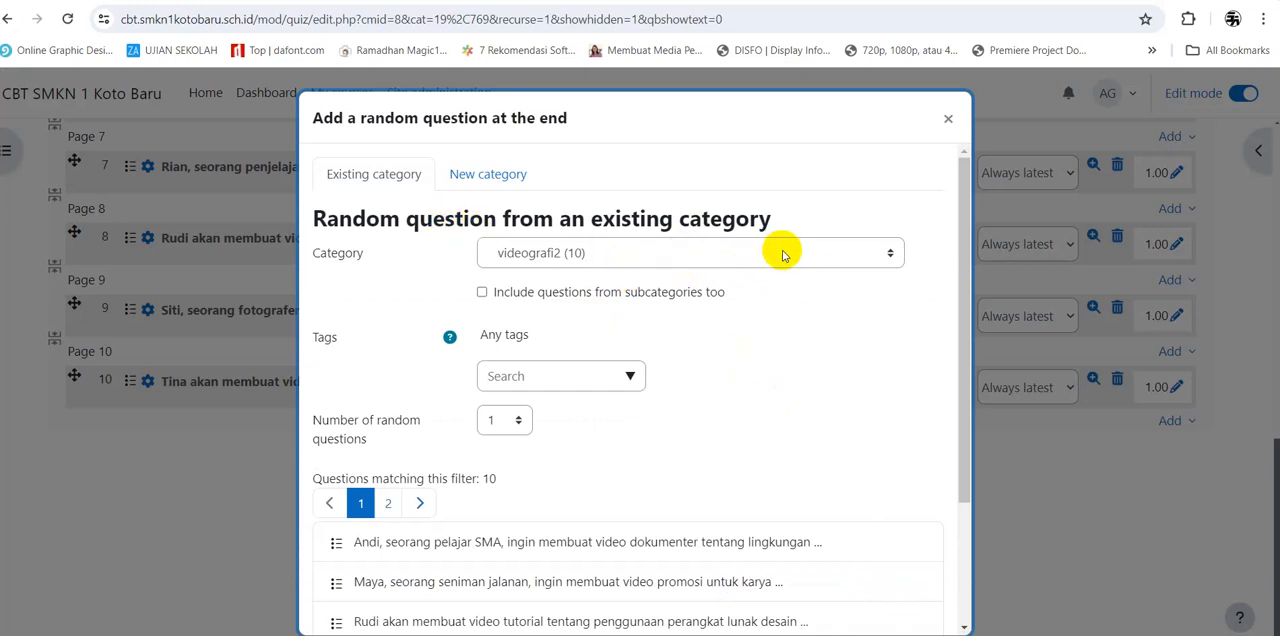
{"action": "left_click", "coordinate": [517, 421]}
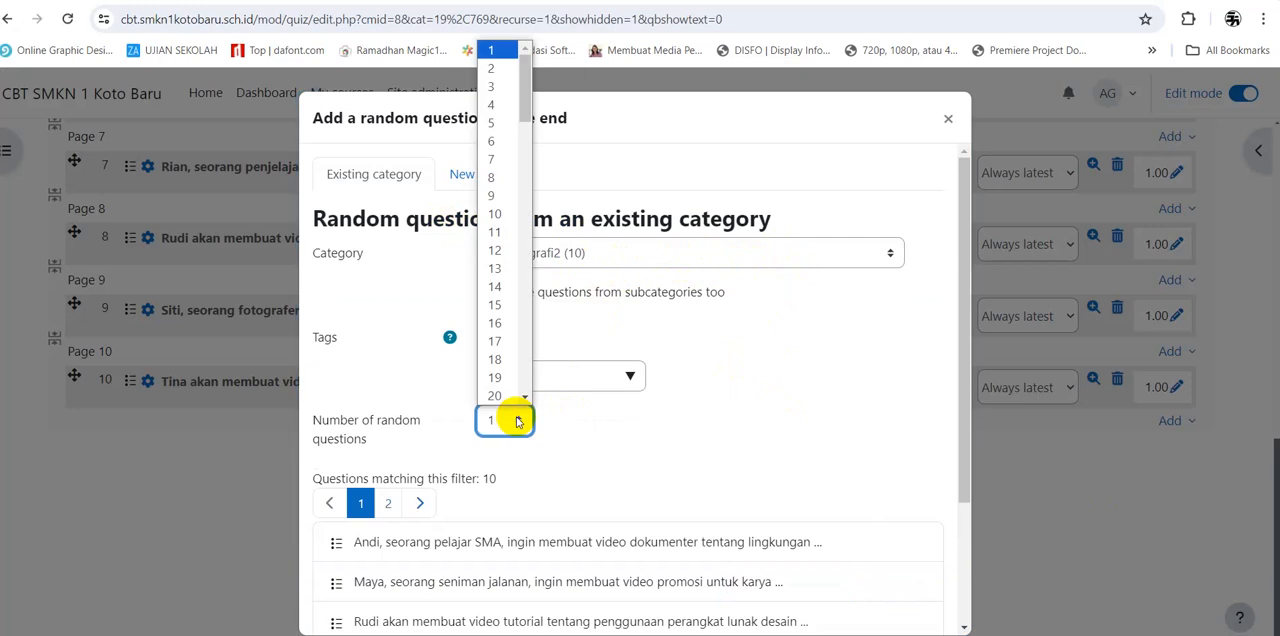
{"action": "left_click", "coordinate": [497, 123]}
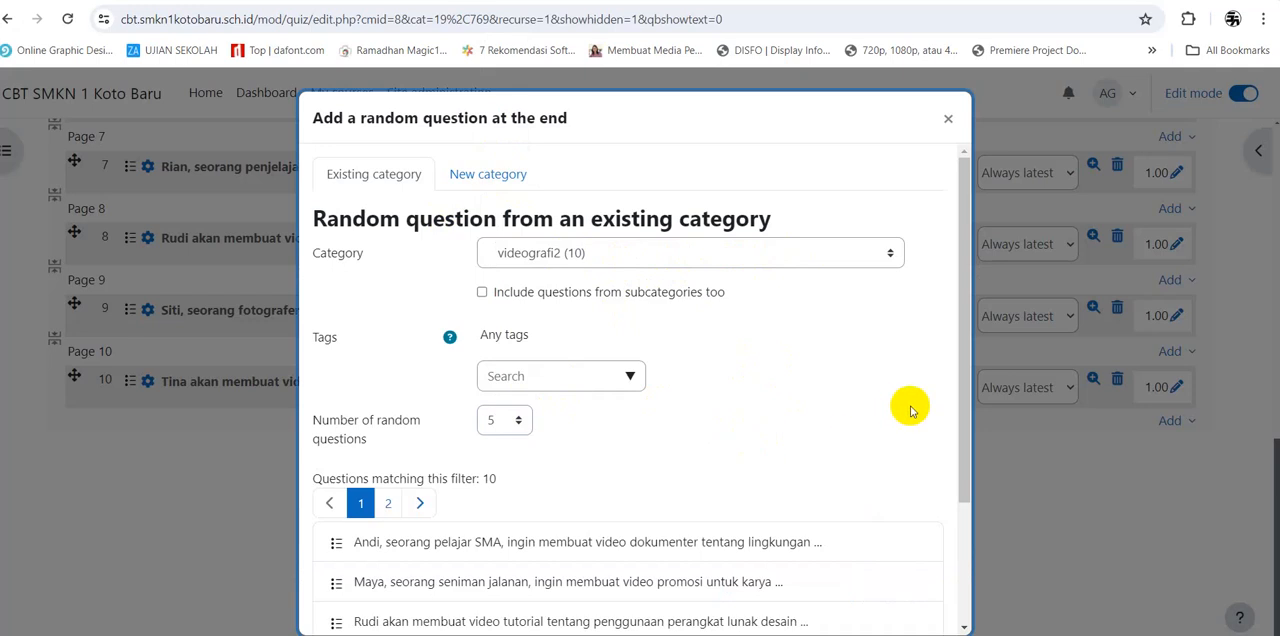
{"action": "left_click_drag", "start_coordinate": [965, 425], "coordinate": [965, 545]}
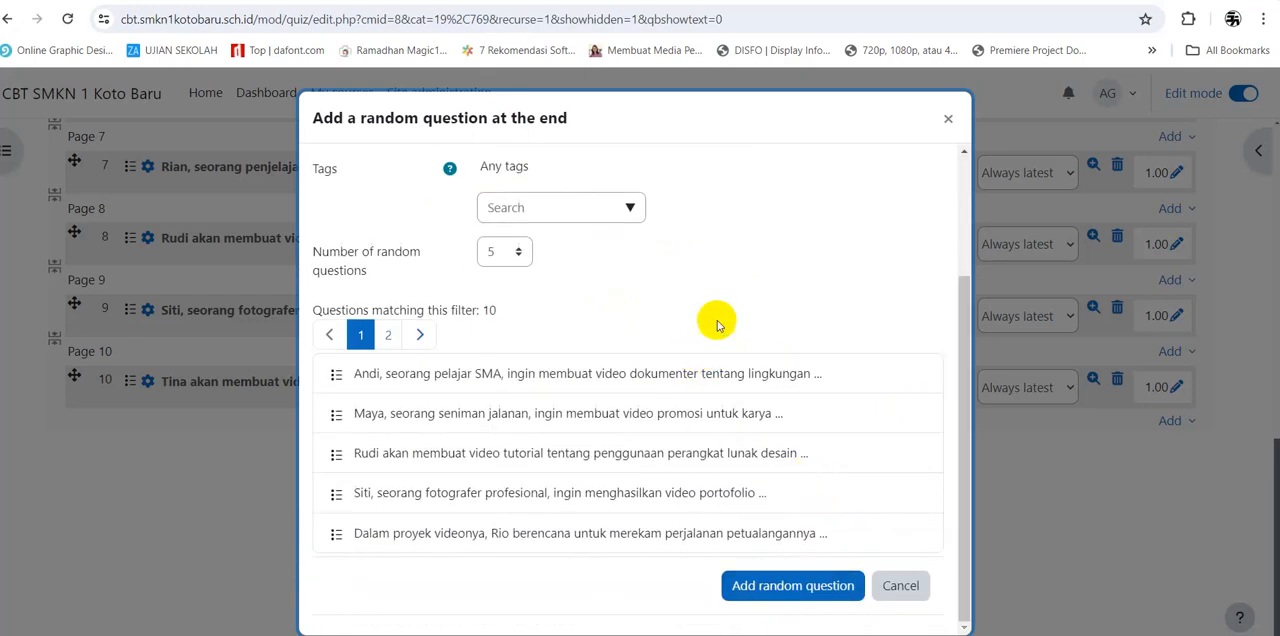
{"action": "scroll", "coordinate": [720, 318], "scroll_direction": "up", "scroll_amount": 2}
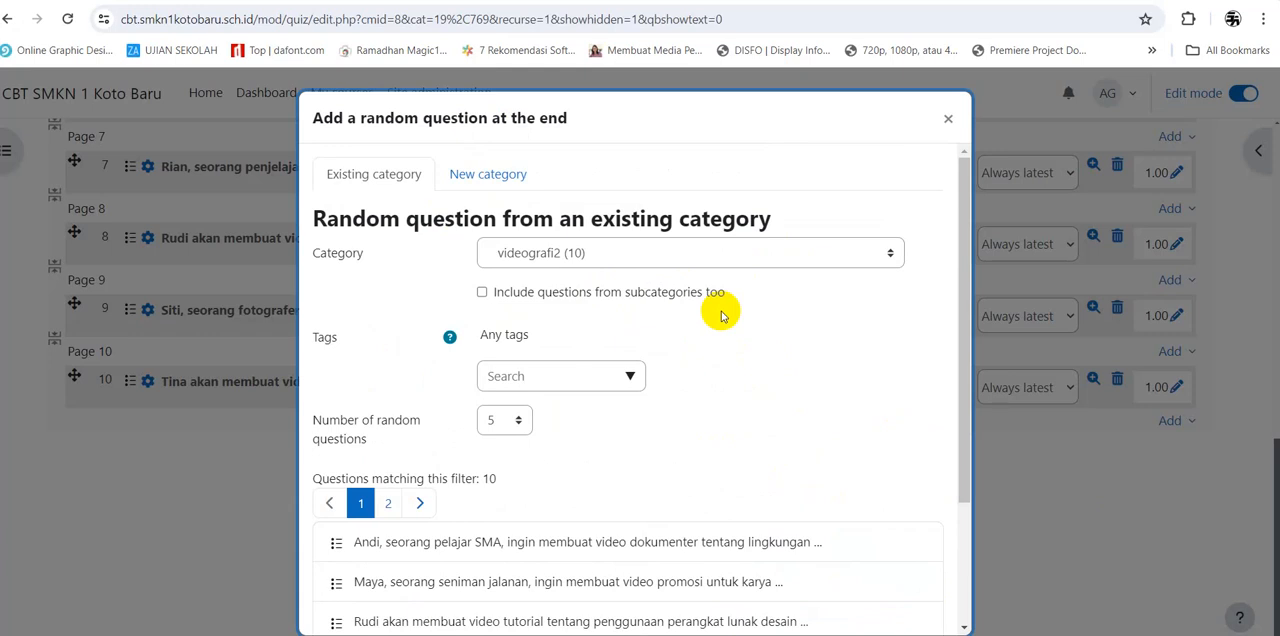
{"action": "left_click", "coordinate": [876, 251]}
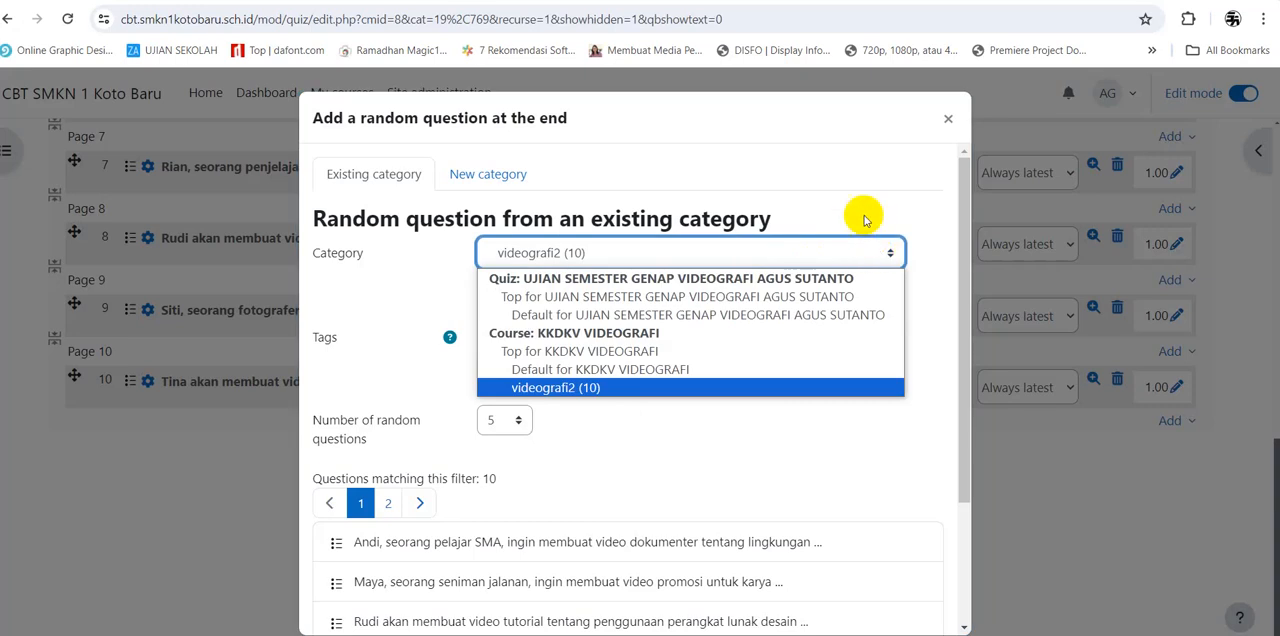
{"action": "left_click", "coordinate": [849, 176]}
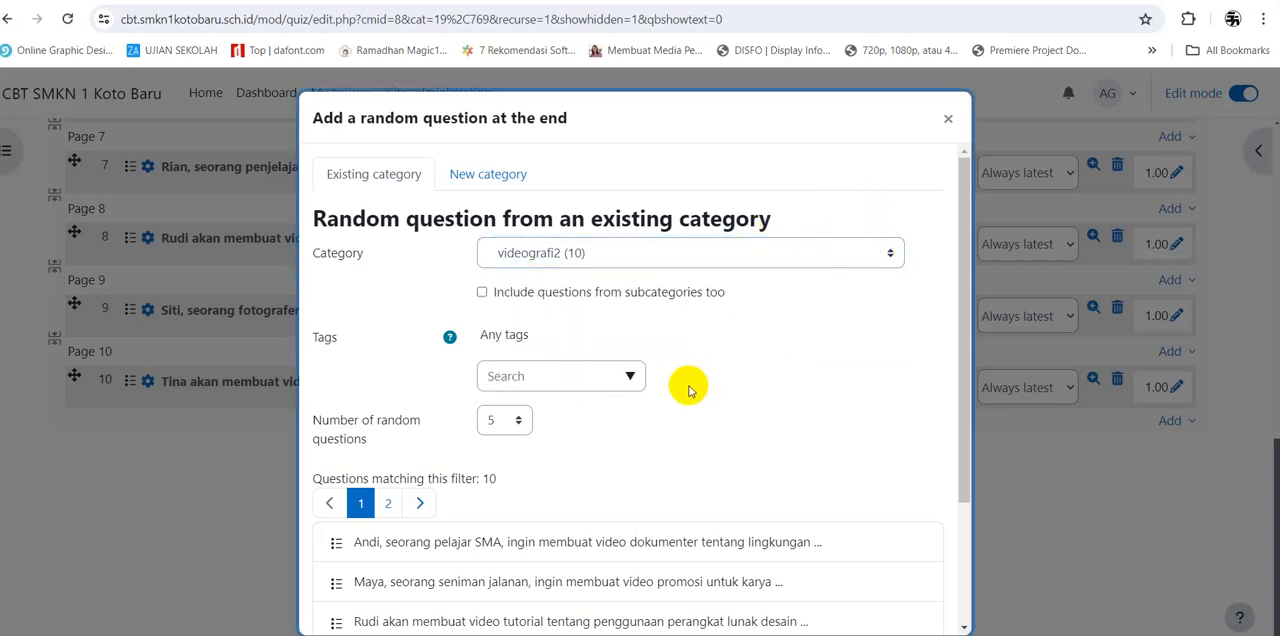
{"action": "left_click", "coordinate": [519, 420]}
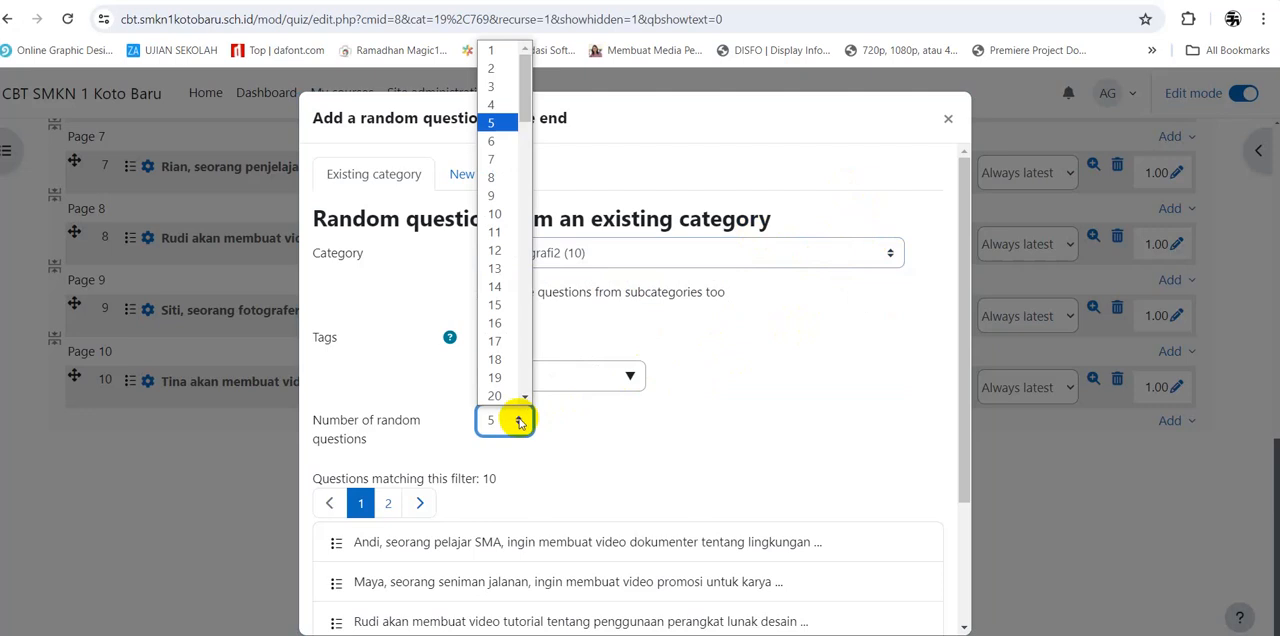
{"action": "left_click", "coordinate": [494, 198]}
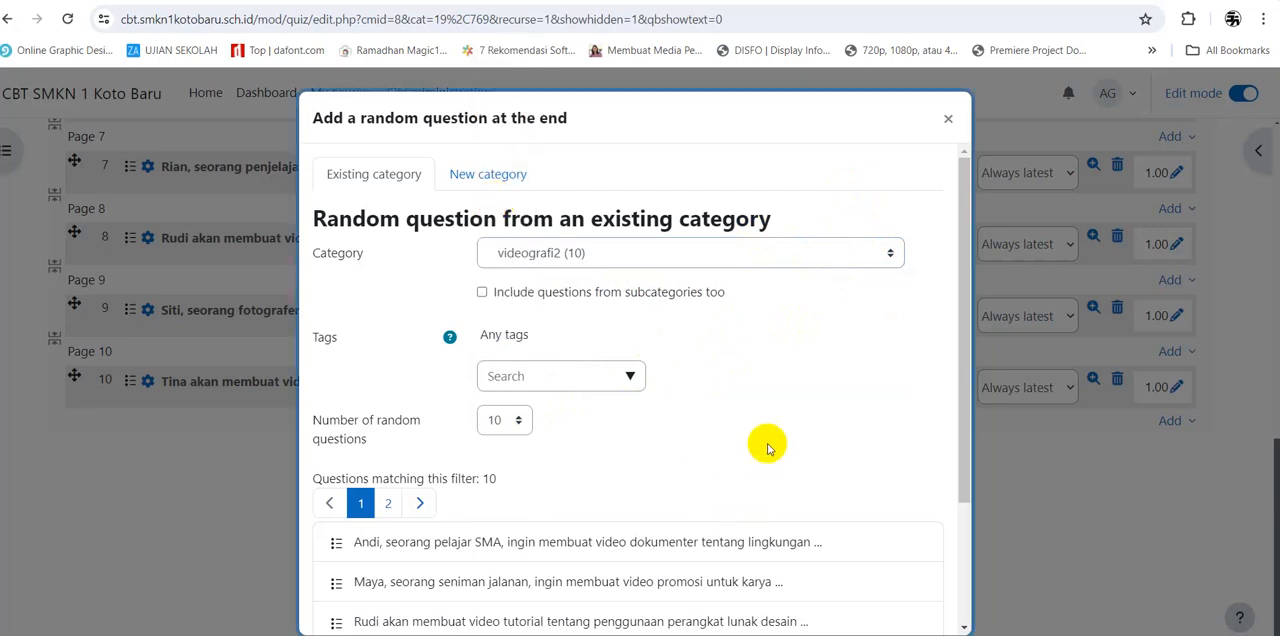
{"action": "left_click_drag", "start_coordinate": [966, 335], "coordinate": [963, 392]}
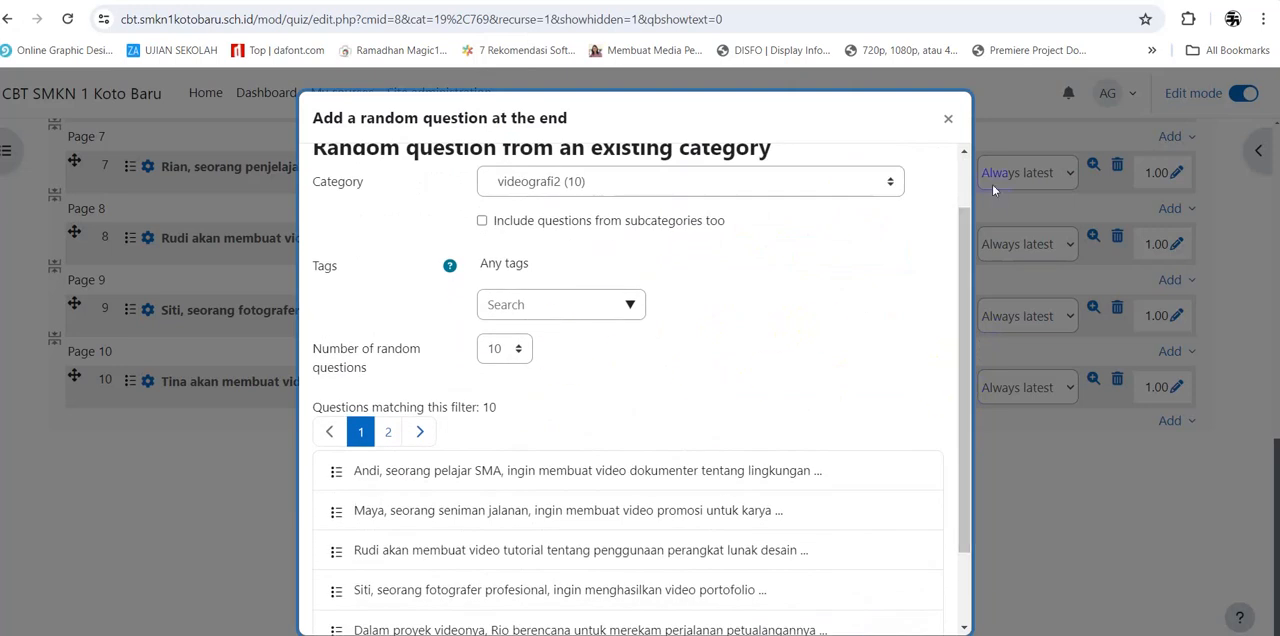
{"action": "left_click_drag", "start_coordinate": [966, 311], "coordinate": [950, 366]}
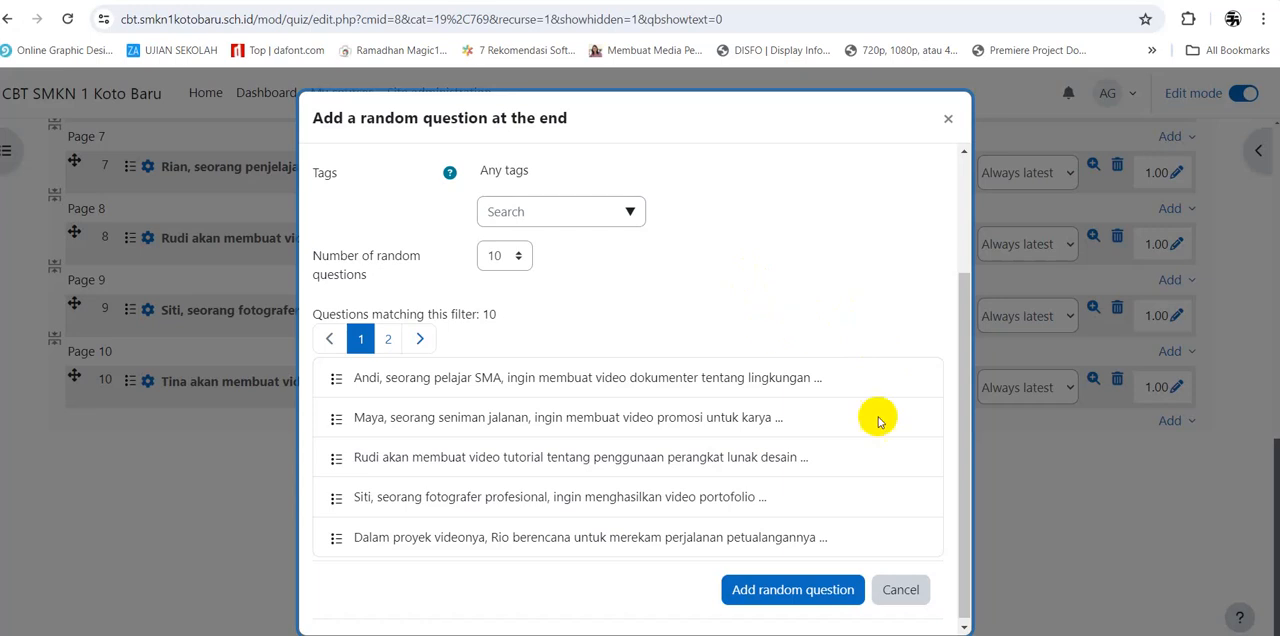
{"action": "left_click", "coordinate": [947, 119]}
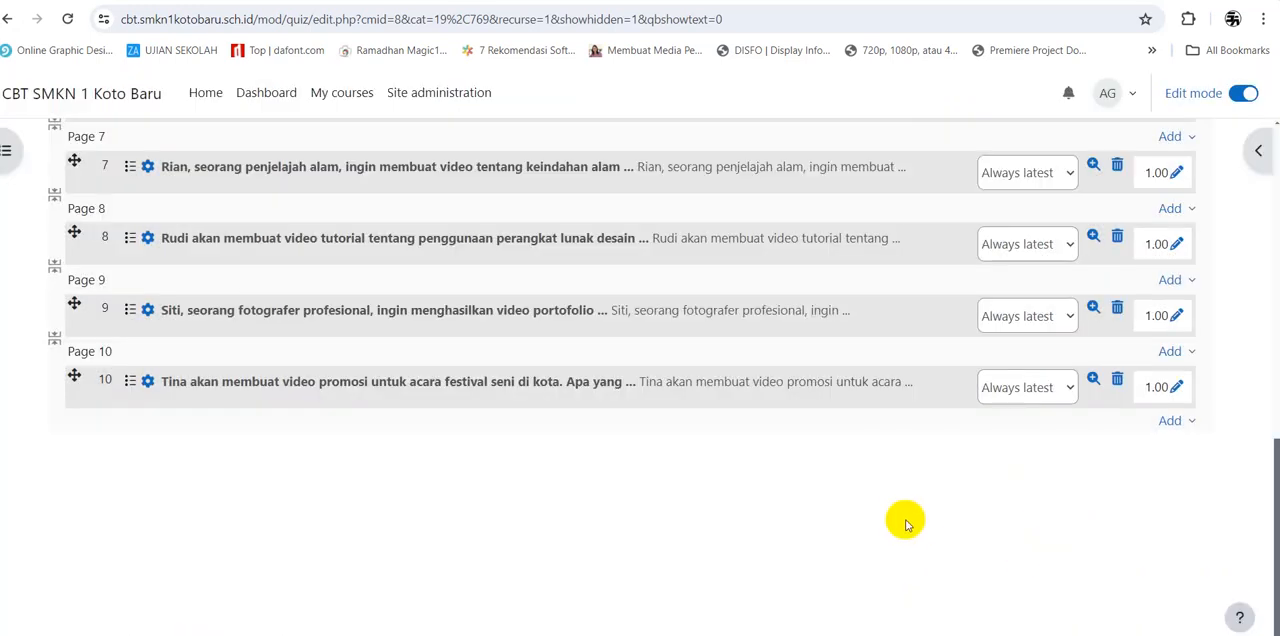
- Look over the quiz's question list and check the opening dates, allowed attempts and time limit on the quiz's overview page
{"action": "scroll", "coordinate": [901, 522], "scroll_direction": "up", "scroll_amount": 2}
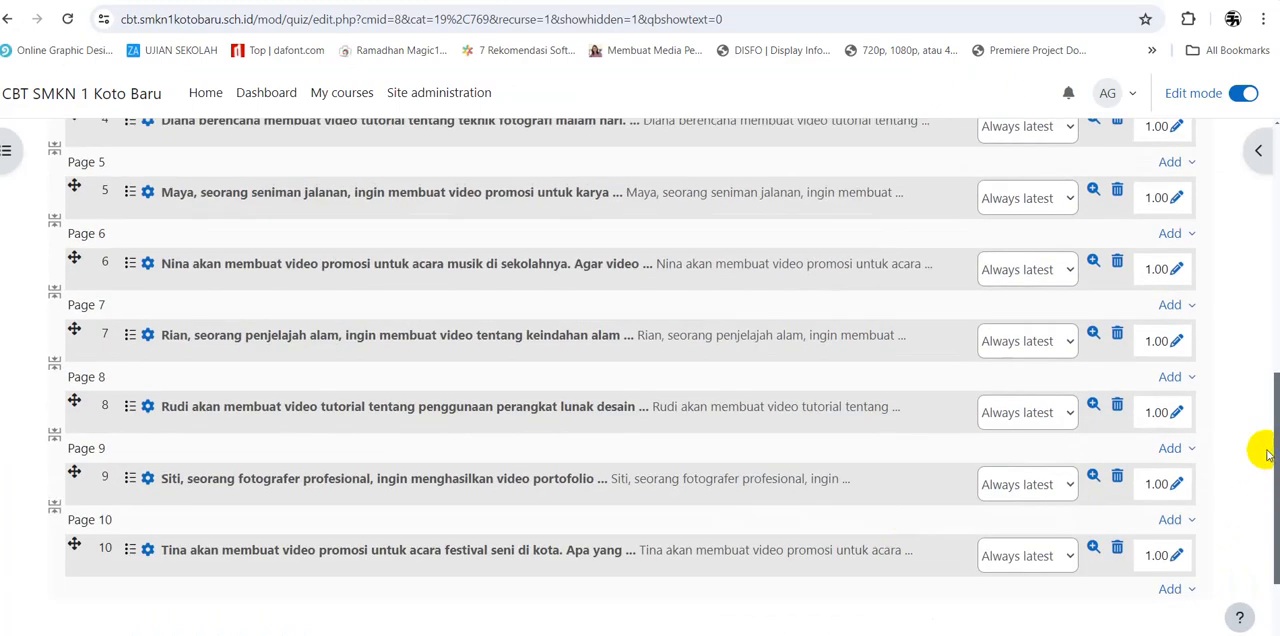
{"action": "left_click_drag", "start_coordinate": [1272, 447], "coordinate": [1272, 308]}
{"action": "scroll", "coordinate": [640, 380], "scroll_direction": "up", "scroll_amount": 3}
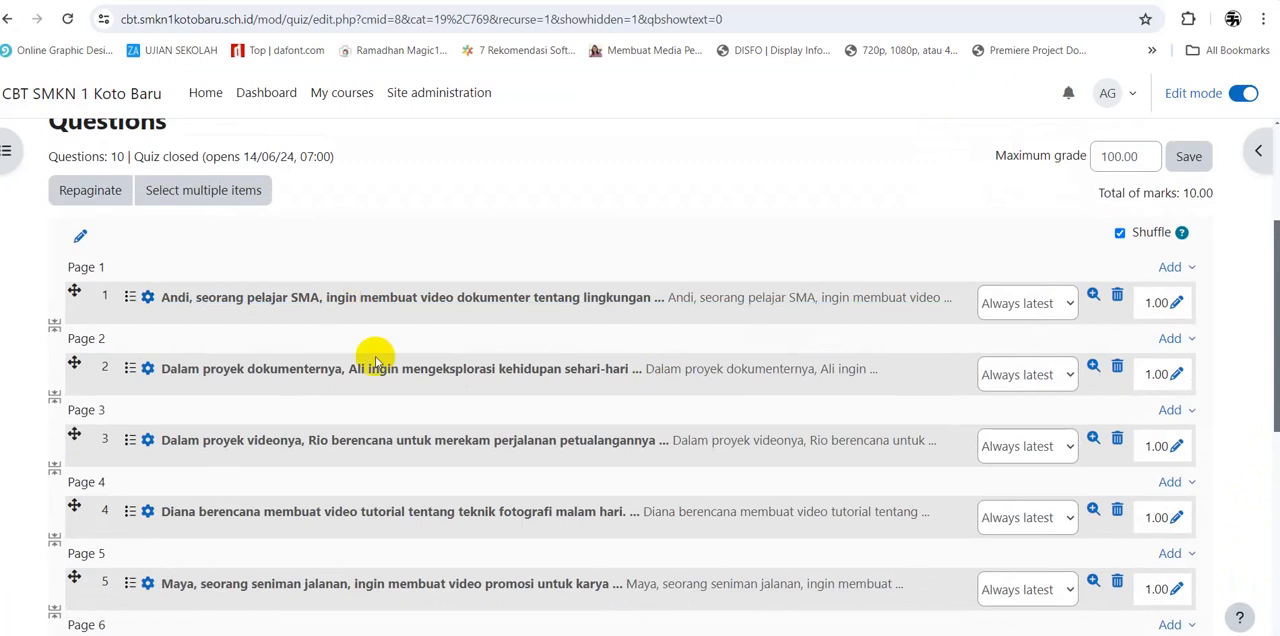
{"action": "scroll", "coordinate": [670, 590], "scroll_direction": "down", "scroll_amount": 4}
{"action": "scroll", "coordinate": [670, 590], "scroll_direction": "down", "scroll_amount": 2}
{"action": "scroll", "coordinate": [670, 590], "scroll_direction": "up", "scroll_amount": 10}
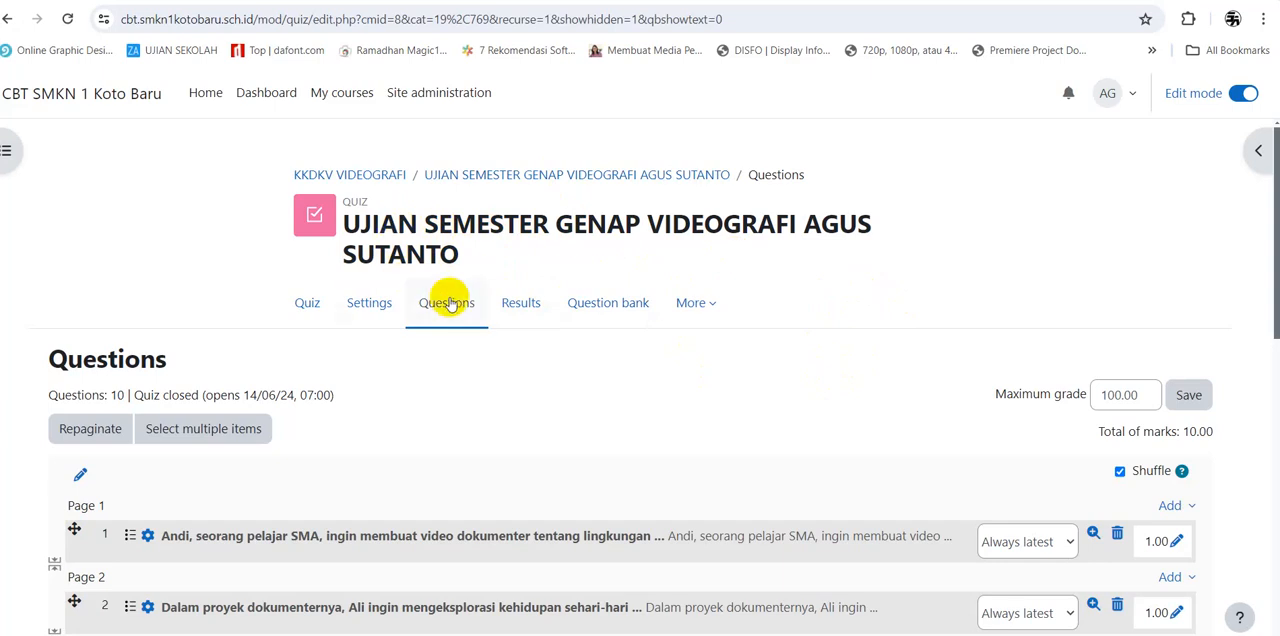
{"action": "left_click", "coordinate": [521, 176]}
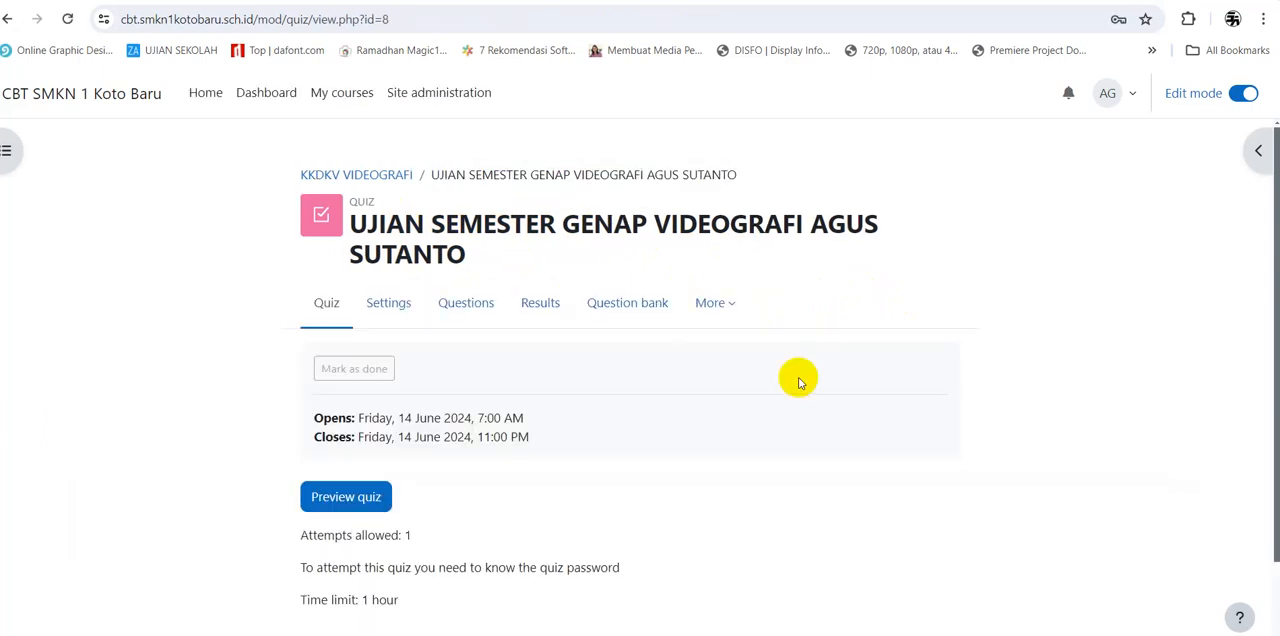
{"action": "scroll", "coordinate": [798, 382], "scroll_direction": "down", "scroll_amount": 2}
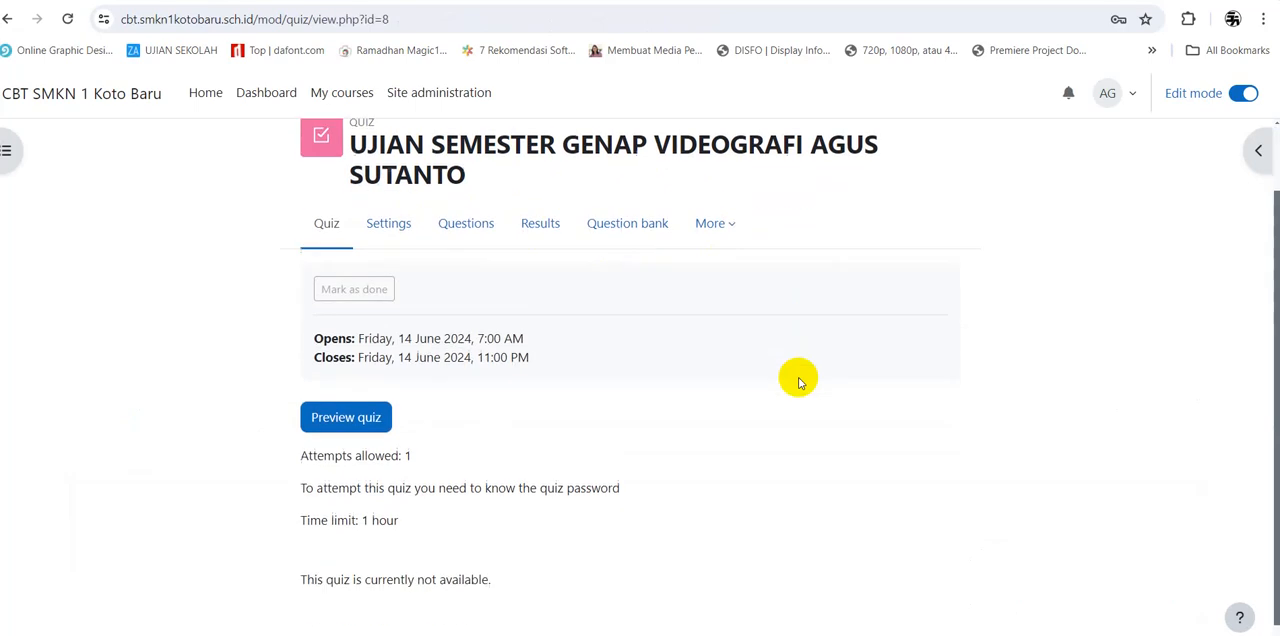
{"action": "scroll", "coordinate": [798, 382], "scroll_direction": "up", "scroll_amount": 2}
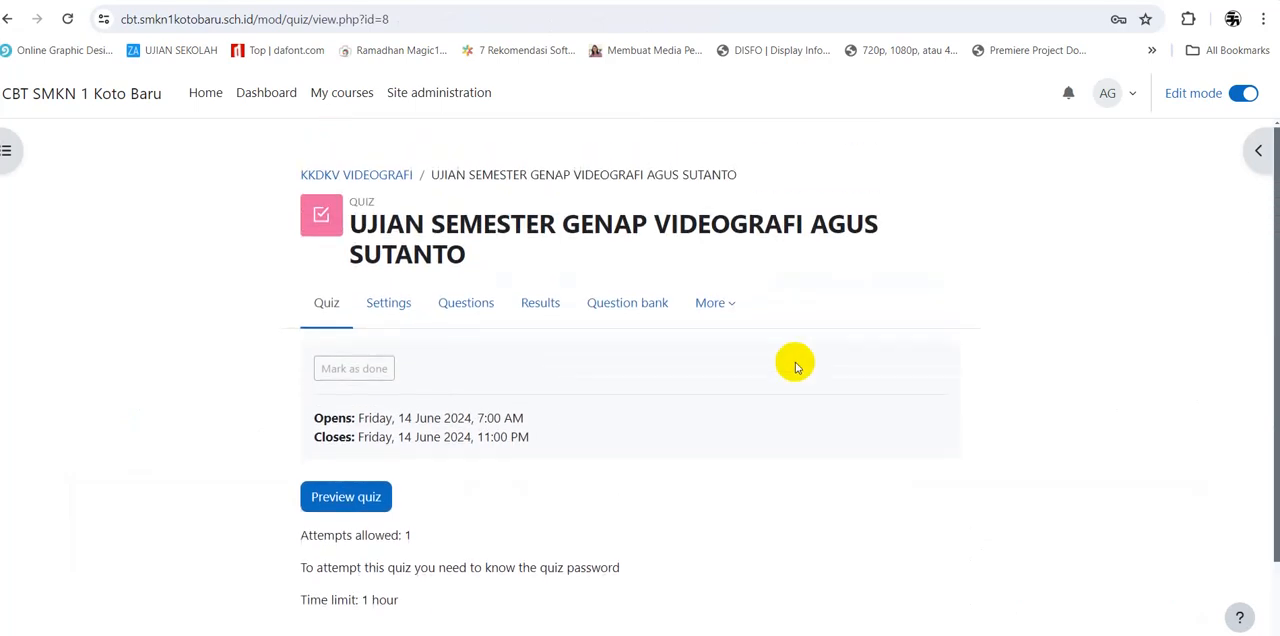
{"action": "left_click", "coordinate": [733, 305]}
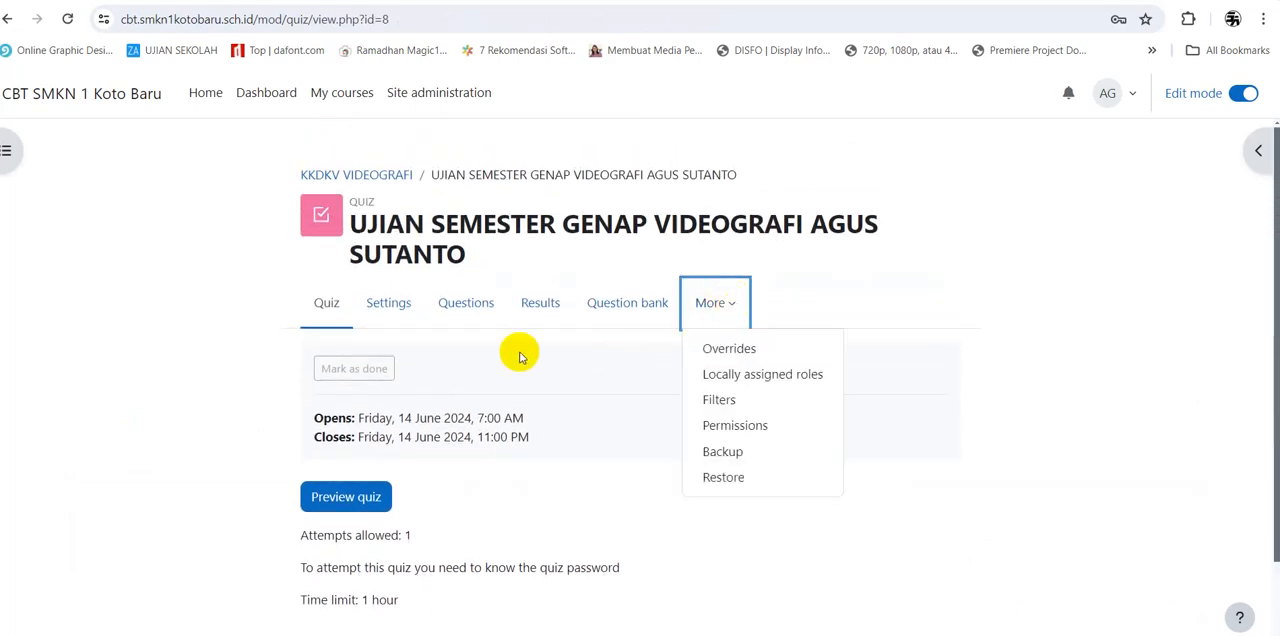
{"action": "left_click", "coordinate": [555, 270]}
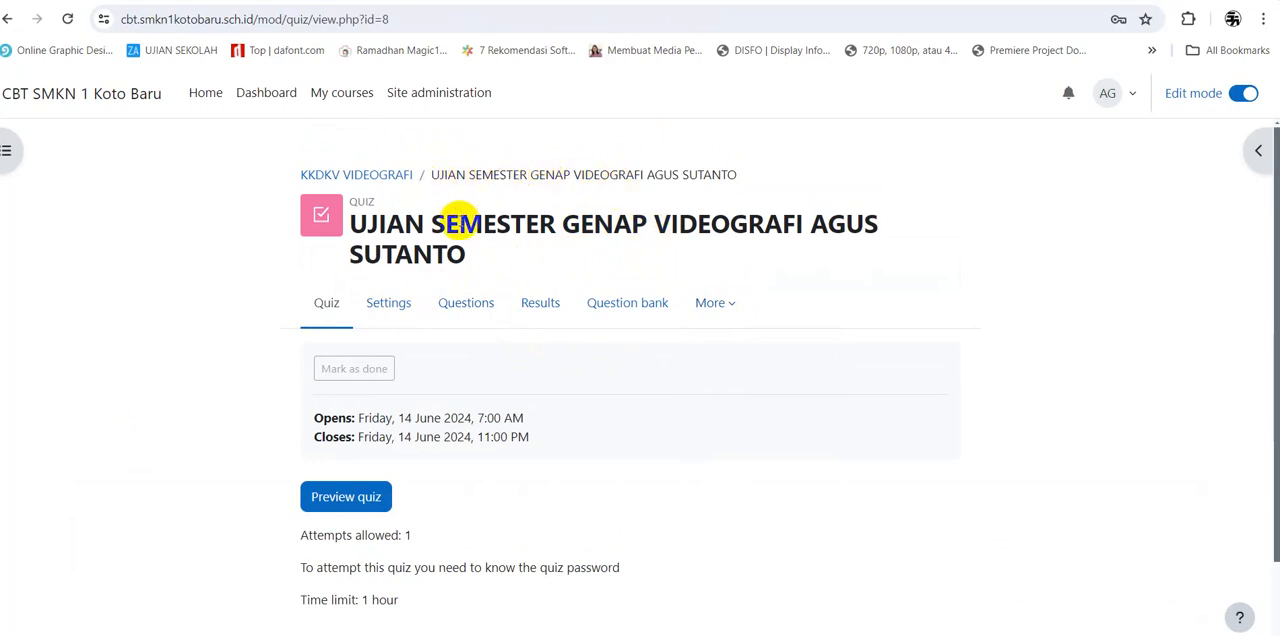
- Return to the KKDKV VIDEOGRAFI course and start enrolling users from its participants page
{"action": "left_click", "coordinate": [369, 177]}
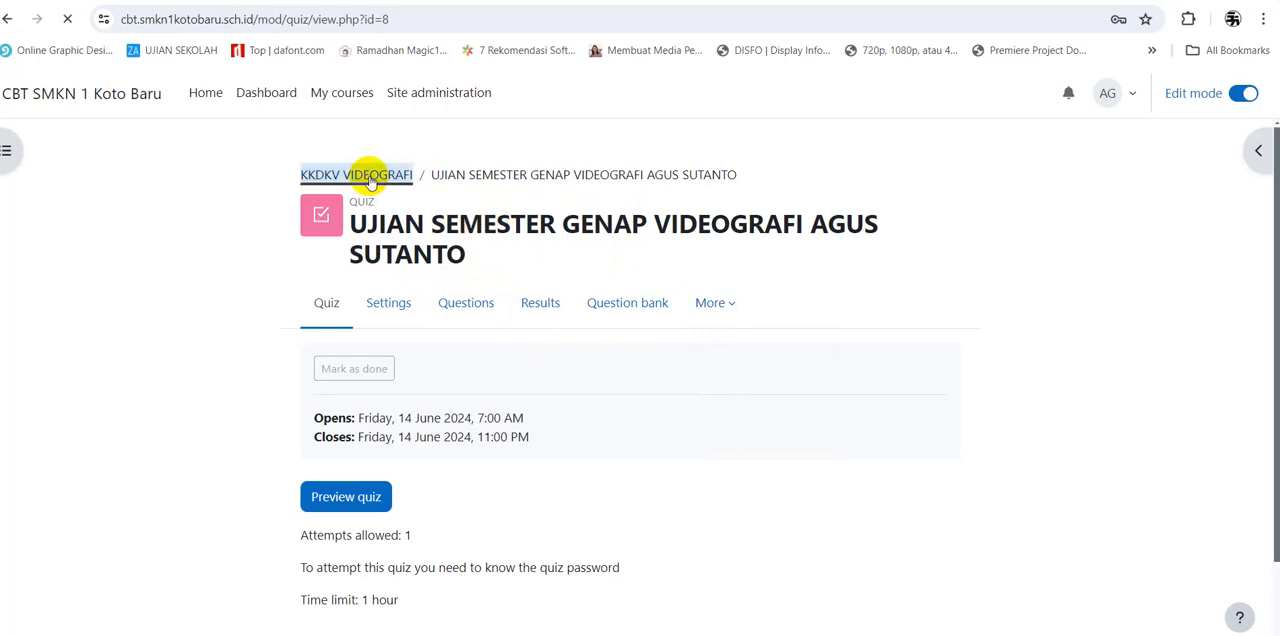
{"action": "scroll", "coordinate": [865, 330], "scroll_direction": "up", "scroll_amount": 2}
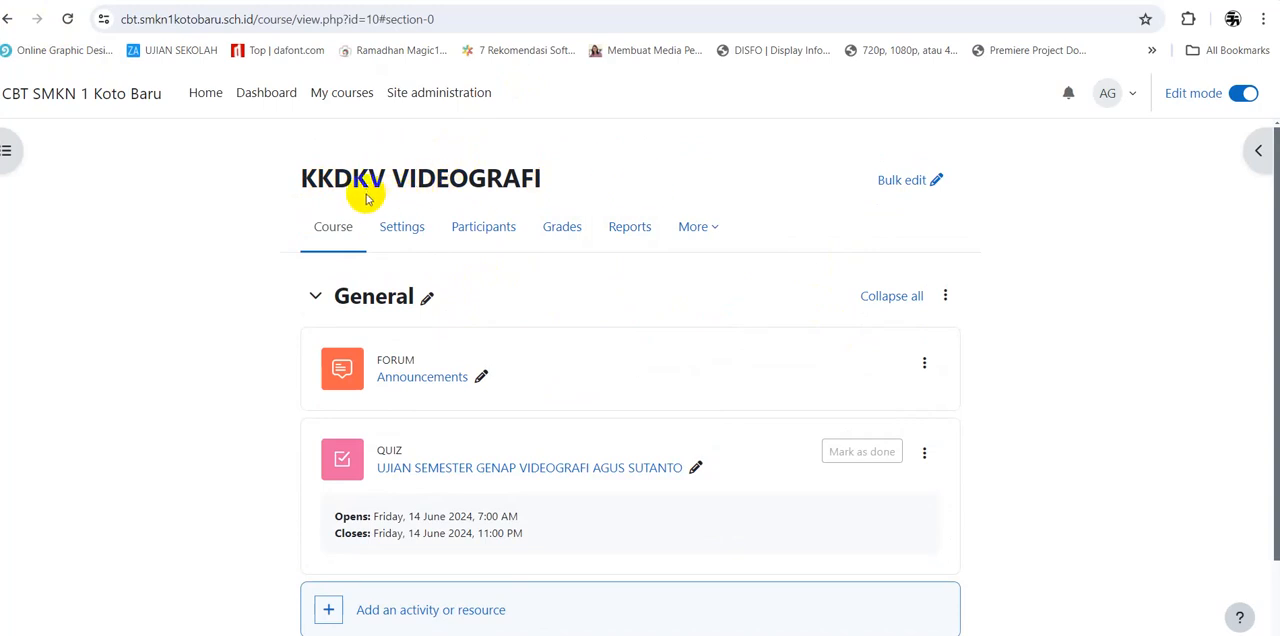
{"action": "left_click", "coordinate": [484, 227]}
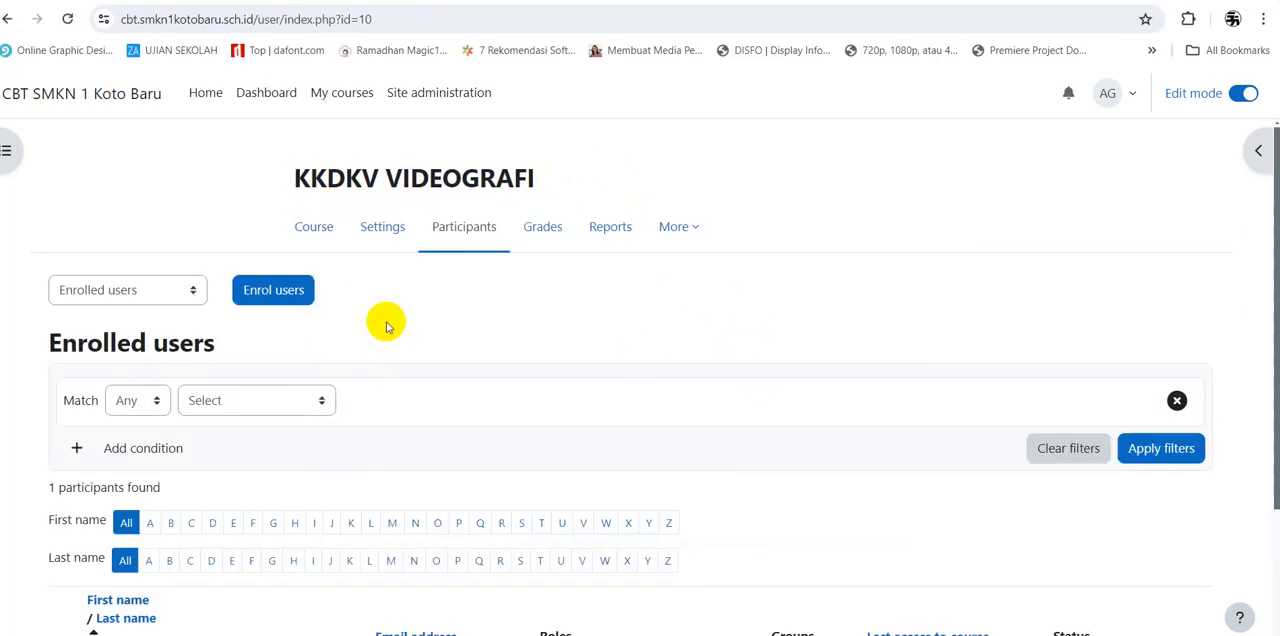
{"action": "left_click", "coordinate": [285, 300]}
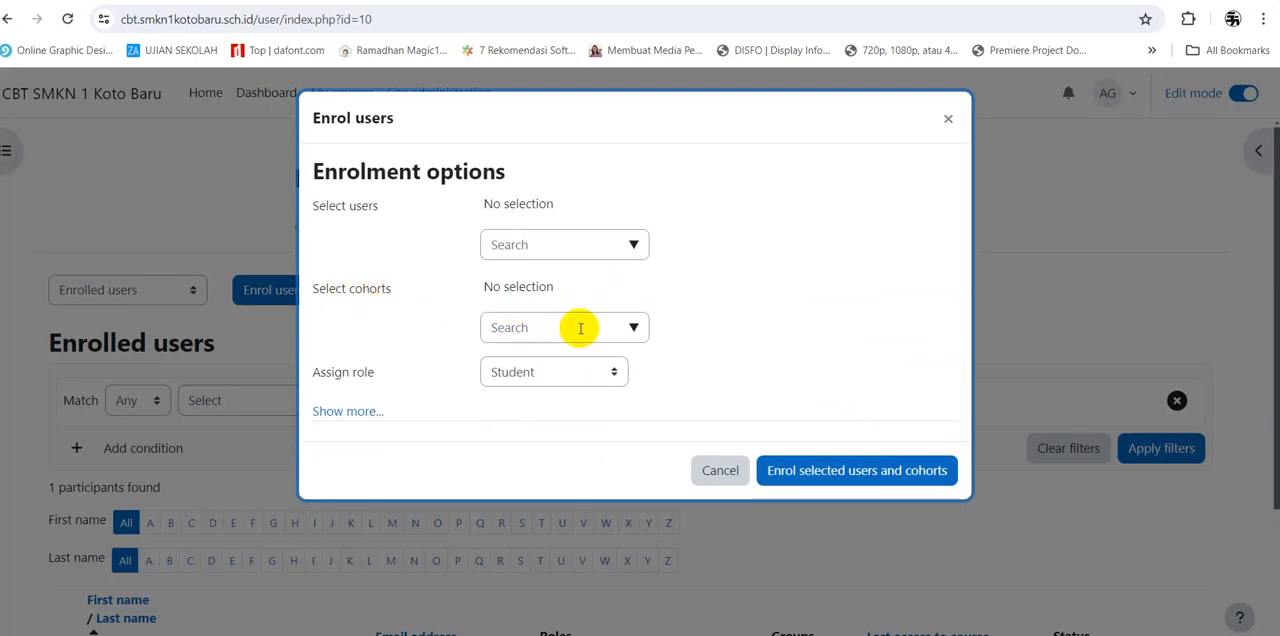
- Enrol the cohorts XI DKV 1 and XI DKV 2 with the Student role and look over the participants list
{"action": "left_click", "coordinate": [581, 327]}
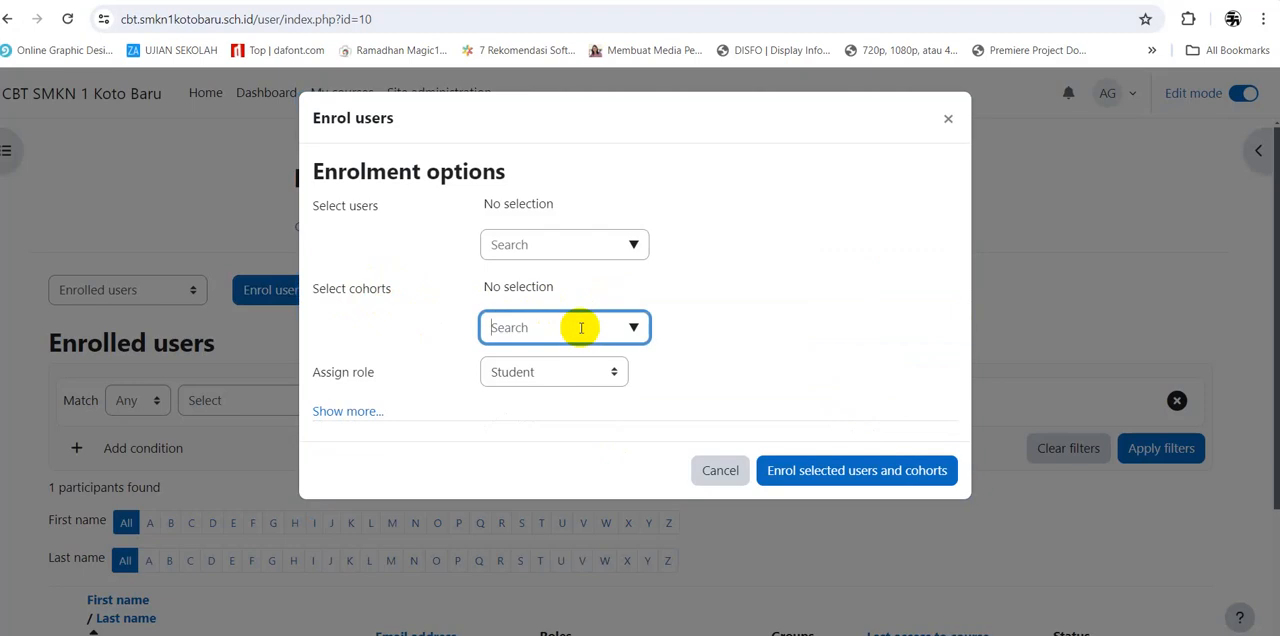
{"action": "type", "text": "XI"}
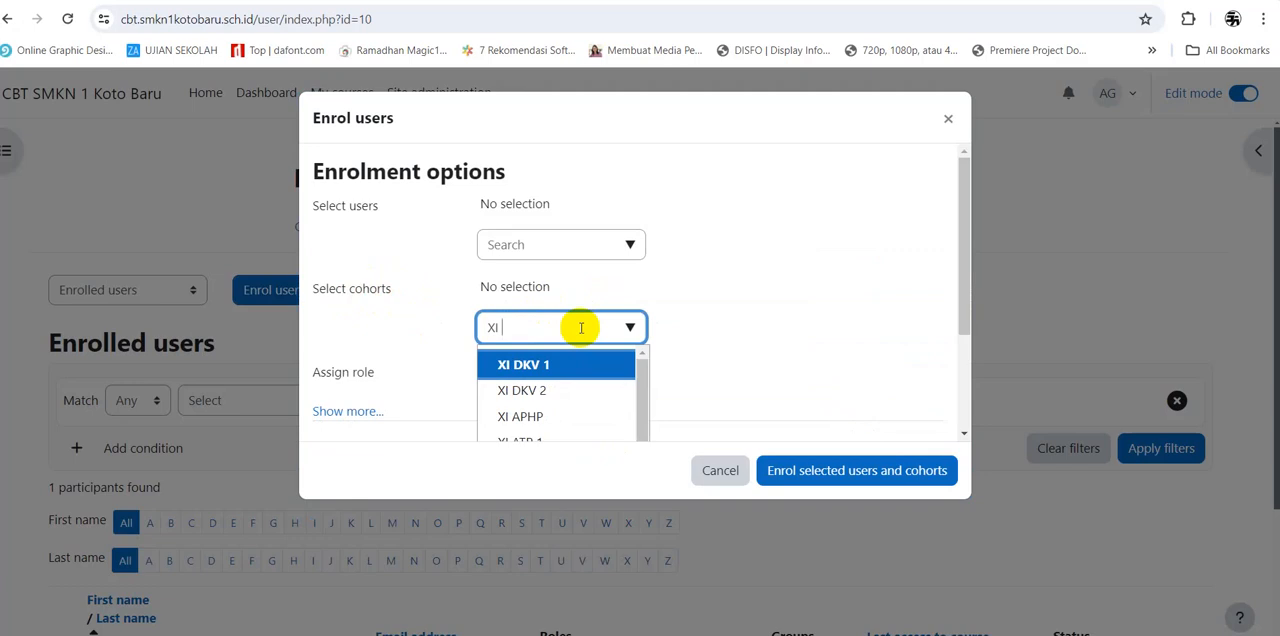
{"action": "left_click", "coordinate": [545, 366]}
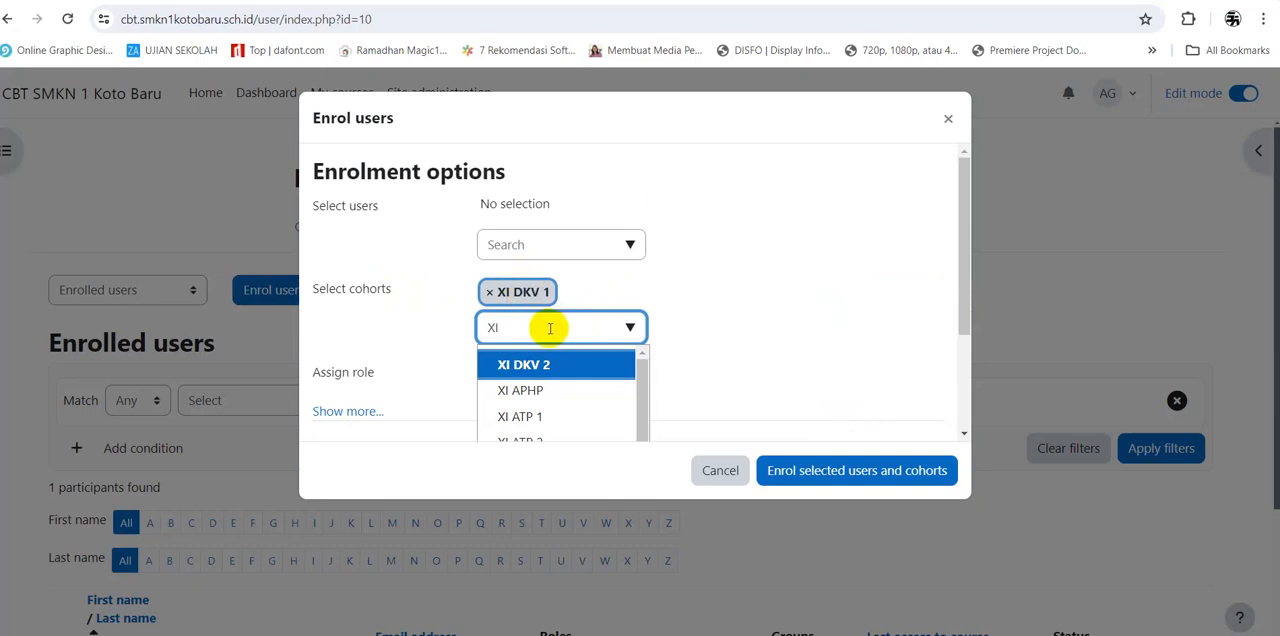
{"action": "left_click", "coordinate": [529, 366]}
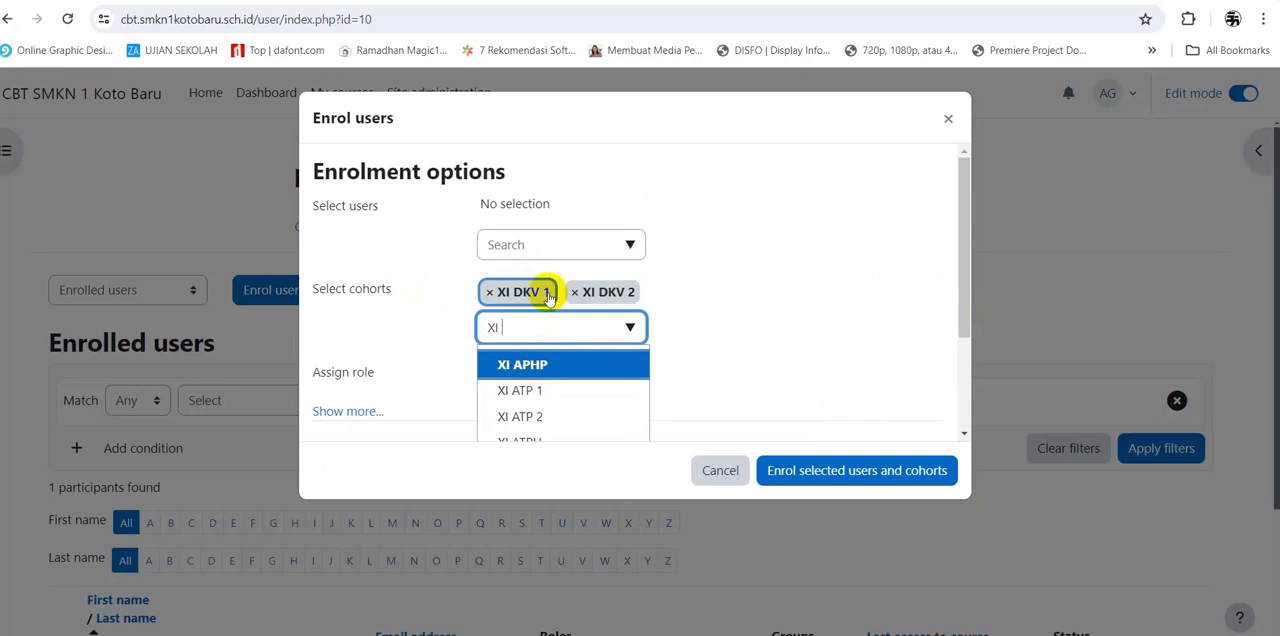
{"action": "left_click_drag", "start_coordinate": [963, 277], "coordinate": [962, 330]}
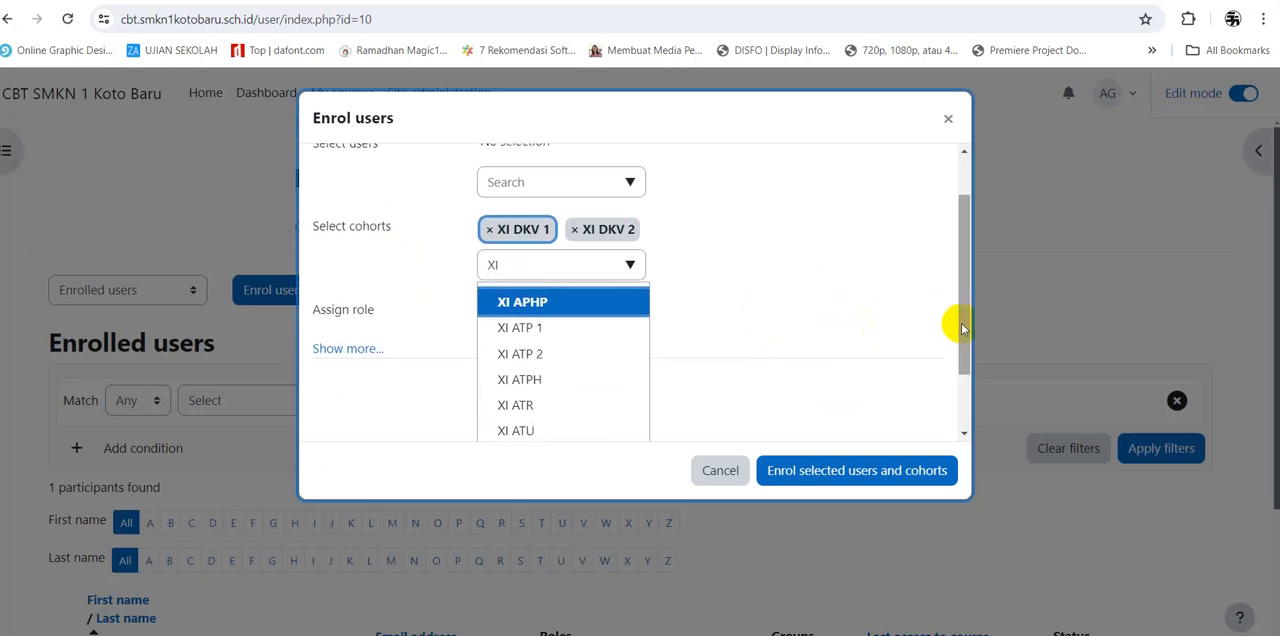
{"action": "left_click", "coordinate": [902, 476]}
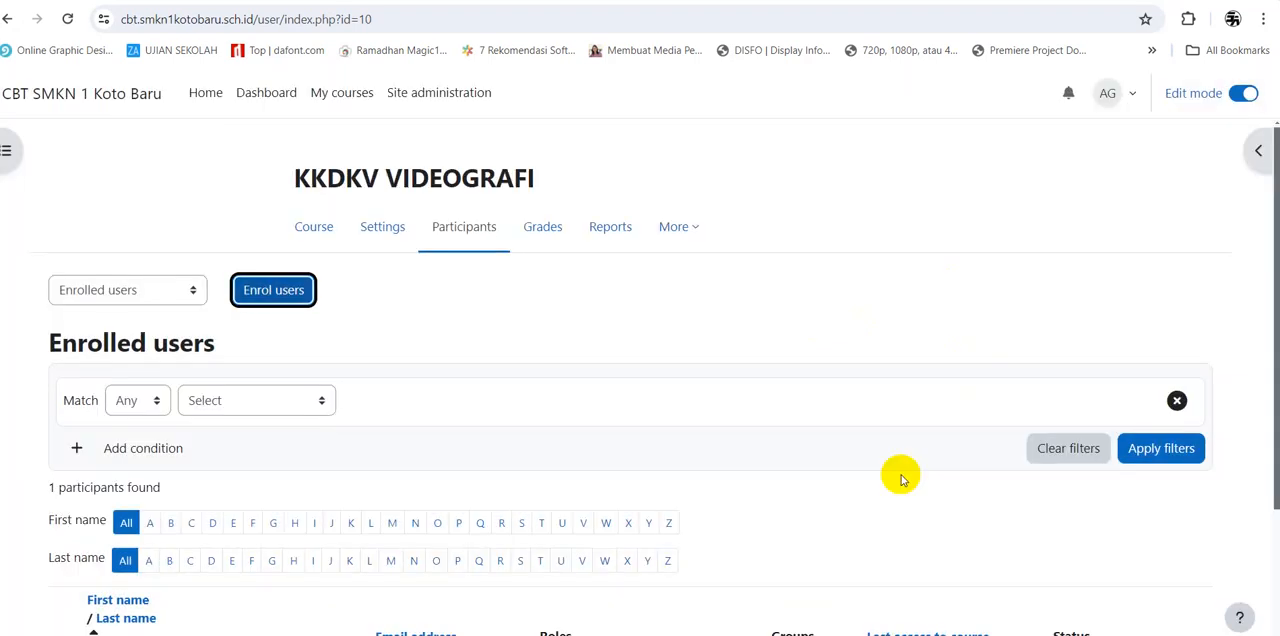
{"action": "scroll", "coordinate": [860, 455], "scroll_direction": "down", "scroll_amount": 9}
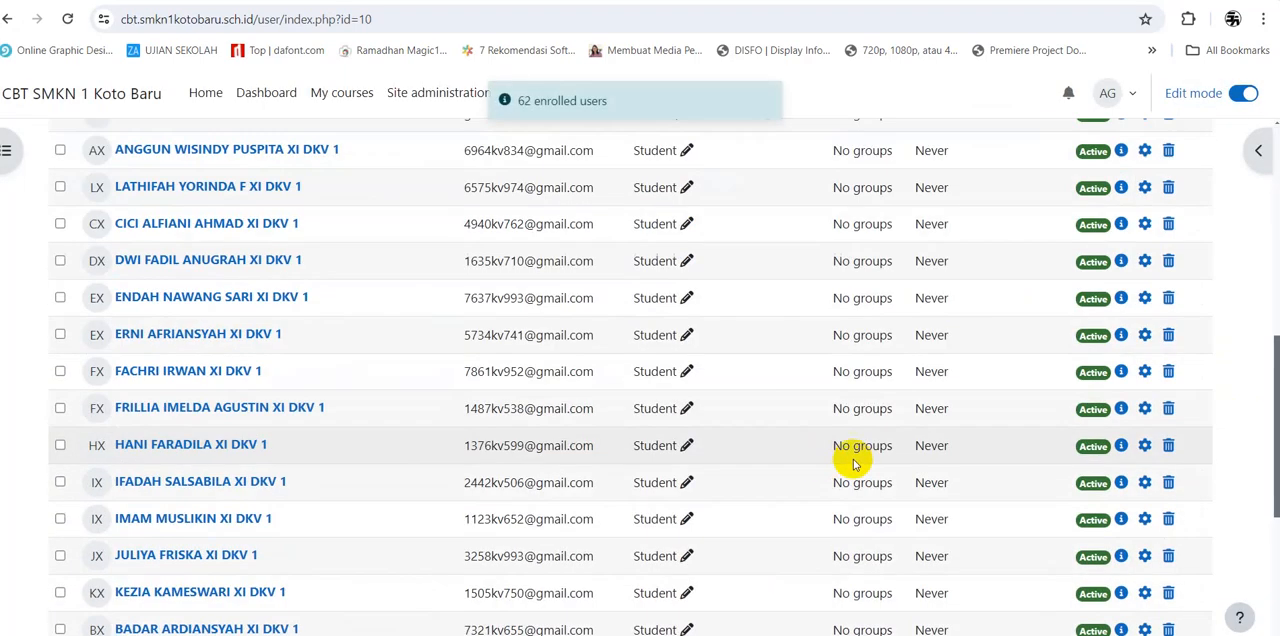
{"action": "scroll", "coordinate": [323, 371], "scroll_direction": "down", "scroll_amount": 4}
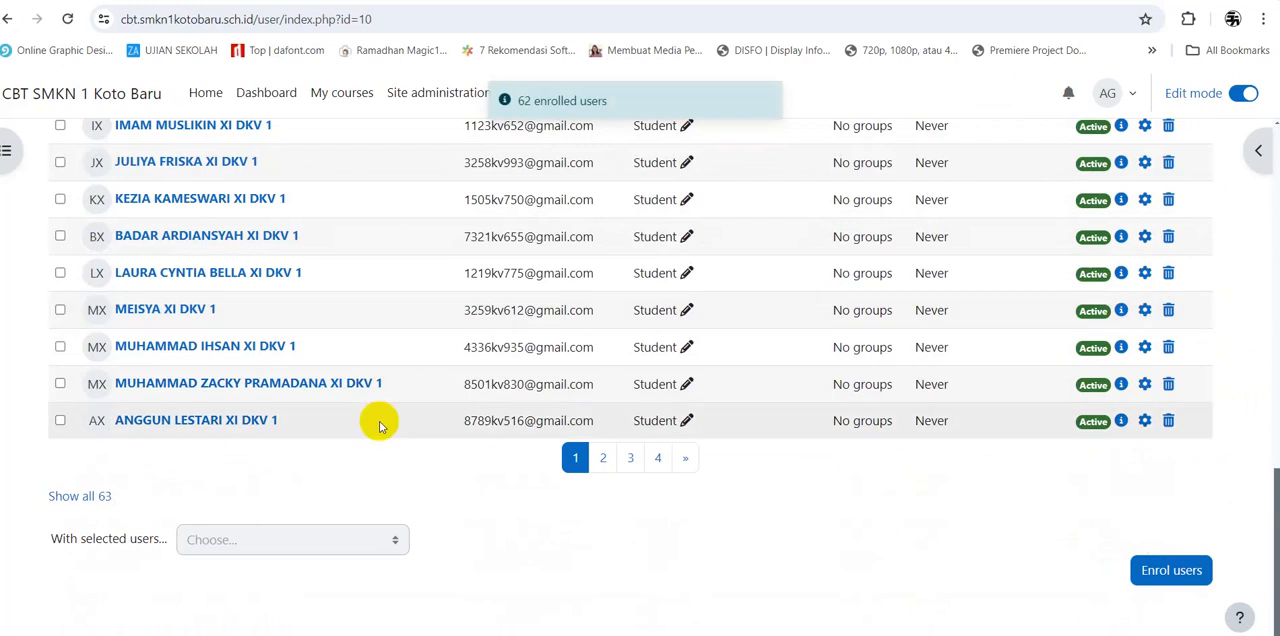
- Review the KKDKV VIDEOGRAFI course's enrolled users, checking the roles and enrolment status of the listed participants
{"action": "scroll", "coordinate": [371, 423], "scroll_direction": "up", "scroll_amount": 8}
{"action": "scroll", "coordinate": [380, 425], "scroll_direction": "down", "scroll_amount": 8}
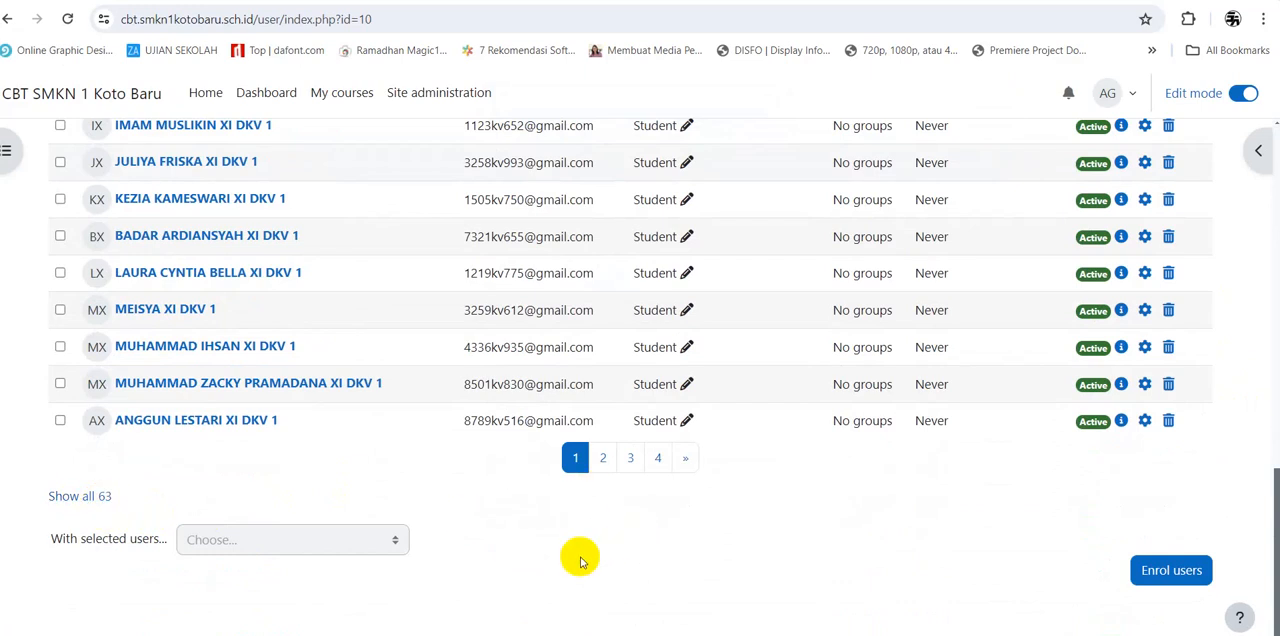
{"action": "scroll", "coordinate": [580, 560], "scroll_direction": "up", "scroll_amount": 5}
{"action": "scroll", "coordinate": [580, 560], "scroll_direction": "up", "scroll_amount": 1}
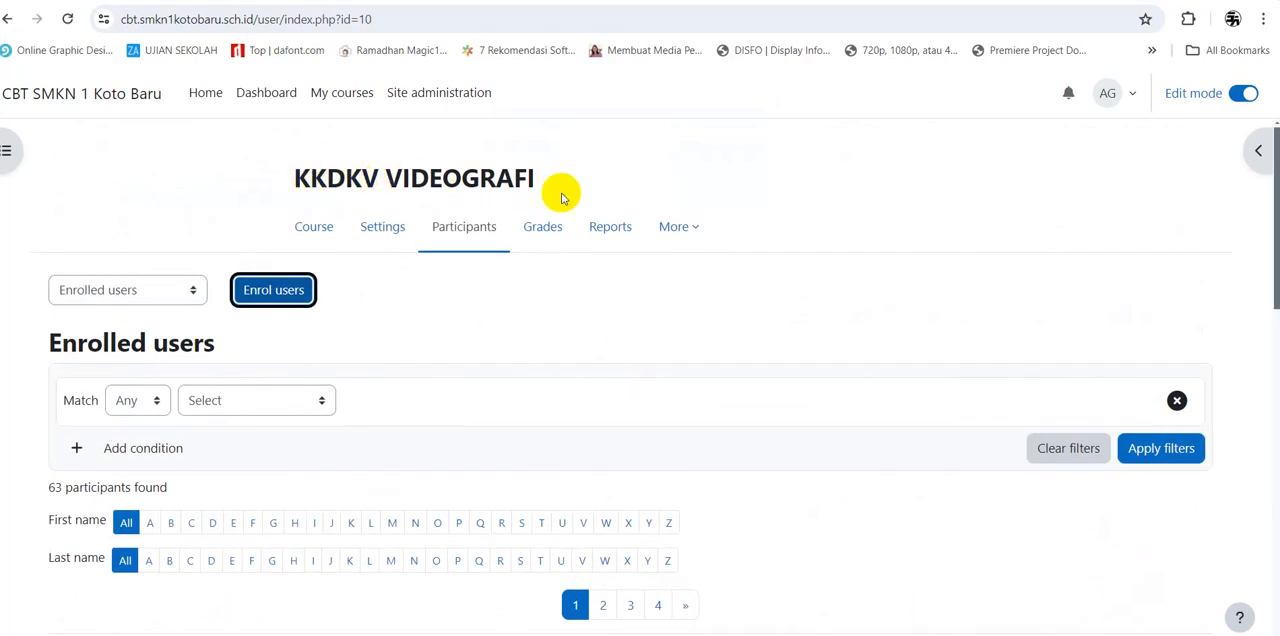
{"action": "scroll", "coordinate": [834, 310], "scroll_direction": "down", "scroll_amount": 10}
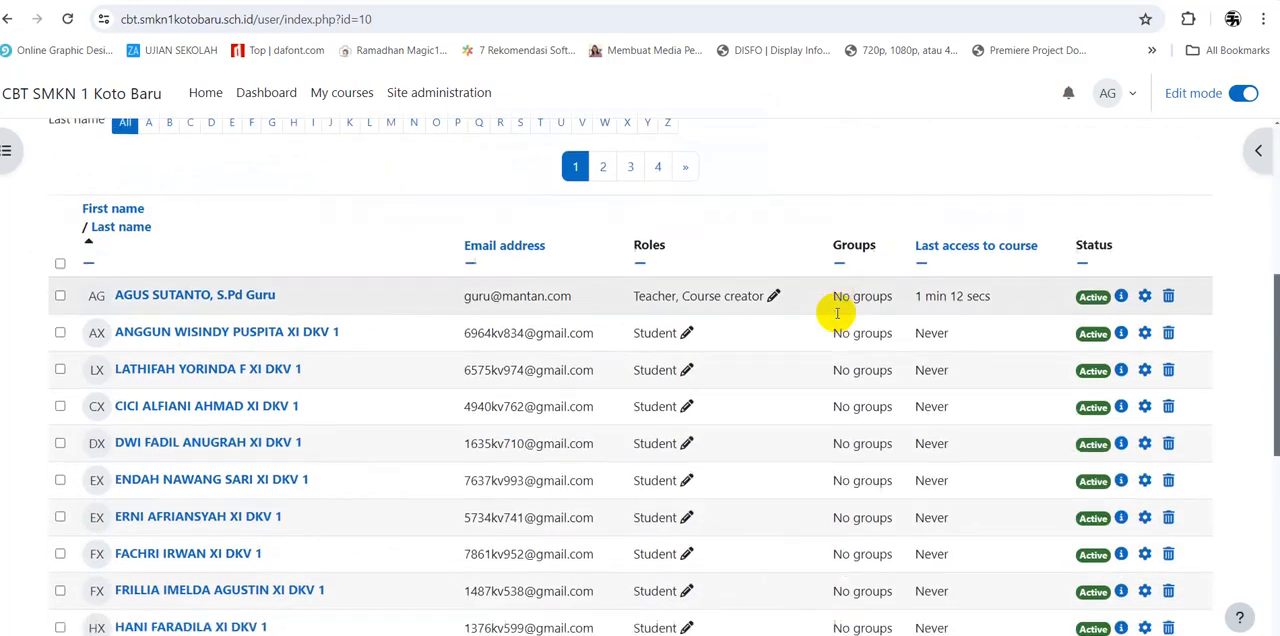
{"action": "scroll", "coordinate": [834, 310], "scroll_direction": "up", "scroll_amount": 4}
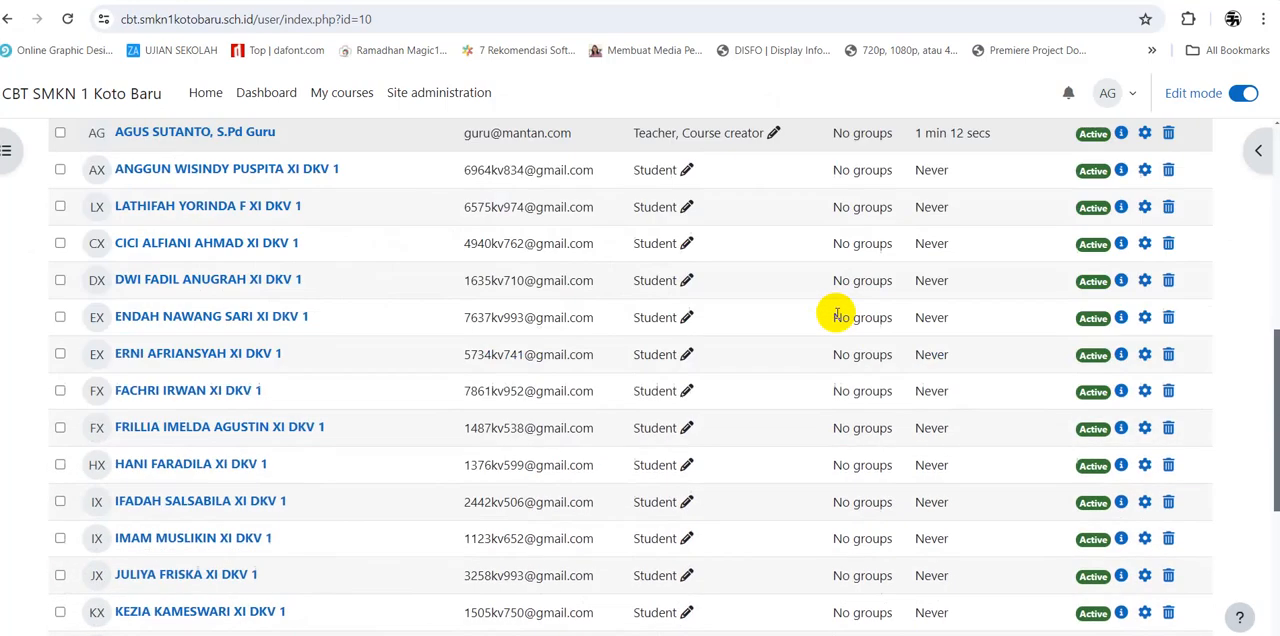
{"action": "scroll", "coordinate": [834, 310], "scroll_direction": "down", "scroll_amount": 4}
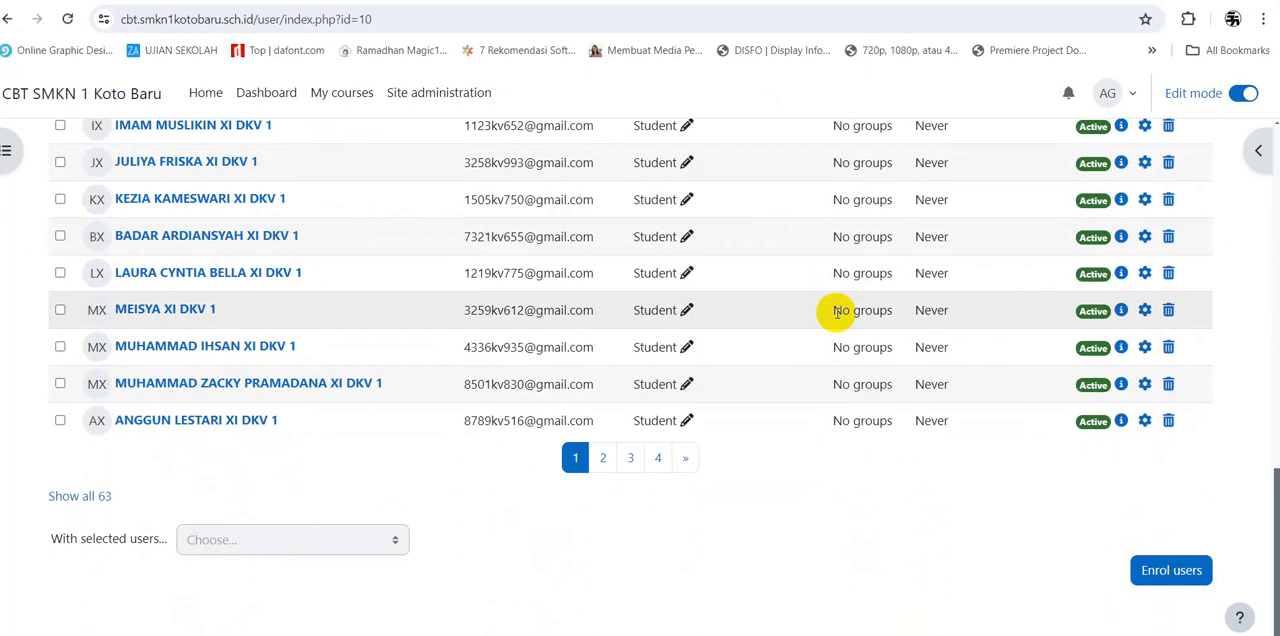
{"action": "scroll", "coordinate": [836, 312], "scroll_direction": "up", "scroll_amount": 10}
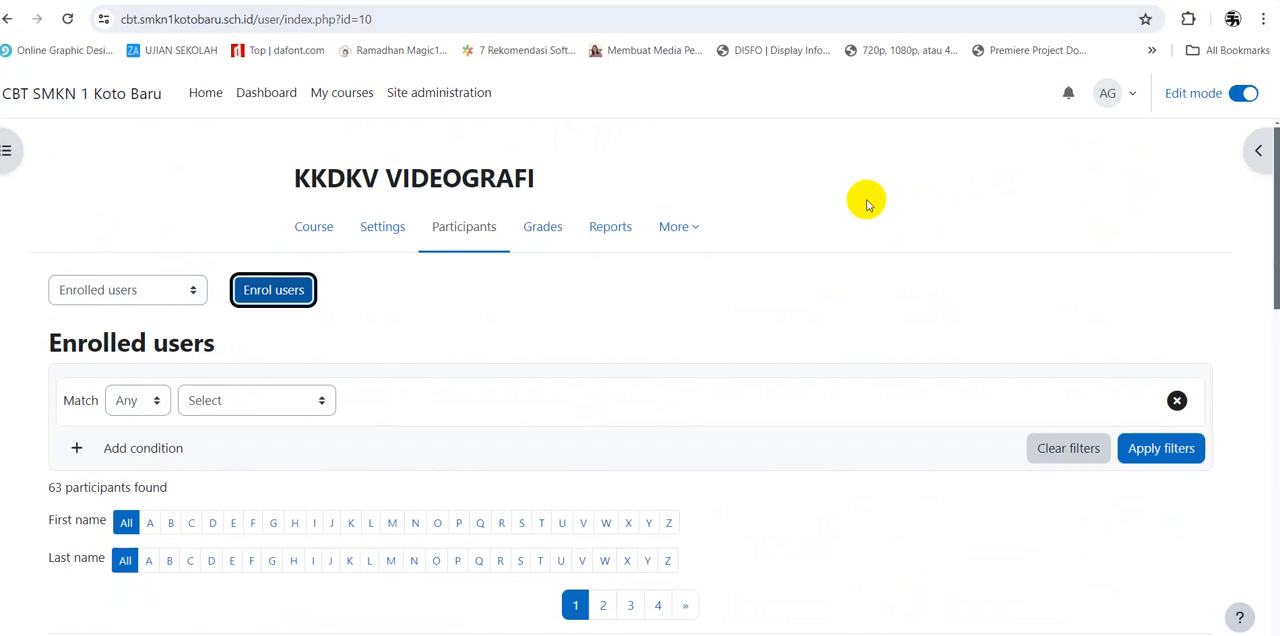
{"action": "left_click", "coordinate": [742, 186]}
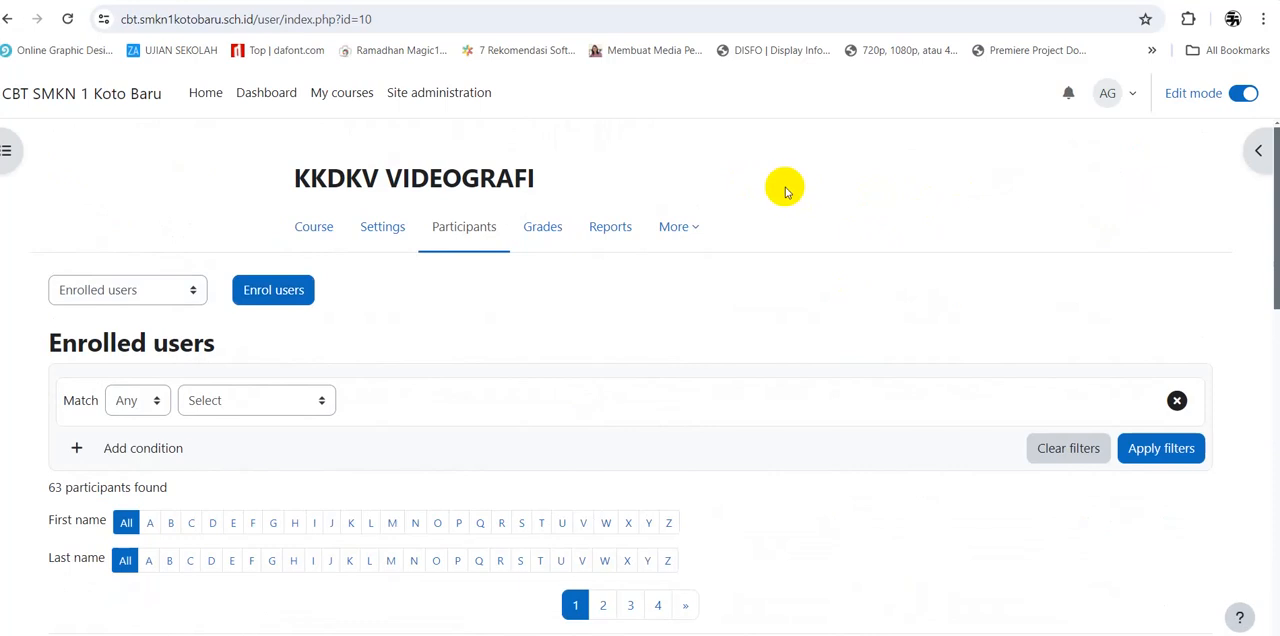